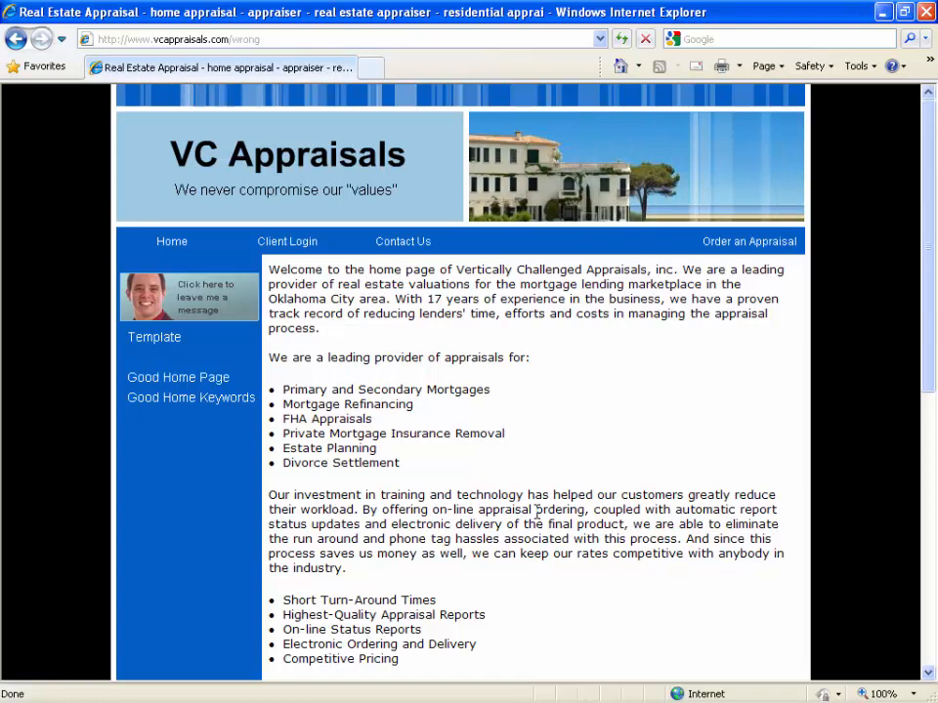
# View the VC Appraisals site's Home and Template pages for comparison and open the Good Home Page.
pyautogui.click(184, 242)
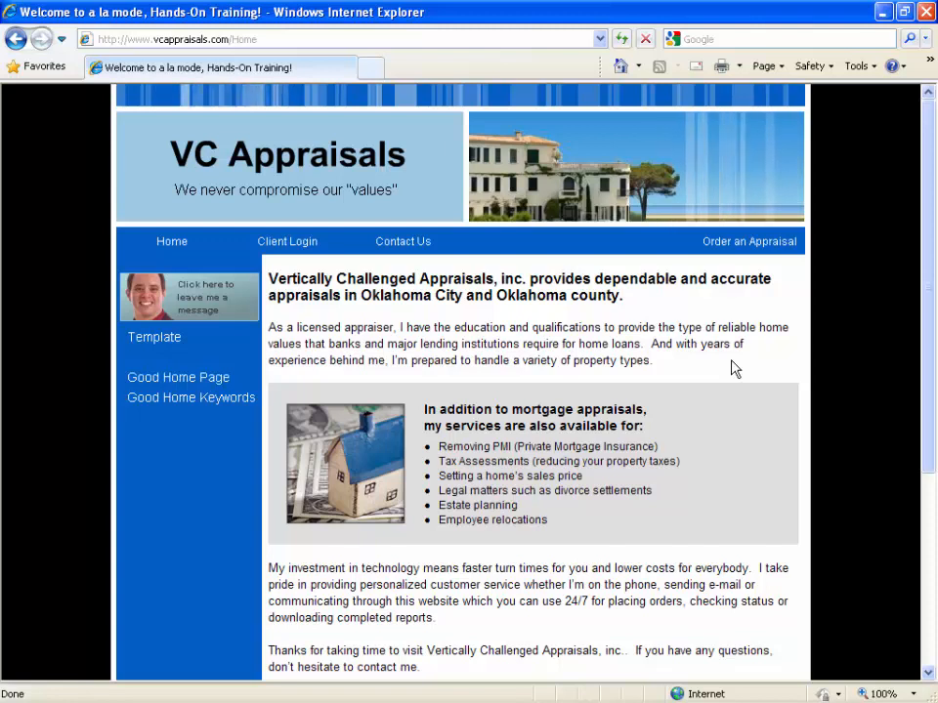
pyautogui.click(160, 343)
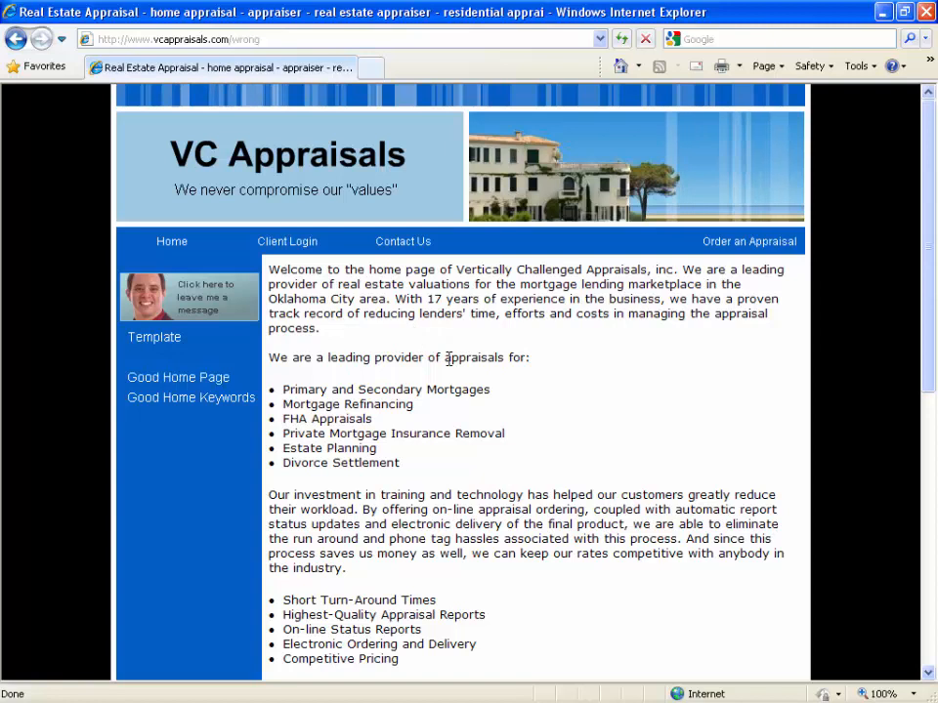
pyautogui.click(212, 381)
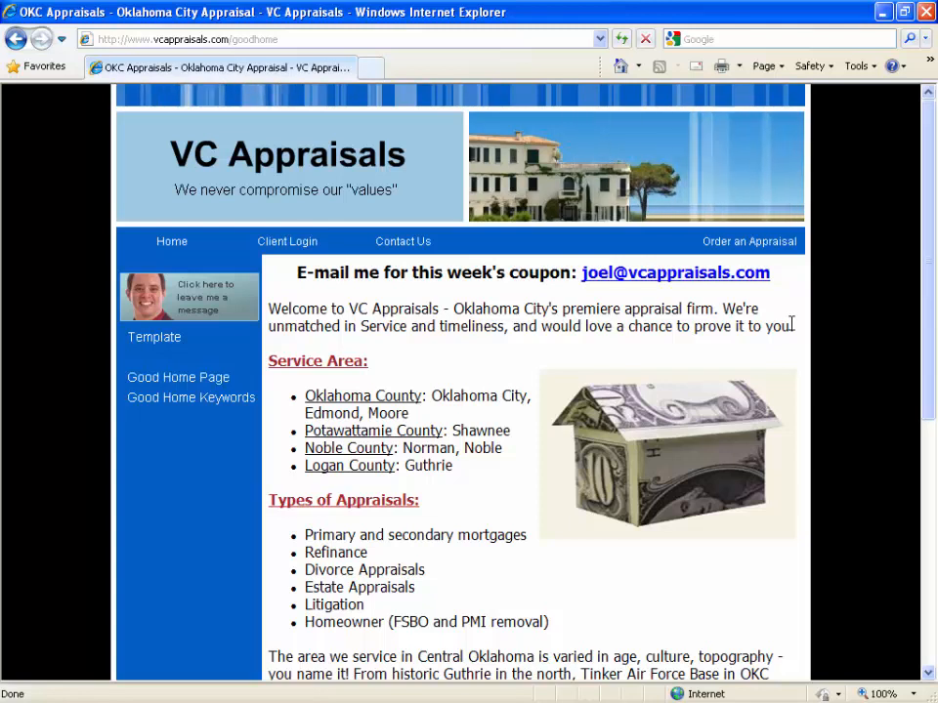
# Examine the Good Home Page's service and timeliness sentence, the county list under Service Area, and the weekly coupon line.
pyautogui.moveTo(723, 309); pyautogui.dragTo(794, 325)
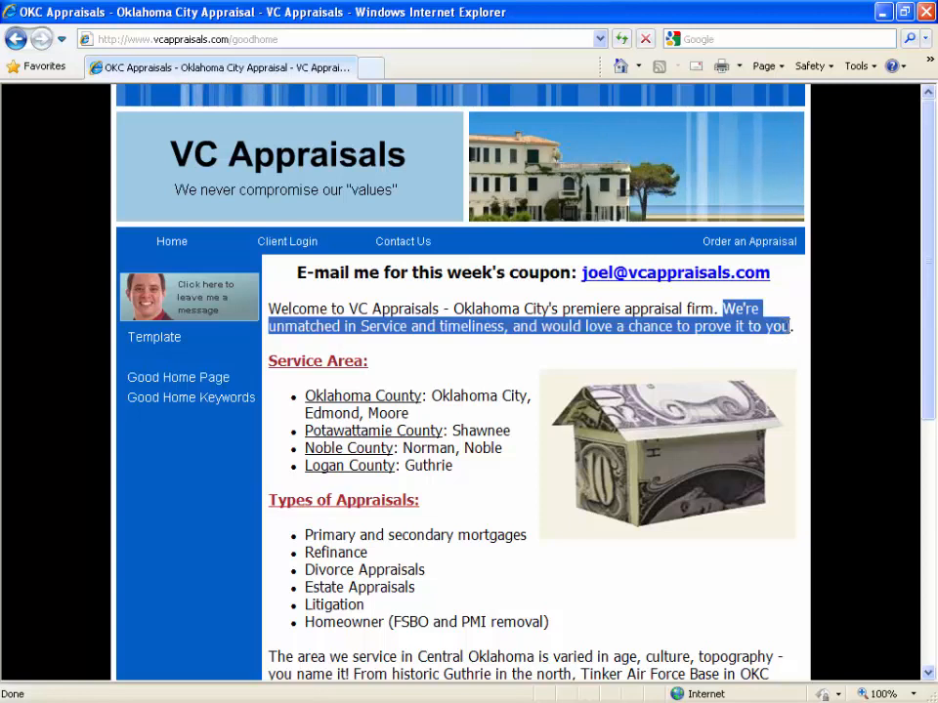
pyautogui.click(756, 323)
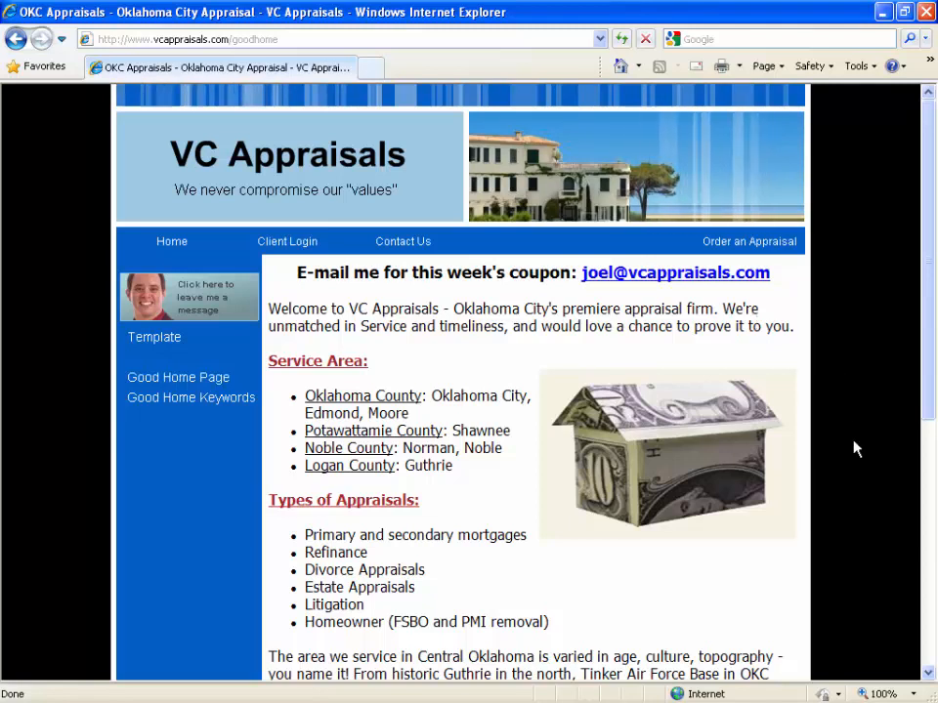
pyautogui.scroll(-3, 854, 445)
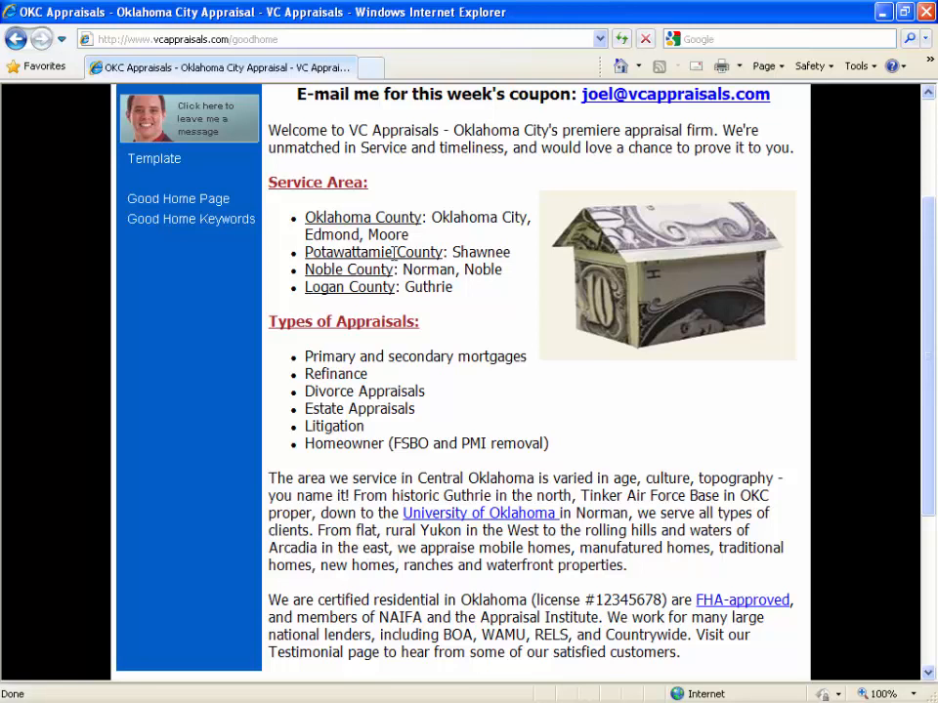
pyautogui.moveTo(458, 287); pyautogui.dragTo(303, 213)
pyautogui.scroll(3, 368, 295)
pyautogui.moveTo(306, 273); pyautogui.dragTo(769, 265)
pyautogui.click(765, 269)
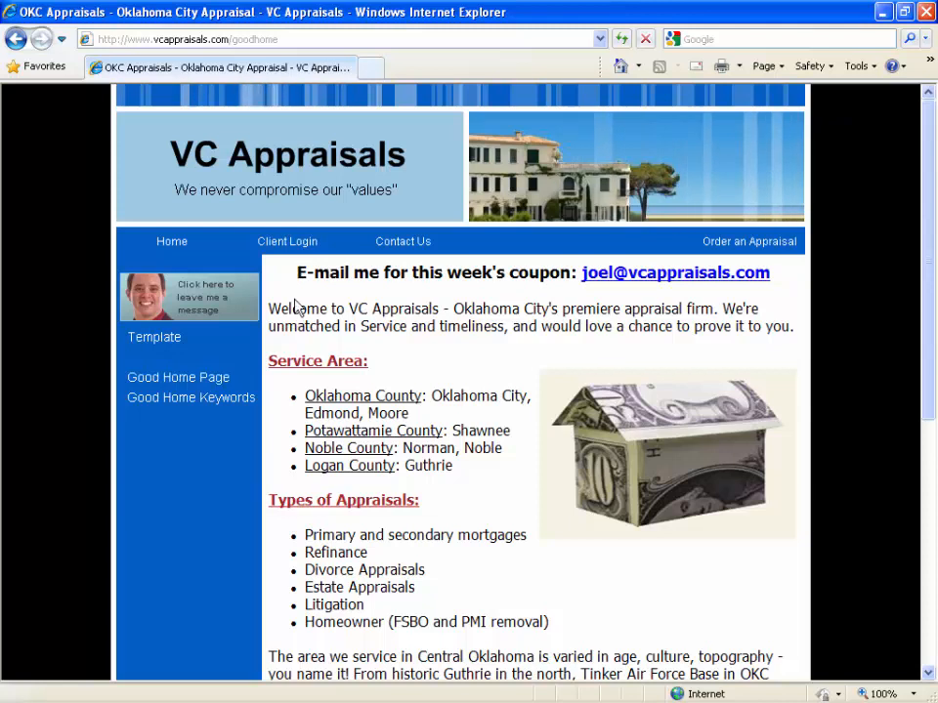
# Highlight the full welcome paragraph and the start of the paragraph describing the Central Oklahoma area.
pyautogui.moveTo(270, 309); pyautogui.dragTo(796, 332)
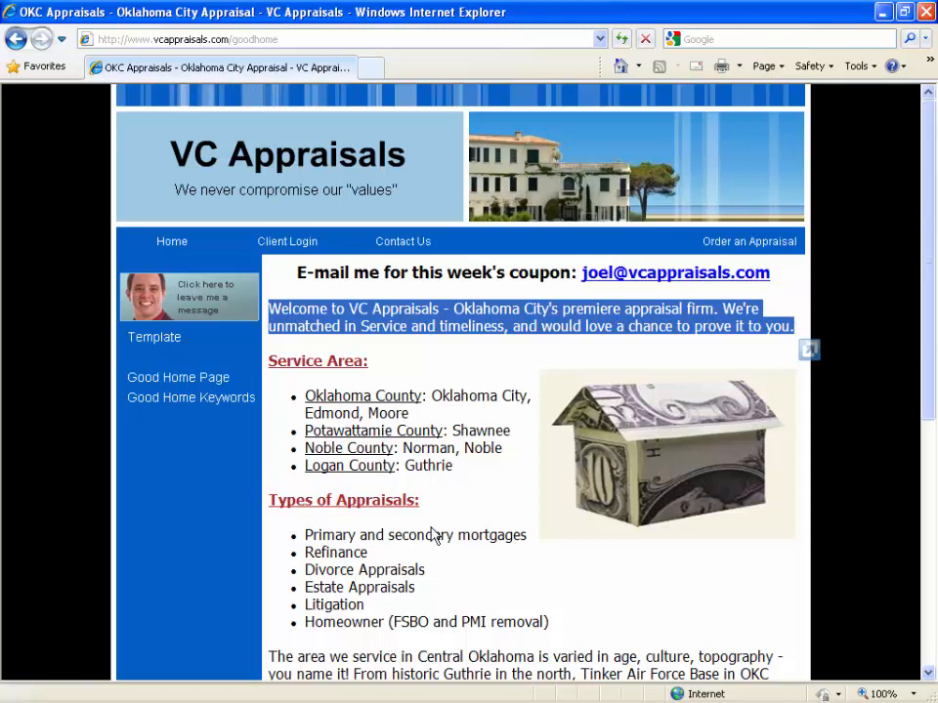
pyautogui.moveTo(271, 657); pyautogui.dragTo(733, 675)
pyautogui.click(552, 598)
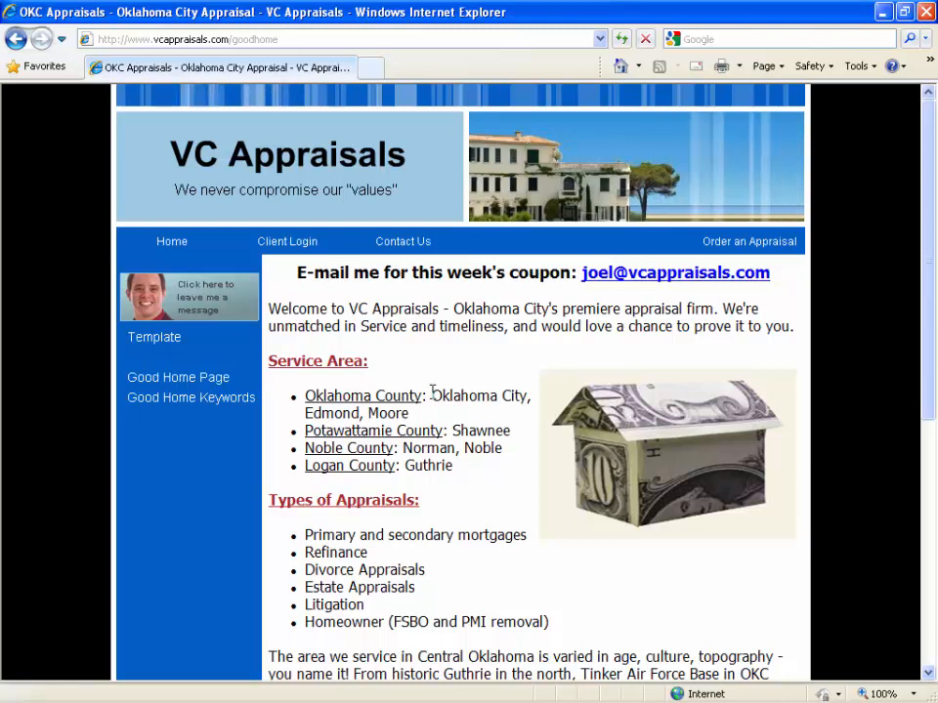
# Highlight the city name Shawnee and the county name Oklahoma County in the Service Area list.
pyautogui.moveTo(455, 430); pyautogui.dragTo(512, 431)
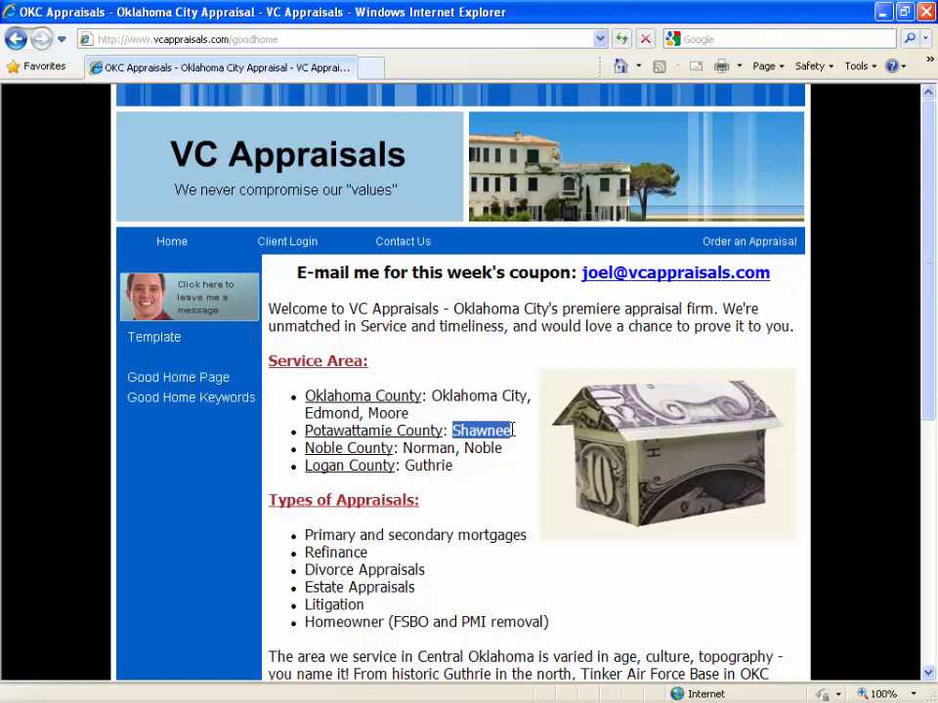
pyautogui.click(466, 446)
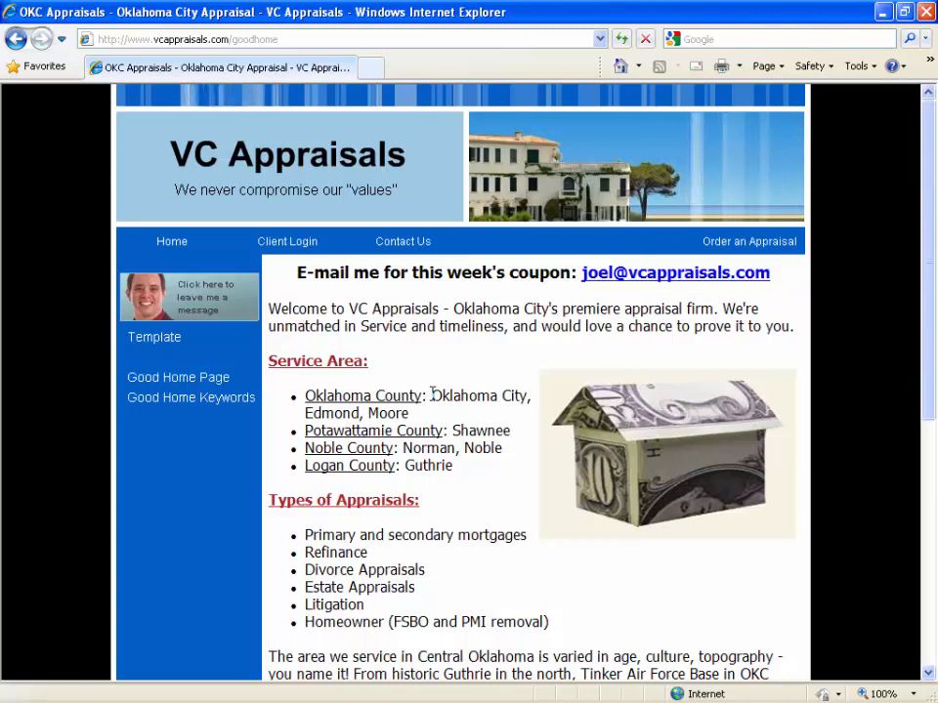
pyautogui.moveTo(305, 395); pyautogui.dragTo(422, 415)
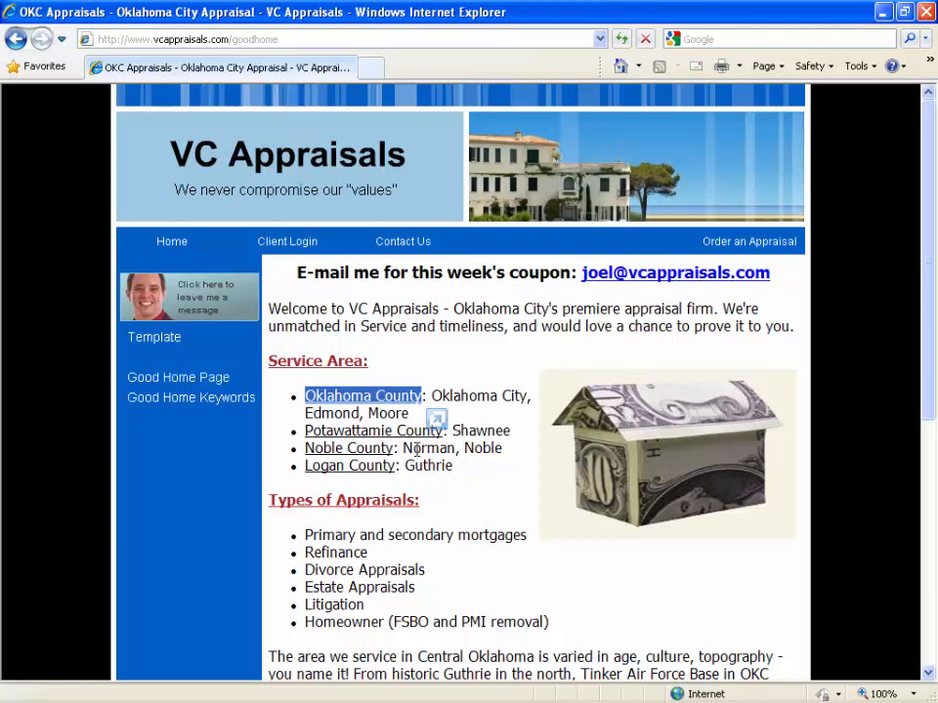
pyautogui.click(313, 395)
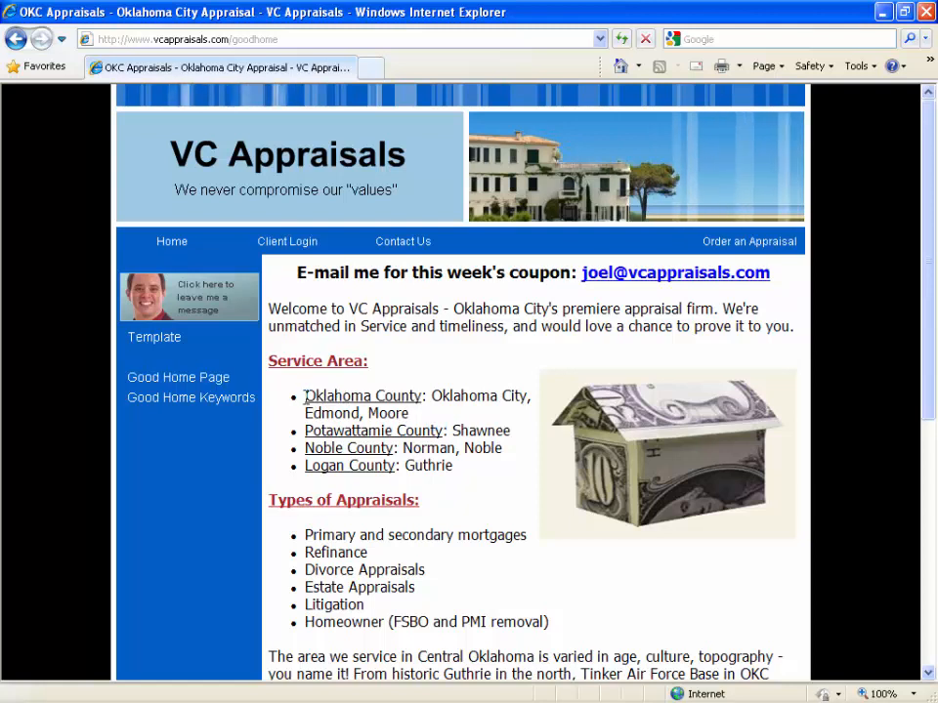
pyautogui.moveTo(423, 395); pyautogui.dragTo(322, 396)
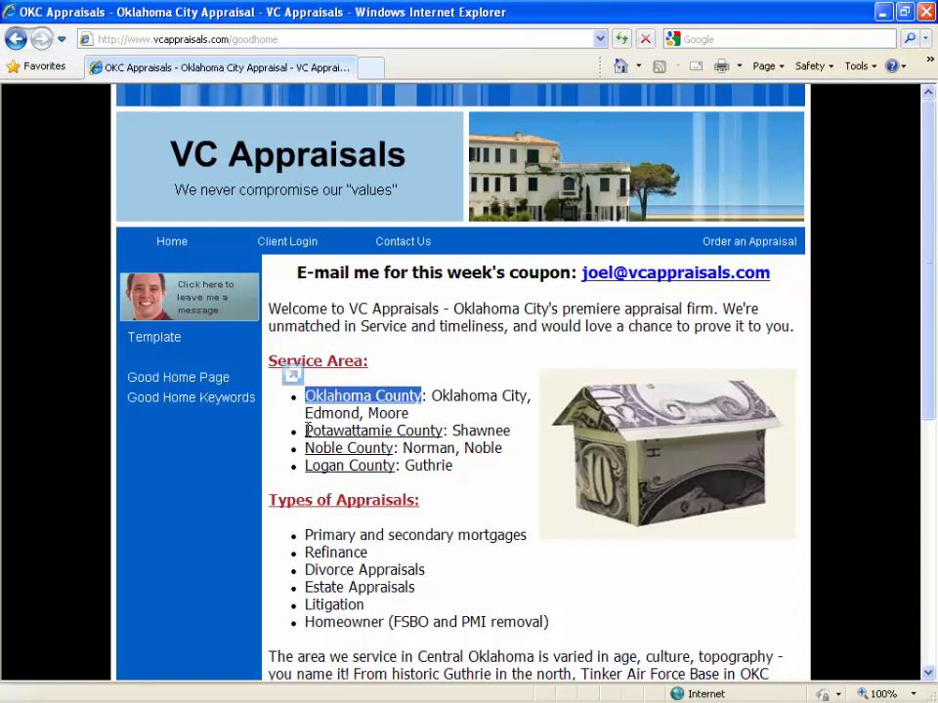
pyautogui.click(420, 394)
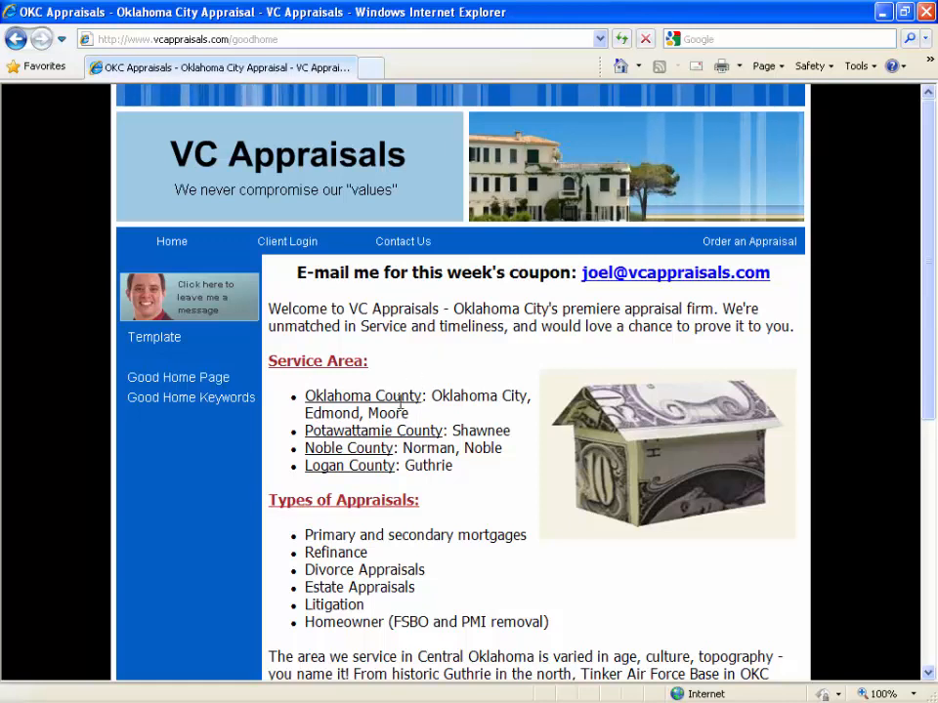
# Highlight the whole paragraph describing the Central Oklahoma area and the property types appraised there.
pyautogui.scroll(-2, 472, 418)
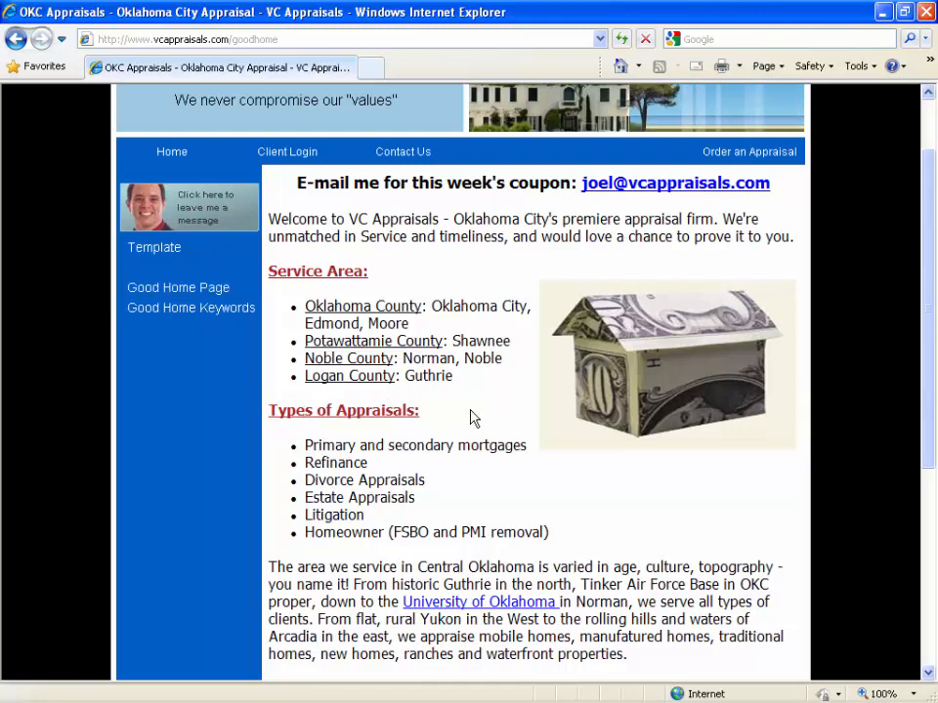
pyautogui.scroll(-2, 470, 417)
pyautogui.scroll(-2, 470, 417)
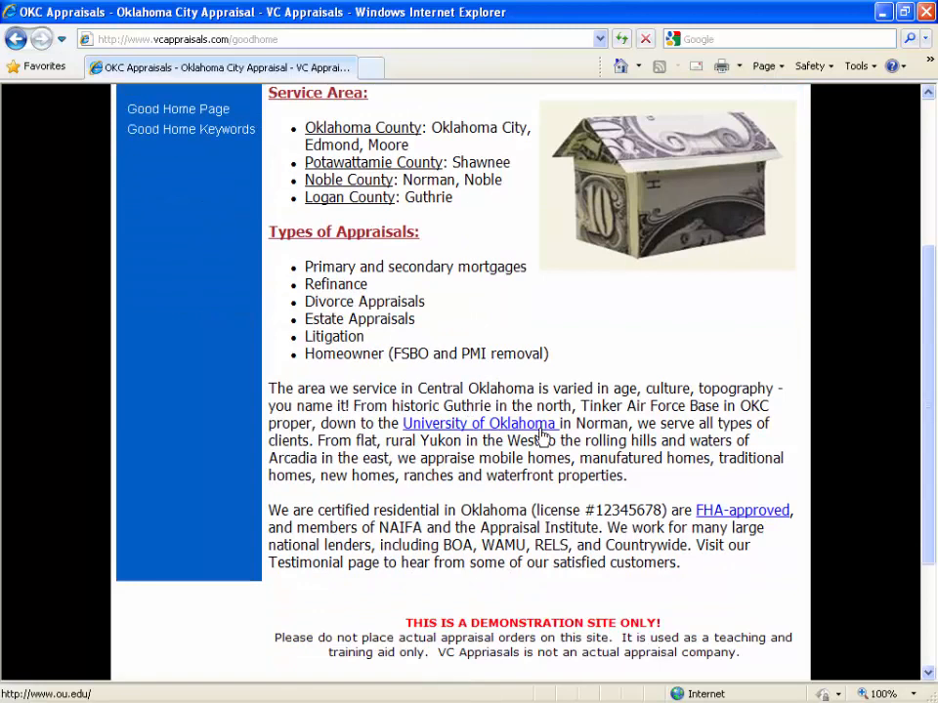
pyautogui.moveTo(655, 479); pyautogui.dragTo(281, 395)
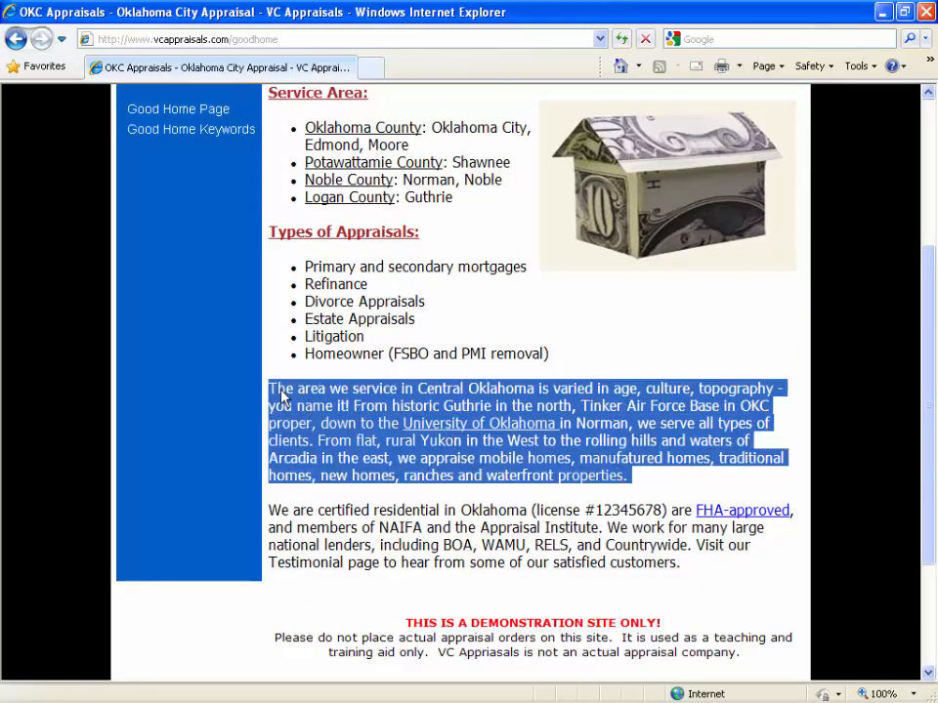
pyautogui.click(375, 443)
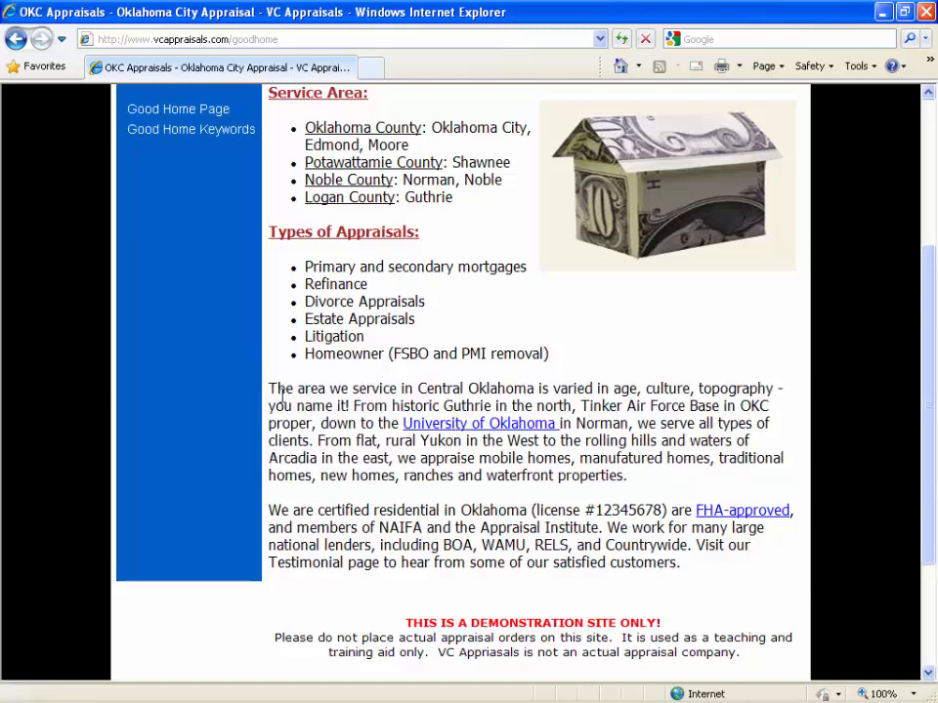
pyautogui.scroll(5, 276, 406)
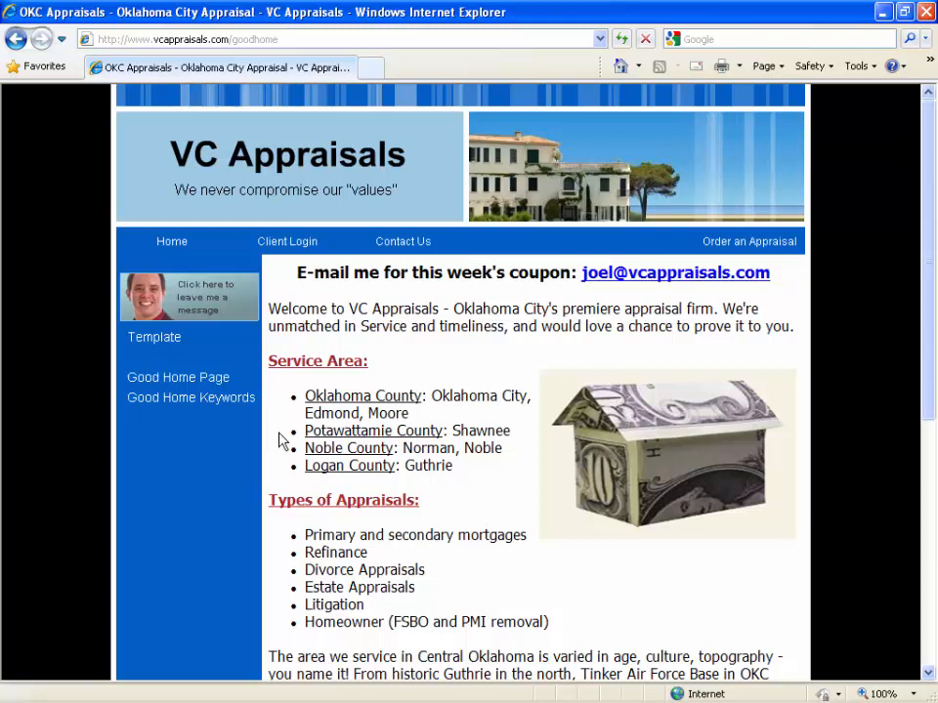
# Highlight the certification and memberships paragraph at the end of the page text, and the license number in it.
pyautogui.scroll(-1, 282, 440)
pyautogui.scroll(-1, 282, 440)
pyautogui.scroll(-2, 282, 439)
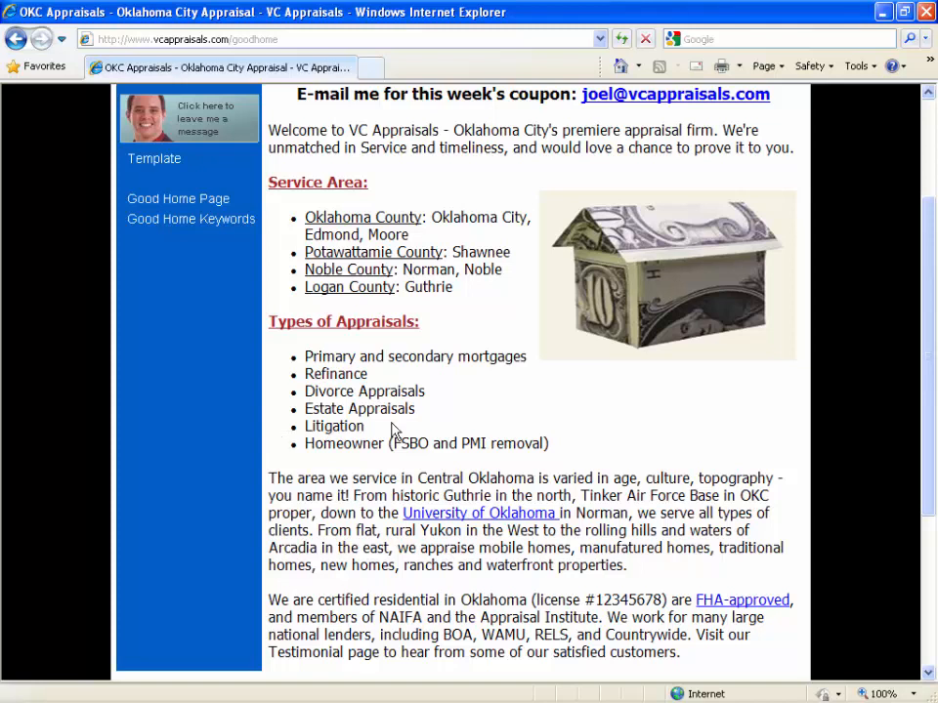
pyautogui.scroll(-2, 382, 426)
pyautogui.moveTo(707, 582); pyautogui.dragTo(276, 513)
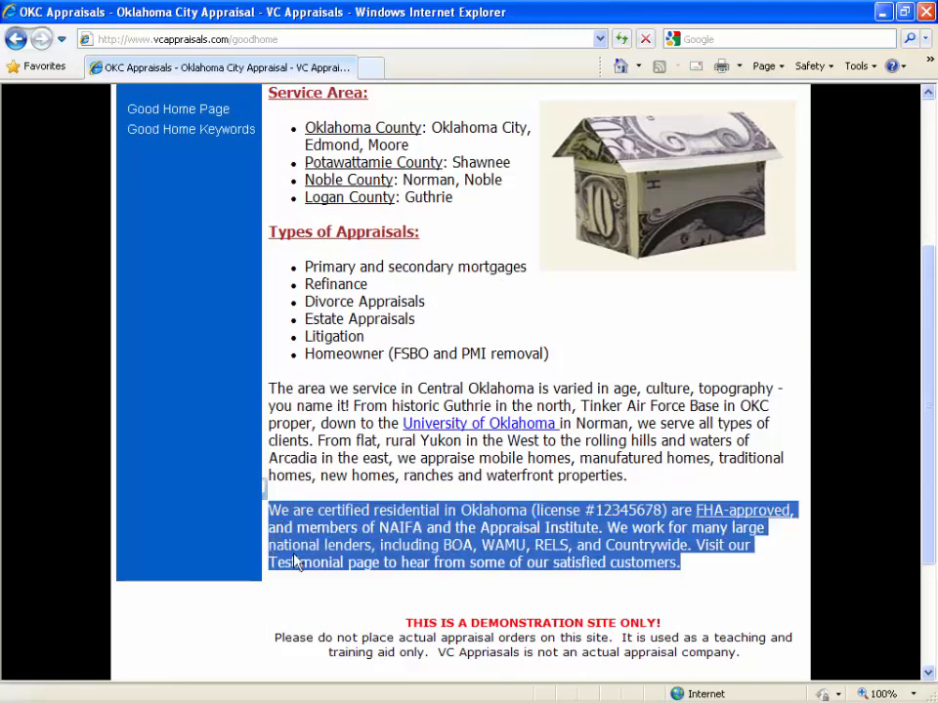
pyautogui.click(355, 544)
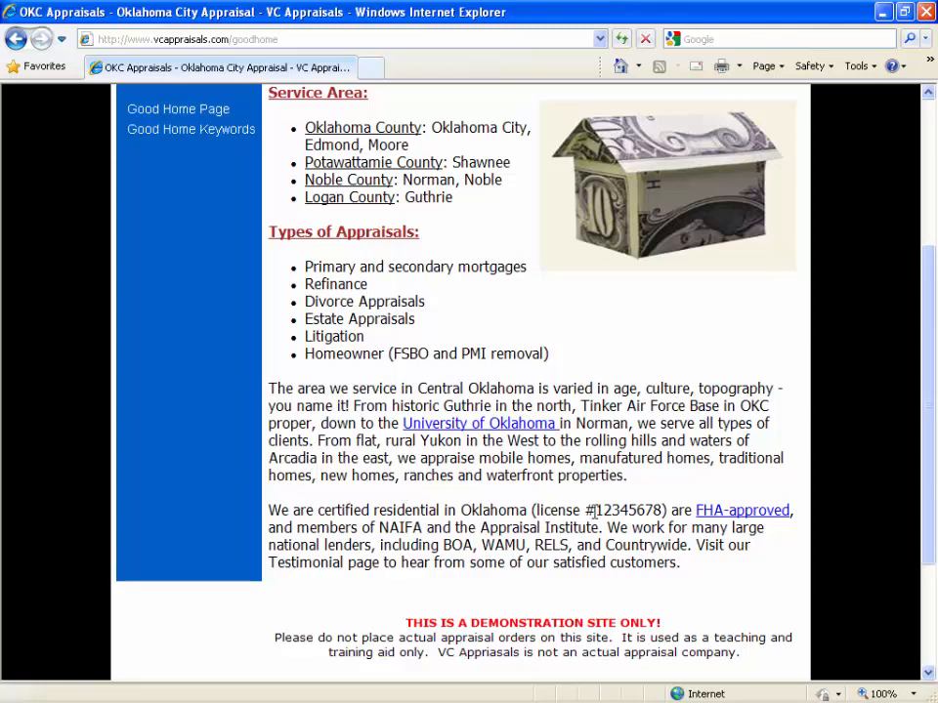
pyautogui.moveTo(594, 510); pyautogui.dragTo(664, 510)
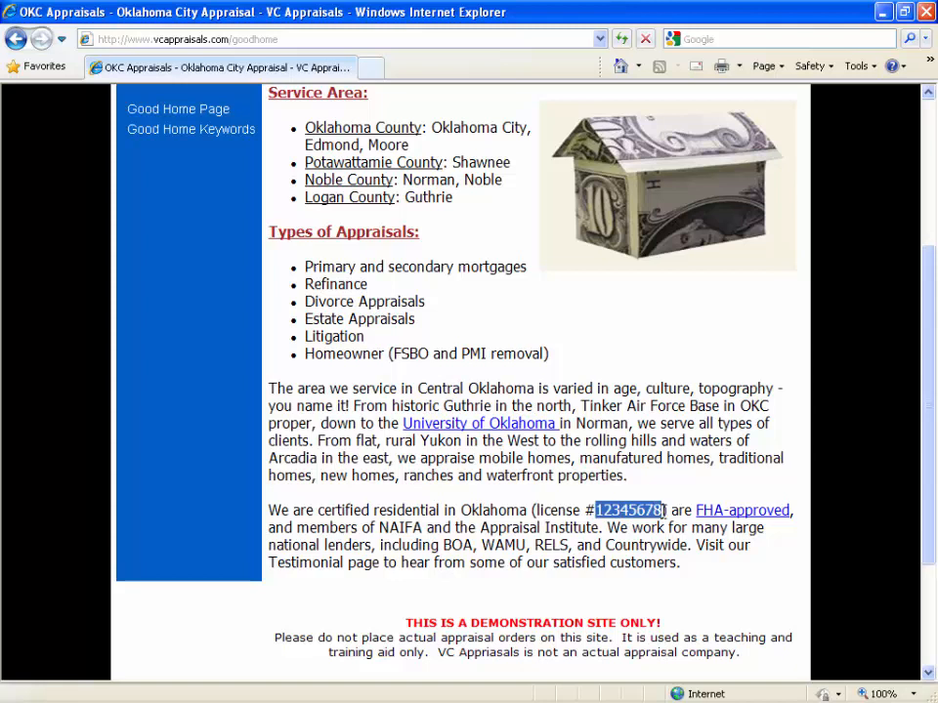
pyautogui.click(674, 529)
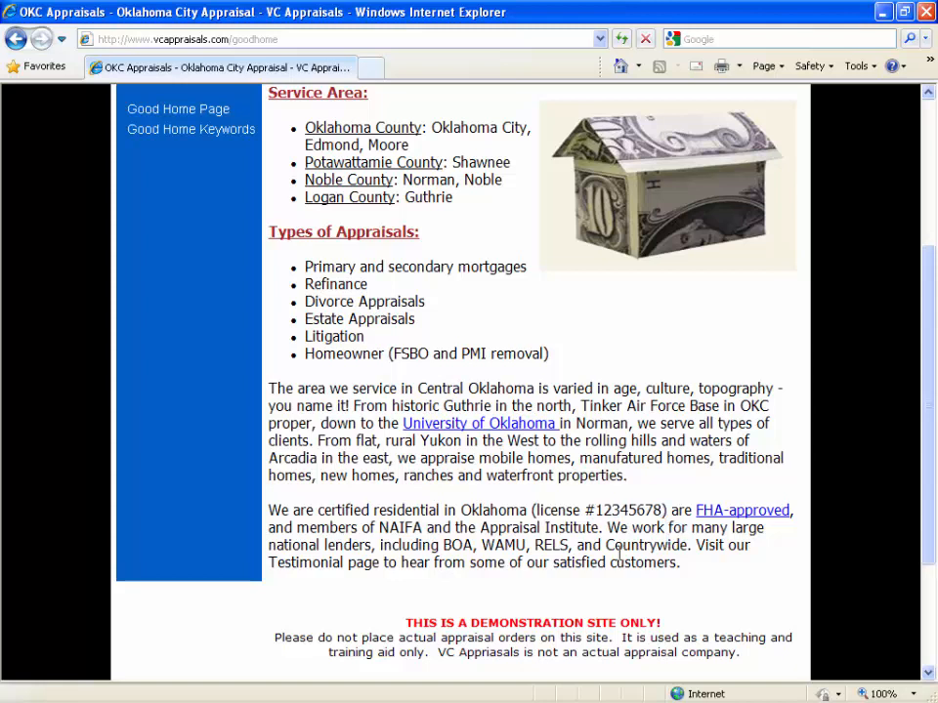
# Check the University of Oklahoma and FHA-approved links in the page text, closing each window they open.
pyautogui.scroll(1, 619, 553)
pyautogui.scroll(-1, 625, 587)
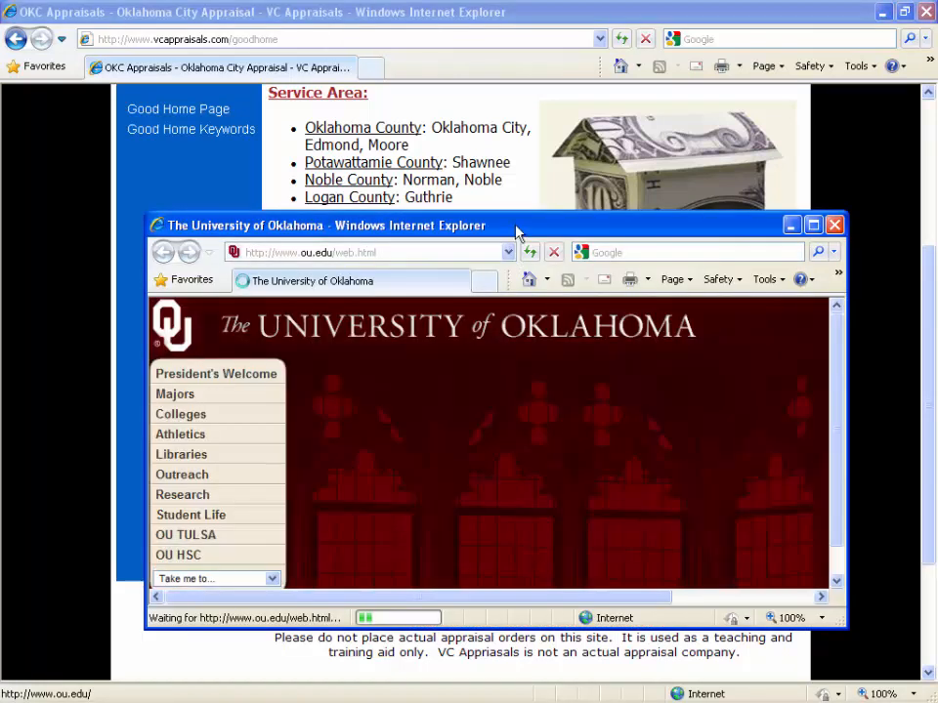
pyautogui.click(834, 224)
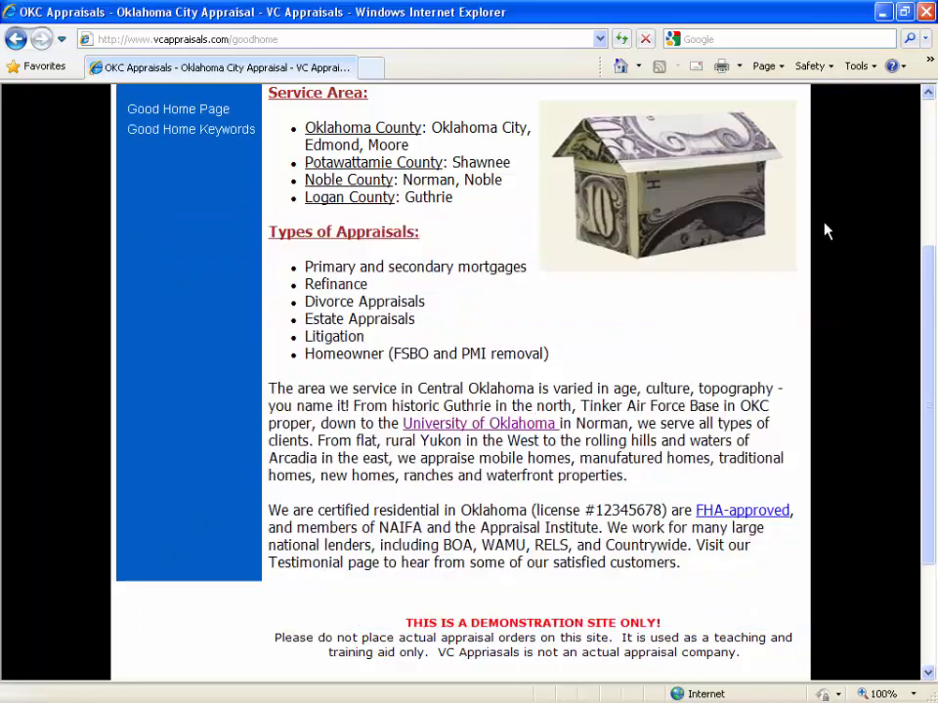
pyautogui.click(742, 512)
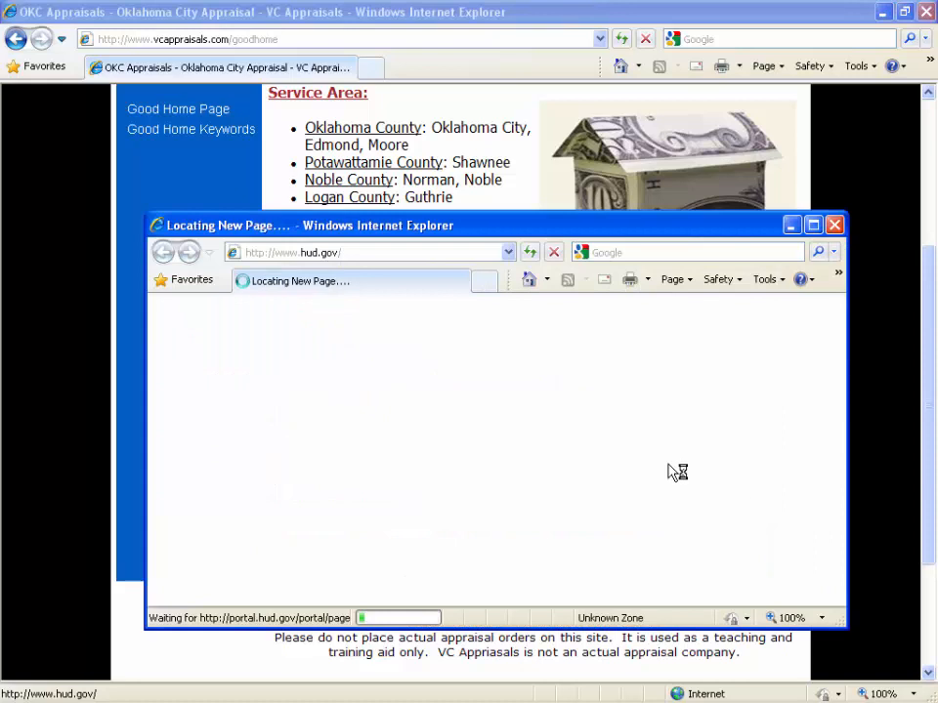
pyautogui.moveTo(678, 443)
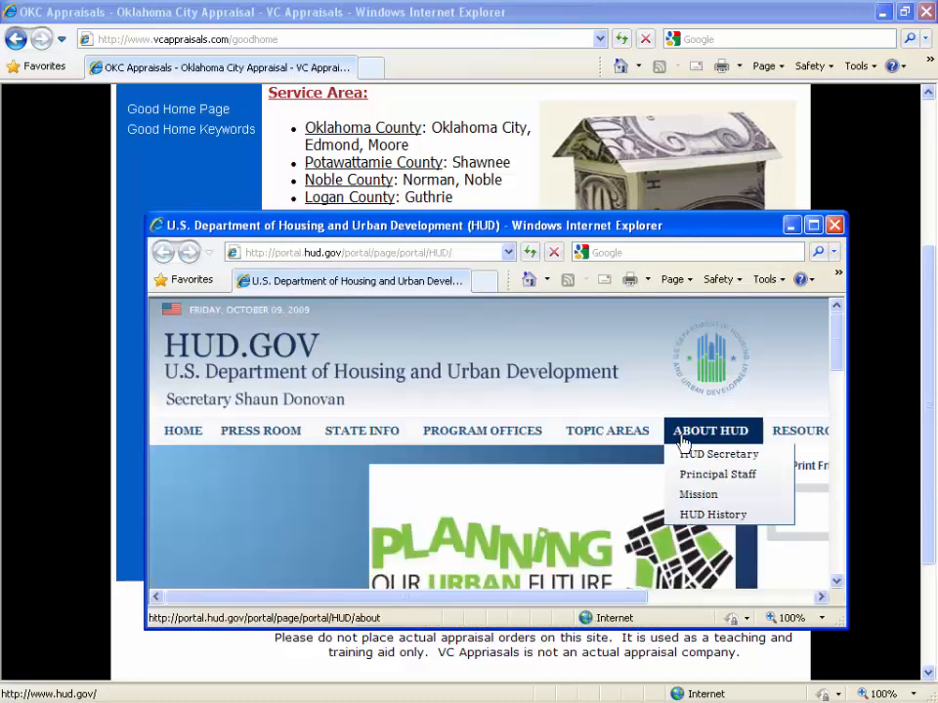
pyautogui.click(834, 225)
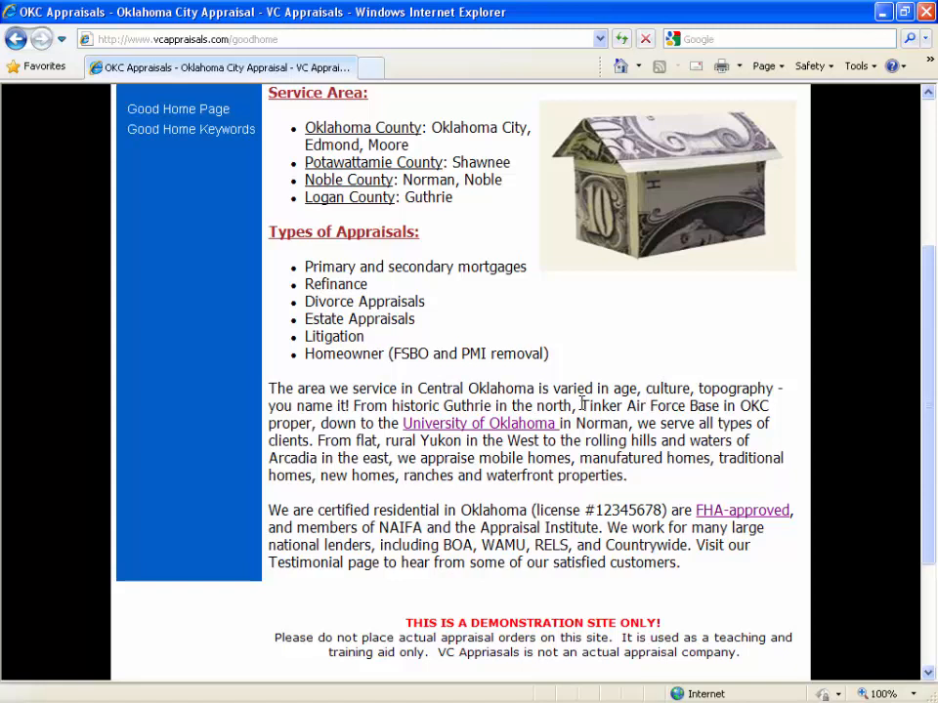
# Open the Admin Login from the site footer and log in by entering the account password.
pyautogui.scroll(-3, 584, 406)
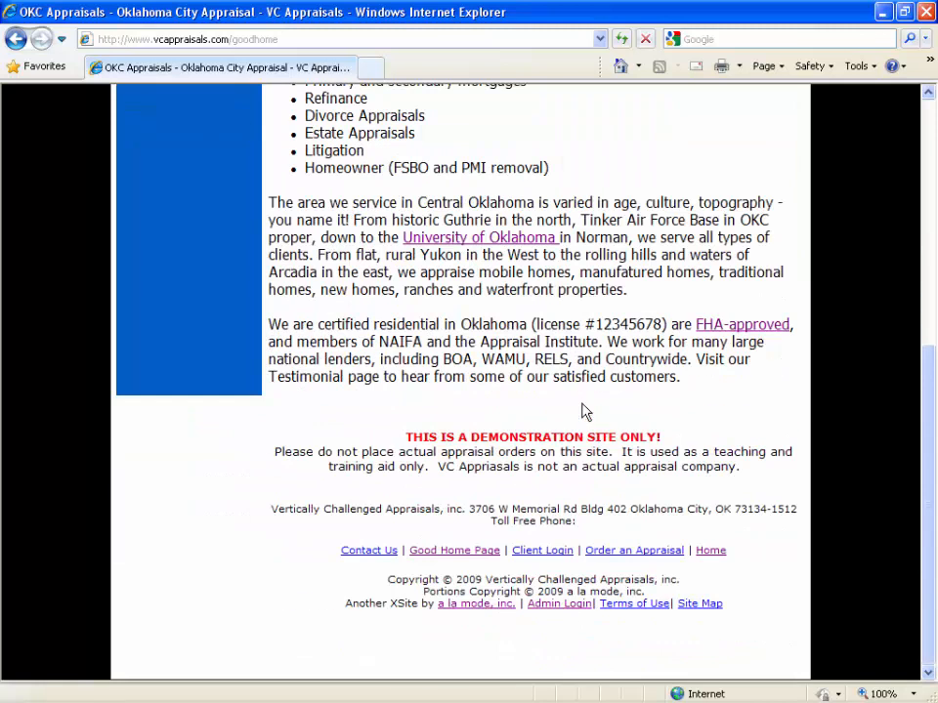
pyautogui.click(558, 605)
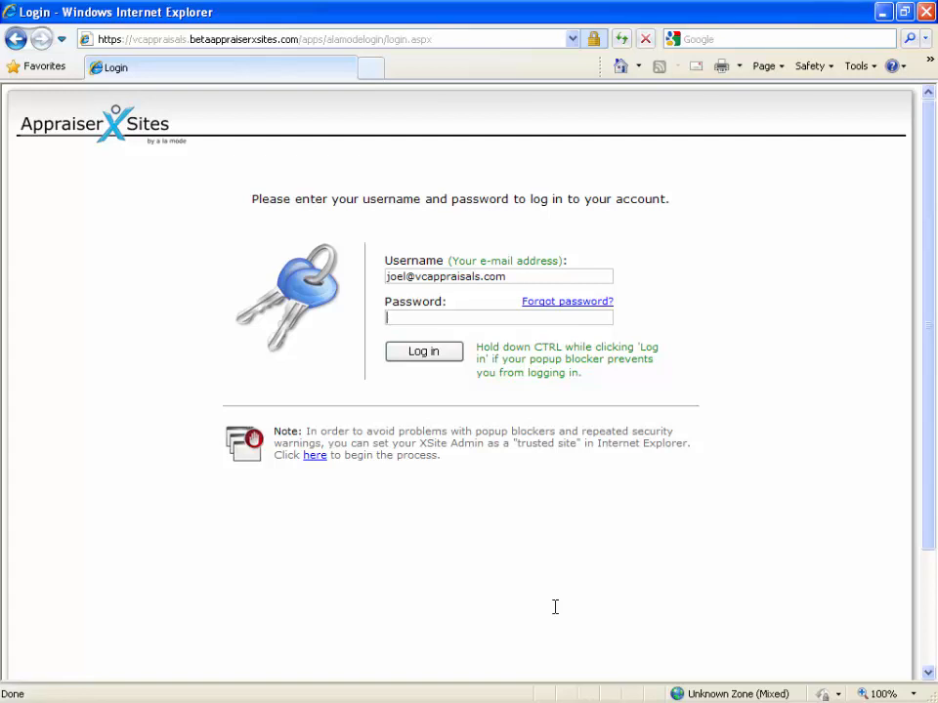
pyautogui.write('•••••••••••••')
pyautogui.press('Return')
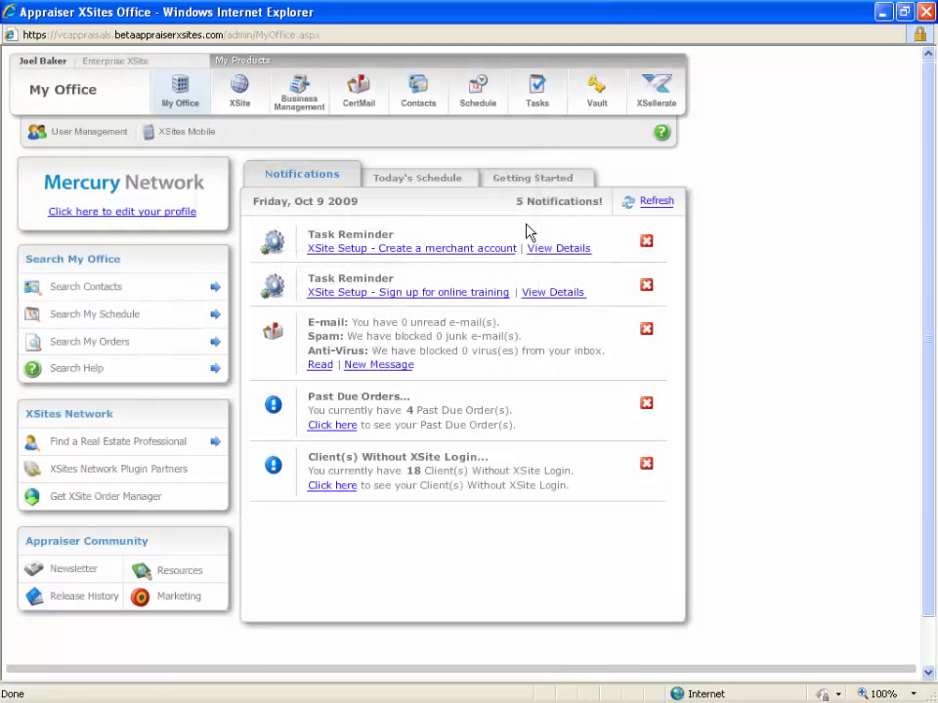
# Open the XSite section of the admin office to reach the website setup wizard.
pyautogui.click(227, 93)
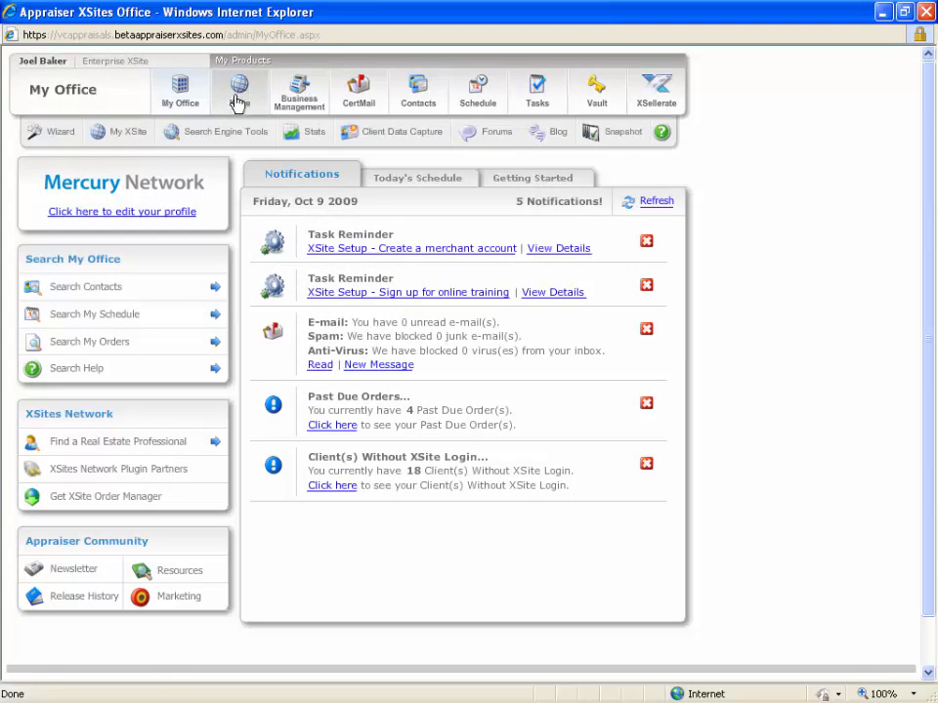
pyautogui.click(239, 93)
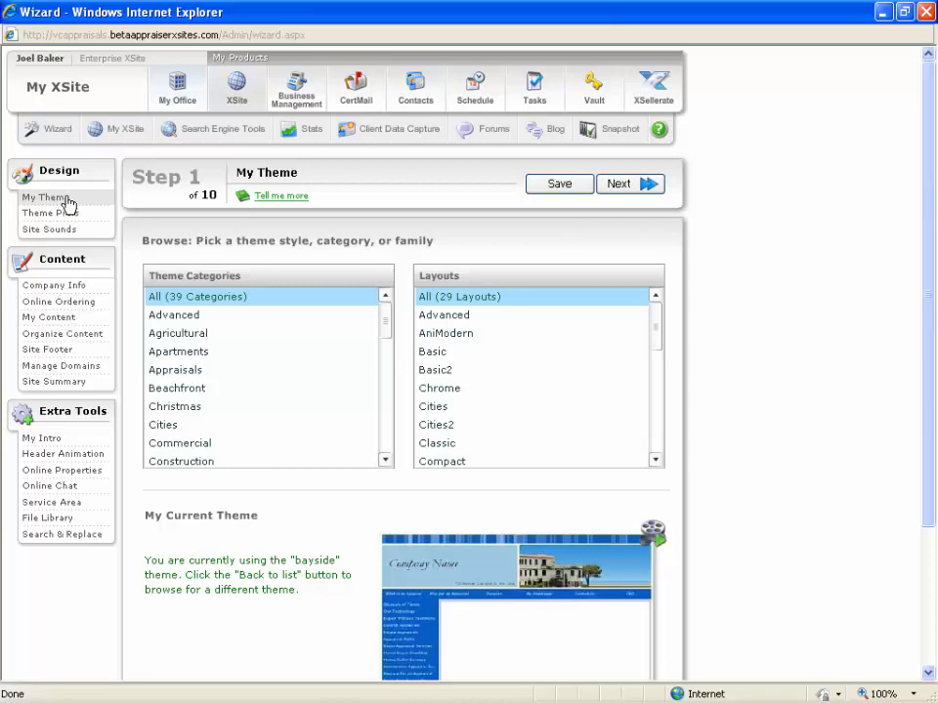
# Open the site's My Content settings and include the ASA Designation page from the provided pages.
pyautogui.click(56, 320)
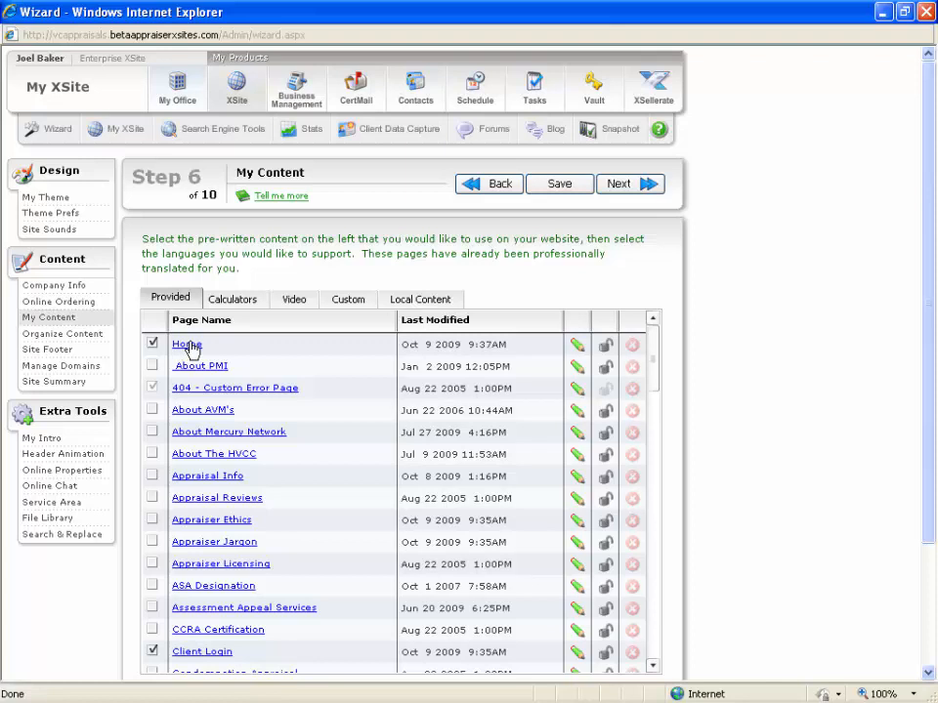
pyautogui.click(152, 455)
pyautogui.click(153, 455)
pyautogui.moveTo(929, 272); pyautogui.dragTo(931, 315)
pyautogui.moveTo(656, 288); pyautogui.dragTo(657, 332)
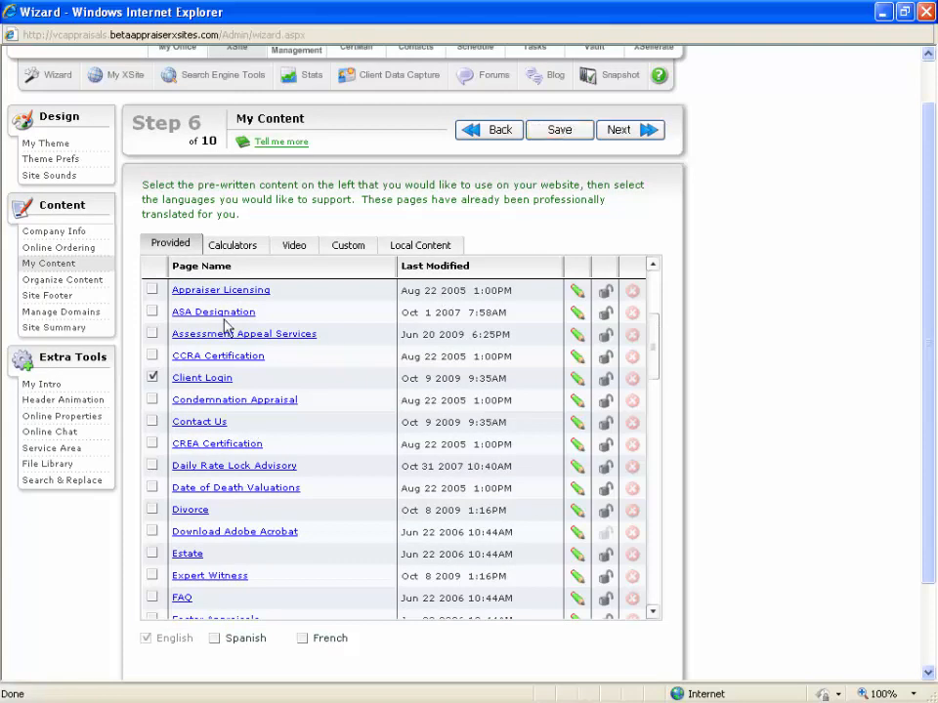
pyautogui.click(152, 313)
pyautogui.moveTo(656, 349); pyautogui.dragTo(656, 296)
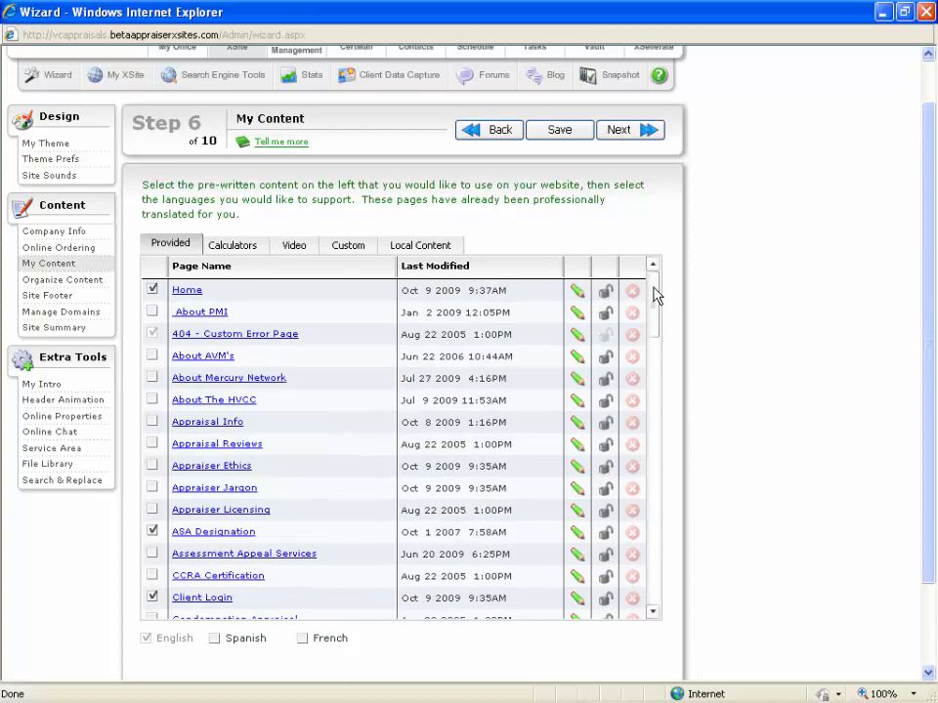
# Open the custom Good Home Page for editing and maximize the content editor window.
pyautogui.click(357, 248)
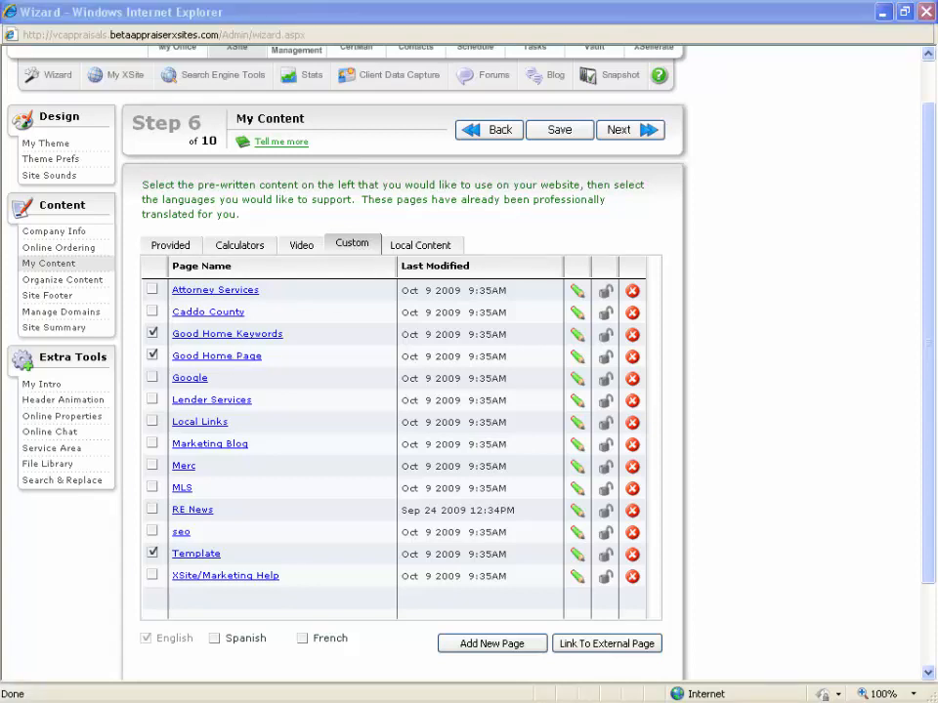
pyautogui.moveTo(308, 157); pyautogui.dragTo(243, 80)
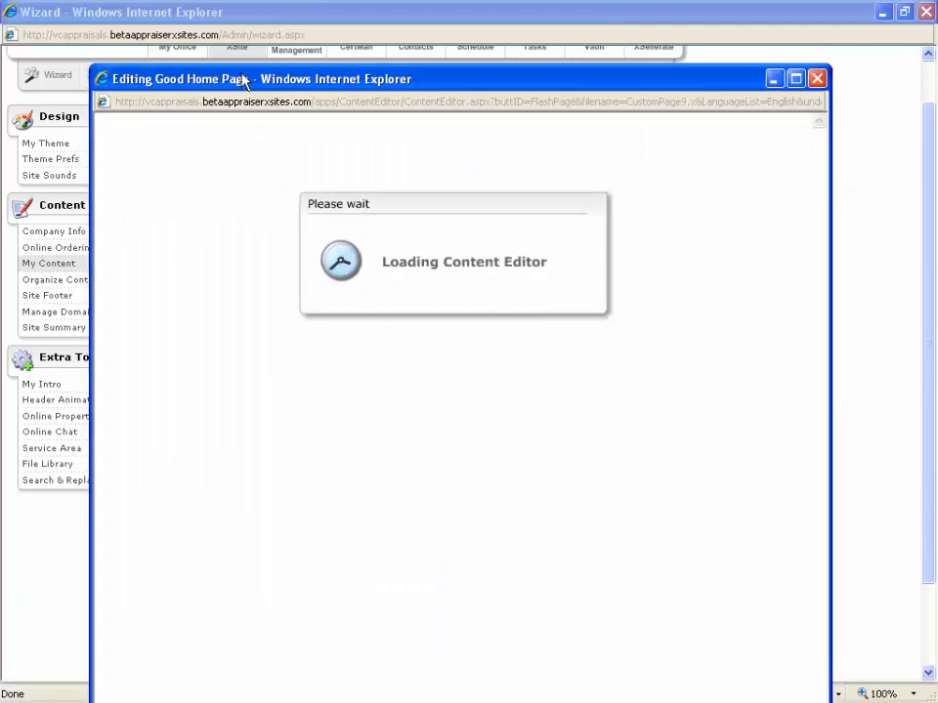
pyautogui.doubleClick(243, 79)
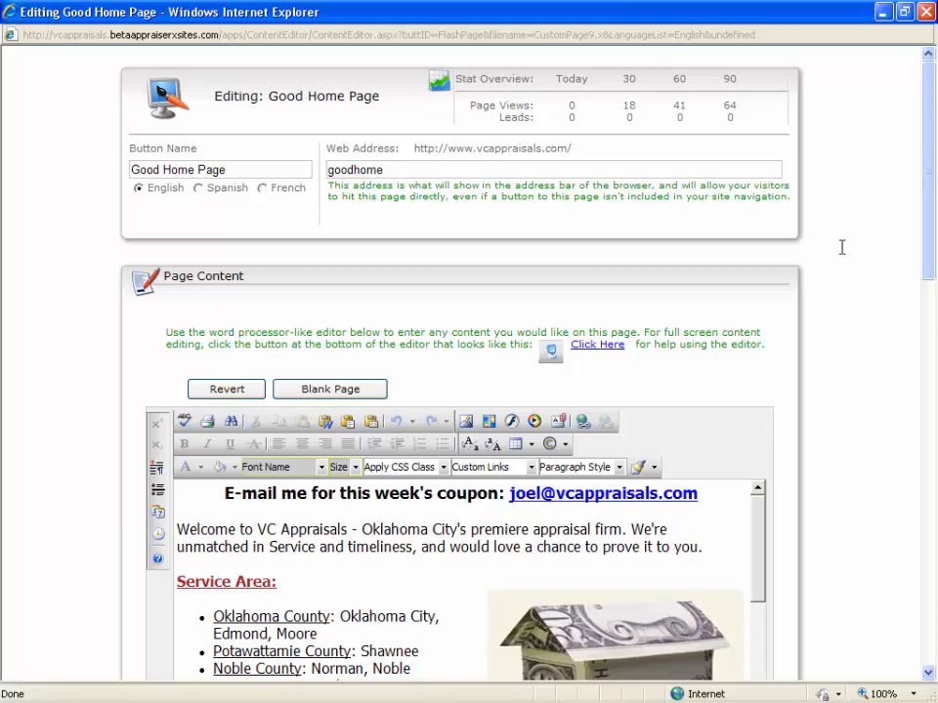
pyautogui.moveTo(931, 174); pyautogui.dragTo(925, 241)
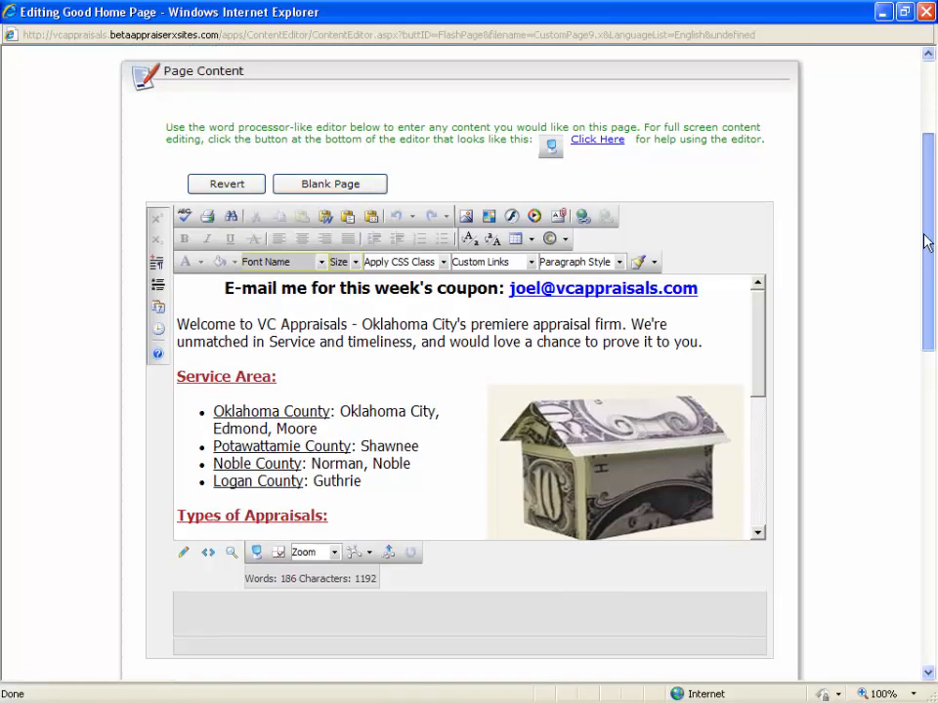
# Examine the formatting options for the Service Area heading and the dollar-bill house image.
pyautogui.click(354, 369)
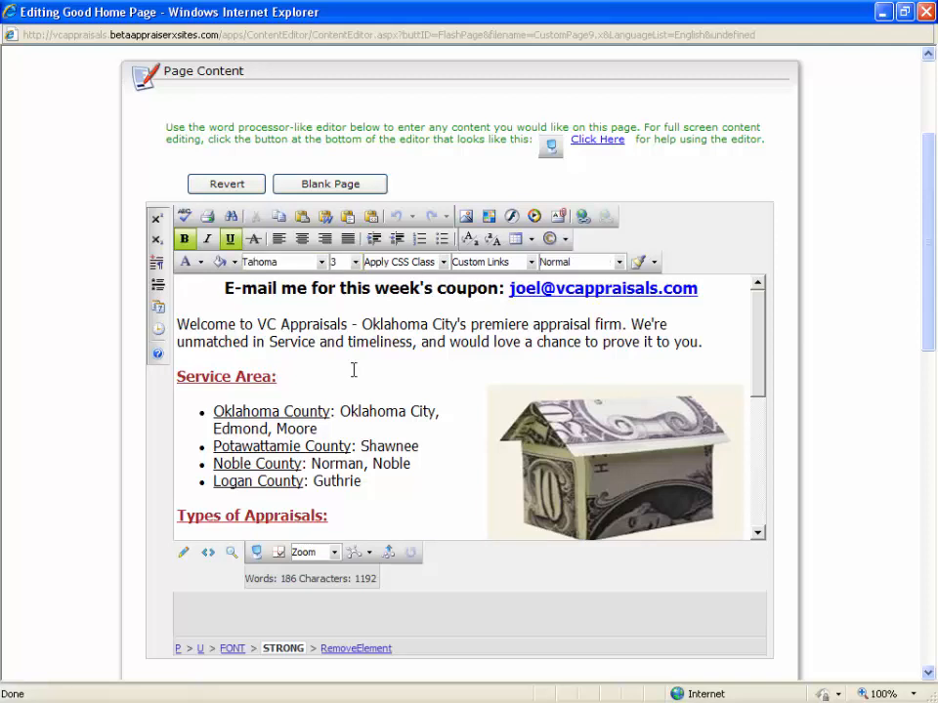
pyautogui.click(243, 377)
pyautogui.click(560, 414)
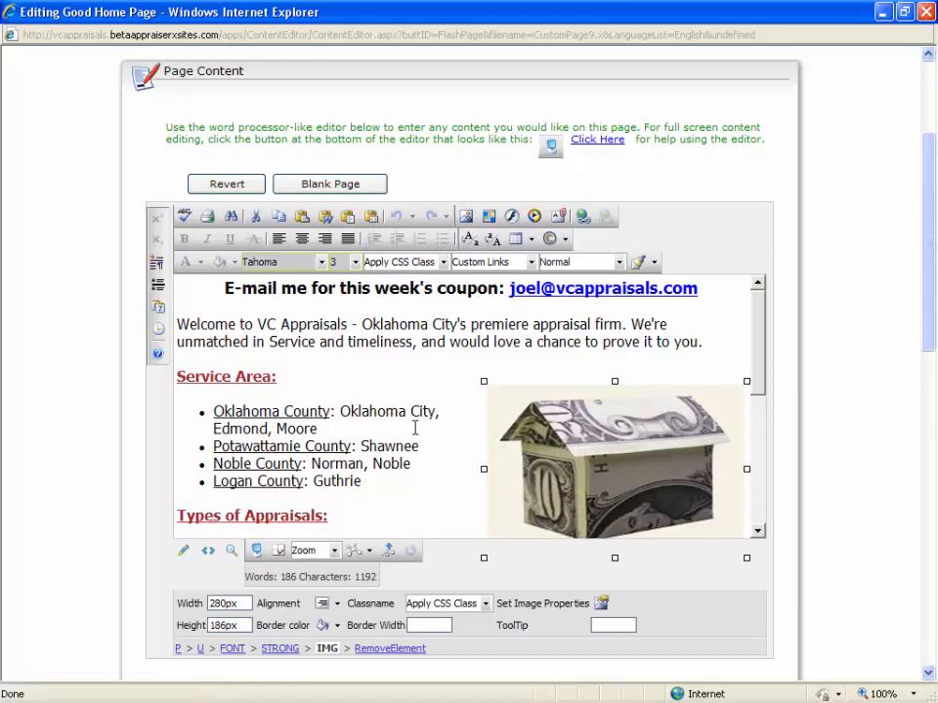
# Delete the paragraph describing the Central Oklahoma service area from the page text.
pyautogui.scroll(-5, 414, 426)
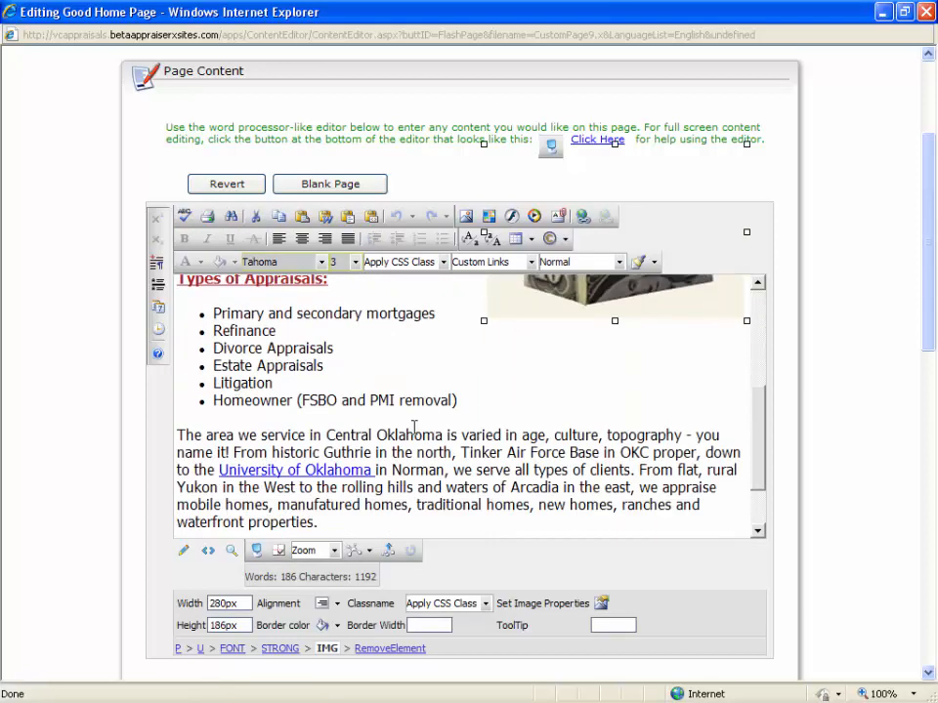
pyautogui.scroll(-1, 342, 491)
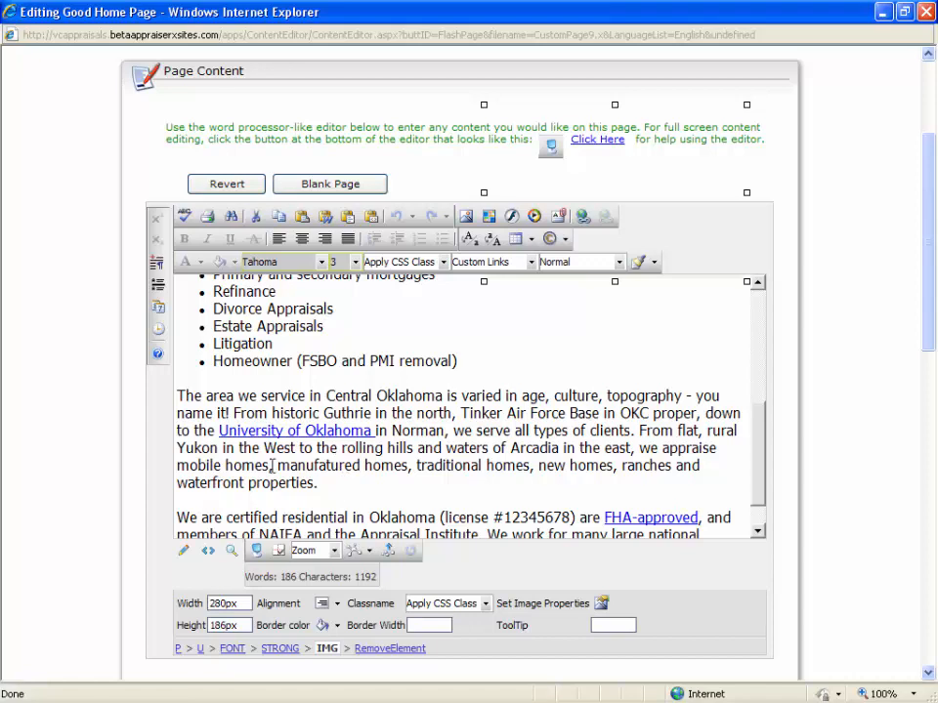
pyautogui.click(336, 482)
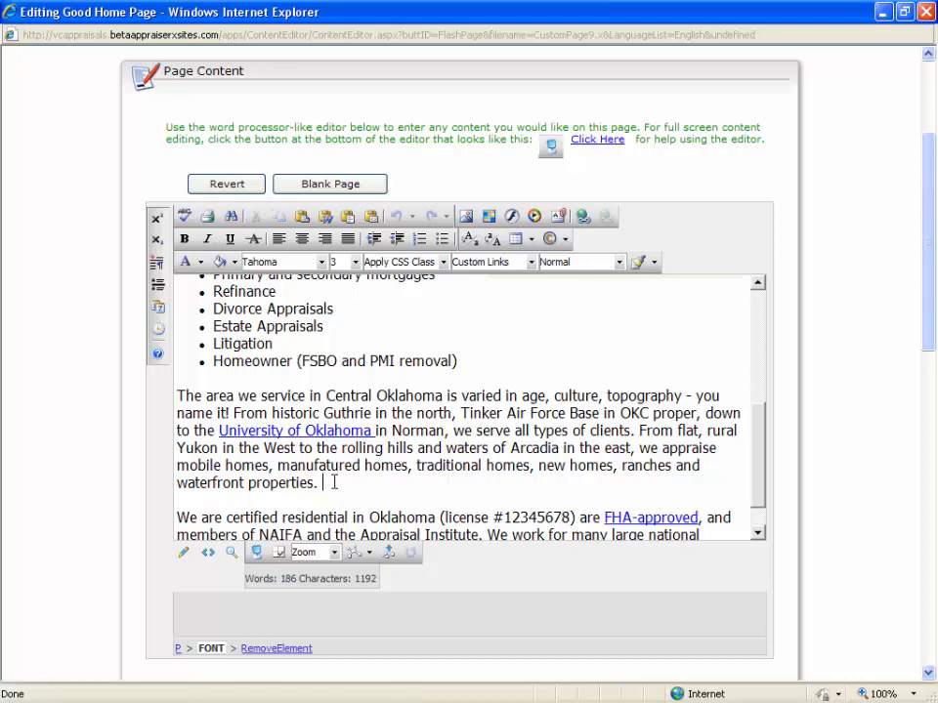
pyautogui.moveTo(334, 482); pyautogui.dragTo(184, 399)
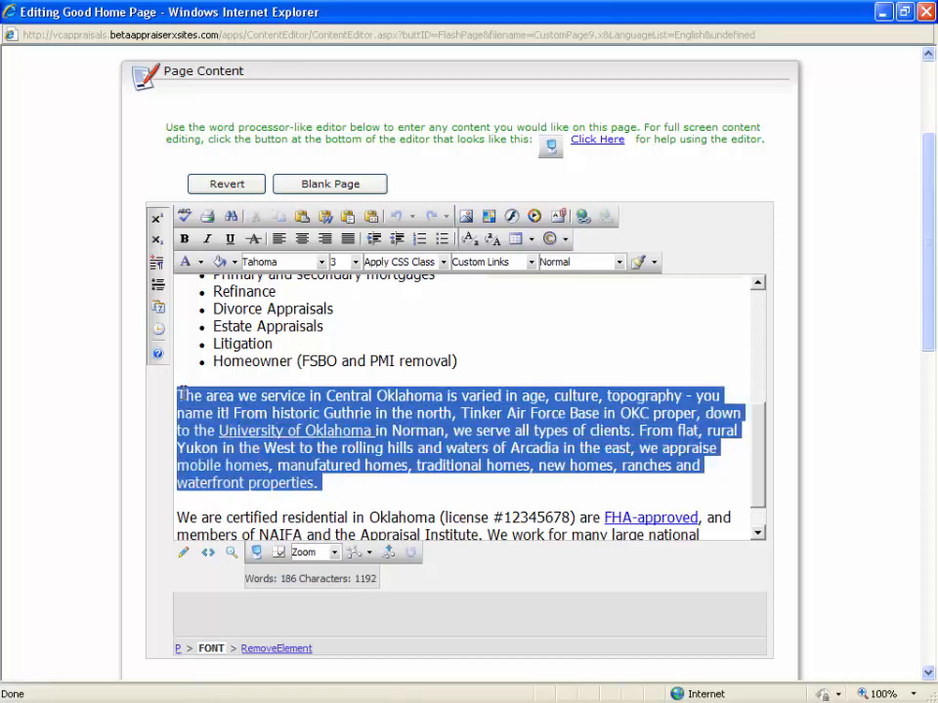
pyautogui.press('Delete')
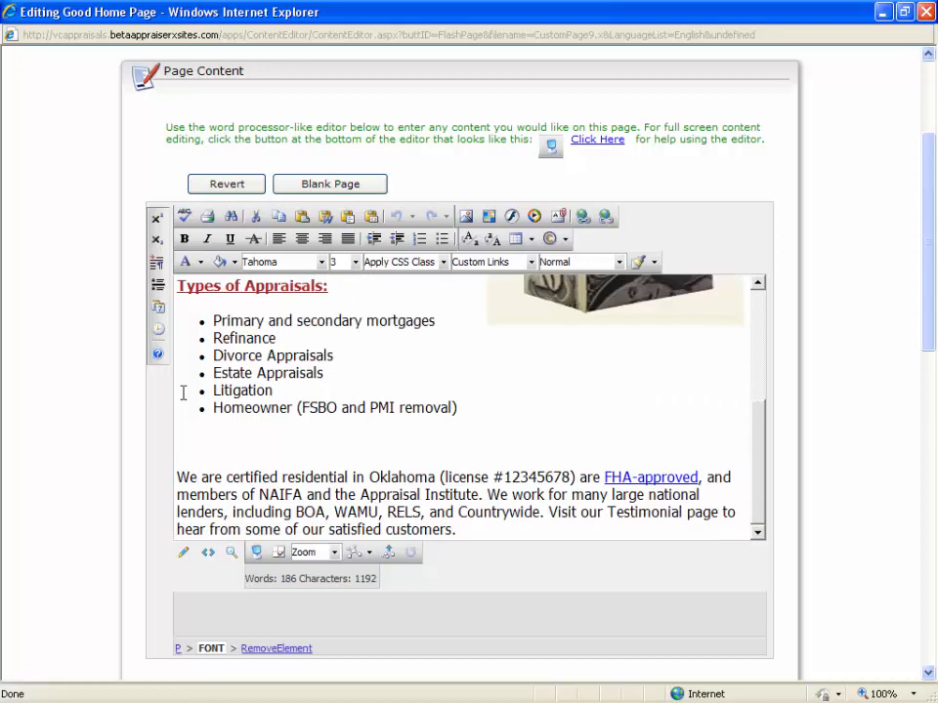
# In the emptied paragraph, add the bold size 4 heading "Do you need an appraisal by tomorrow?".
pyautogui.click(357, 262)
pyautogui.click(344, 334)
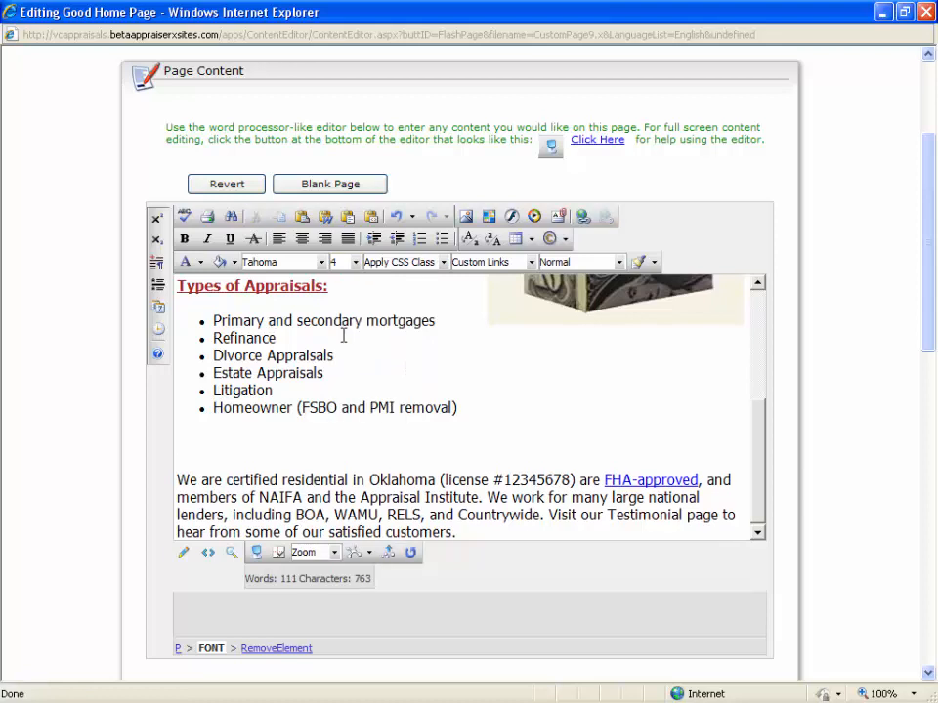
pyautogui.hotkey('ctrl', 'b')
pyautogui.write('Do you need ')
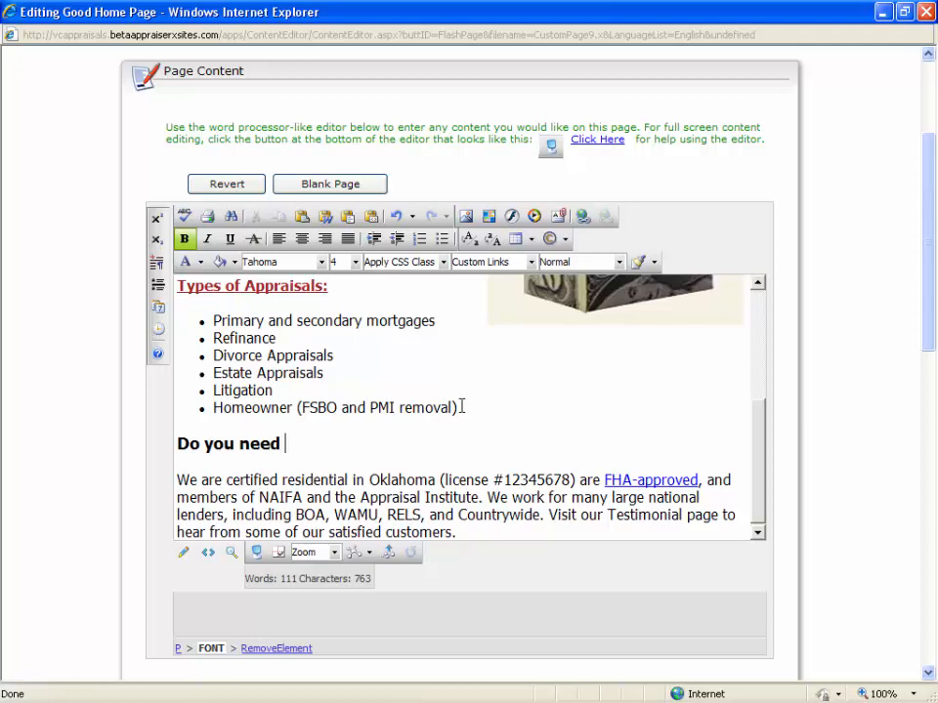
pyautogui.write('an appraisal')
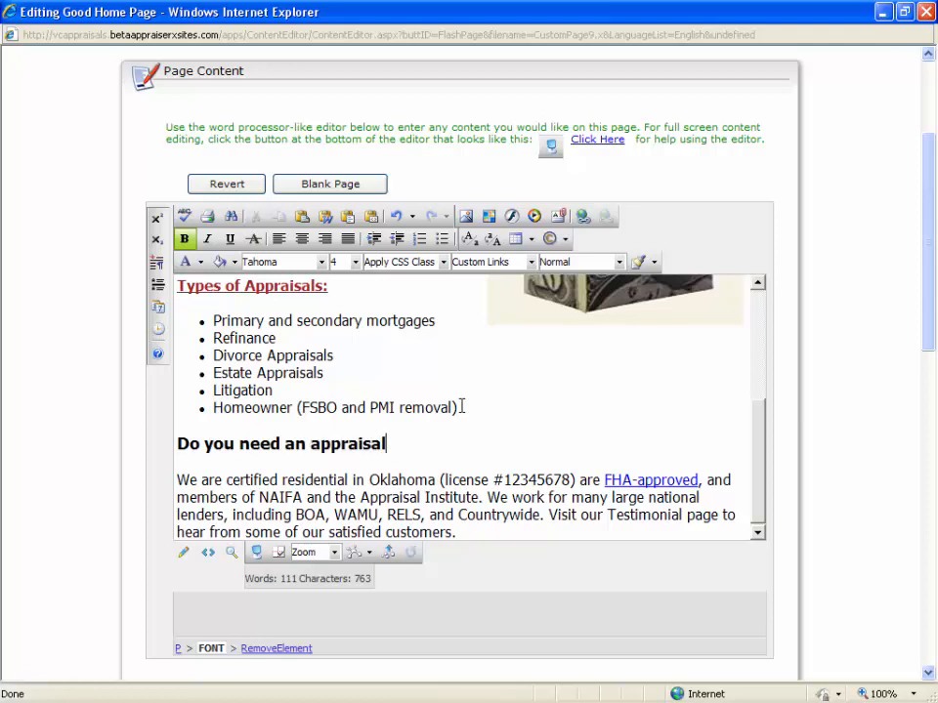
pyautogui.write(' by tomor')
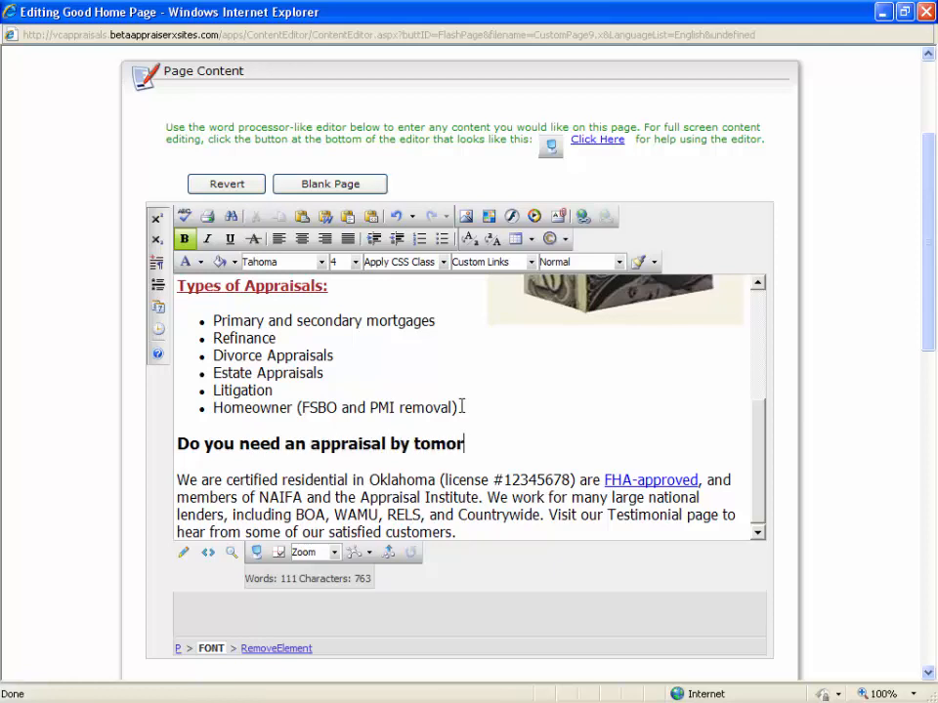
pyautogui.write('row?')
pyautogui.press('Return')
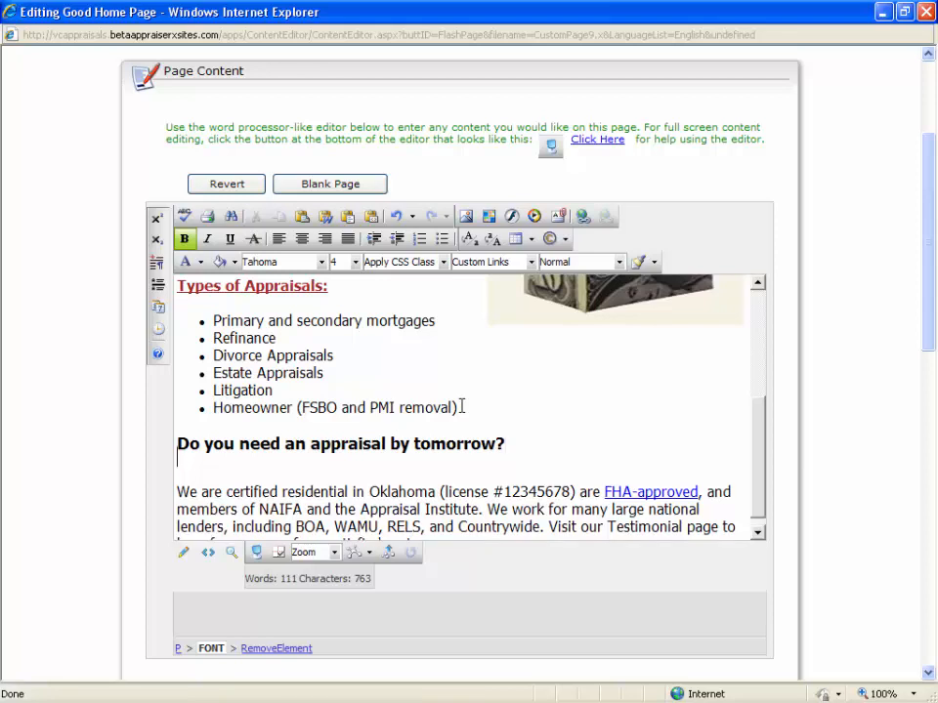
# Below the heading, add the non-bold size 3 line "Take advantage of our rush service for 24-hour turnaround time.".
pyautogui.click(185, 239)
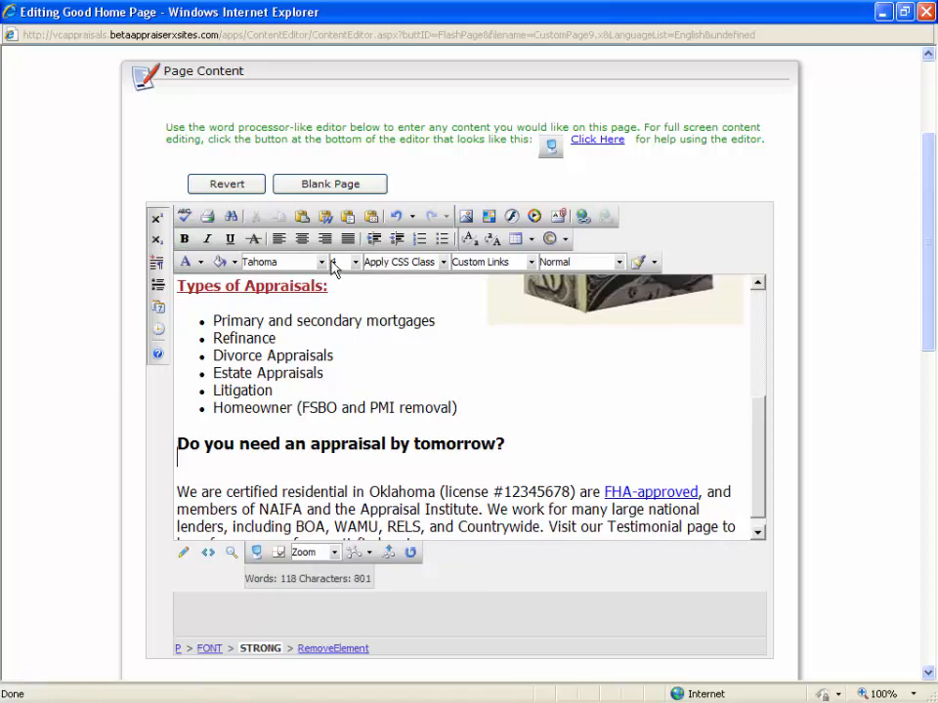
pyautogui.click(357, 261)
pyautogui.click(358, 311)
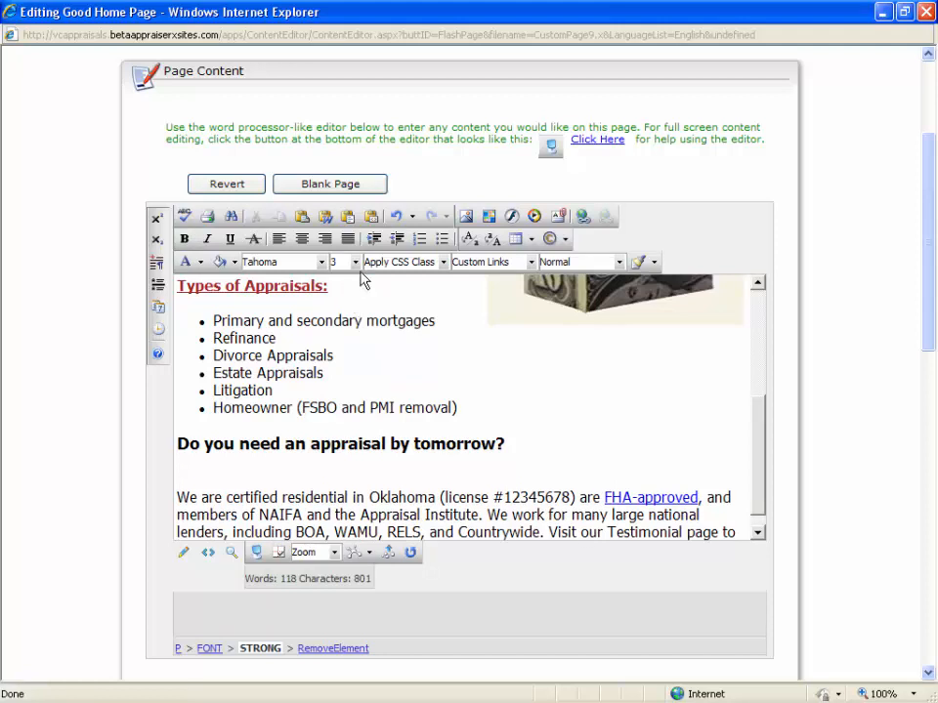
pyautogui.write('Take advantag')
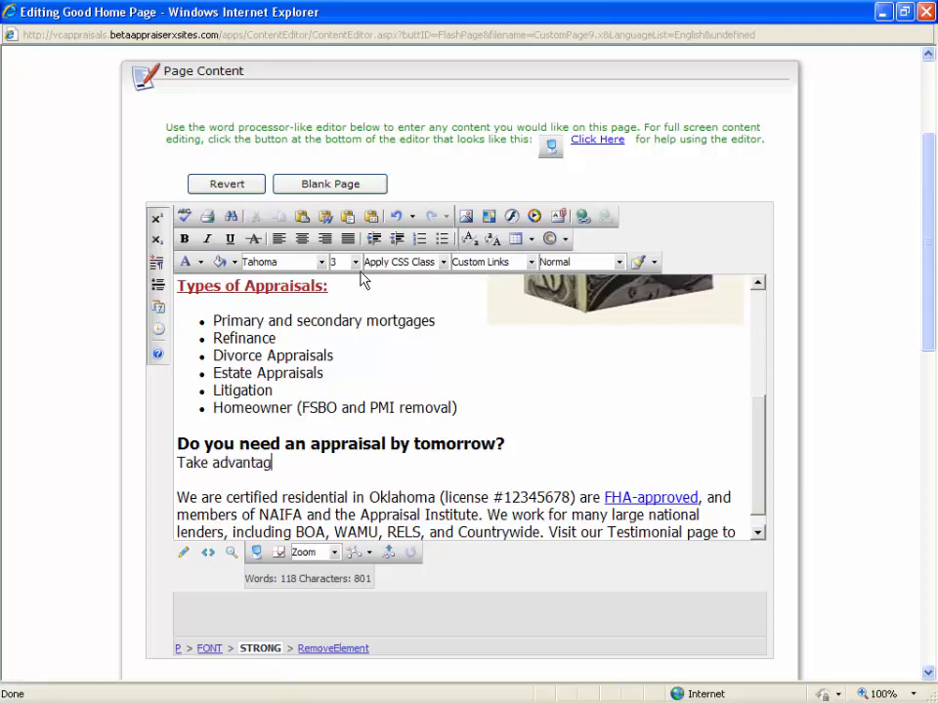
pyautogui.write('e of our rush ser')
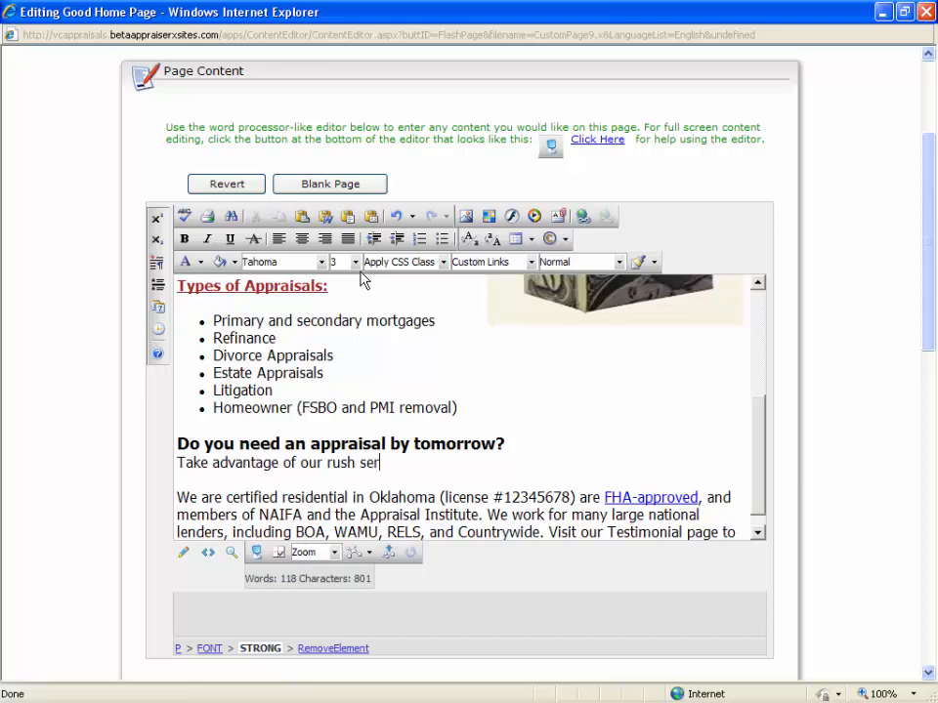
pyautogui.write('vice for 24-ho')
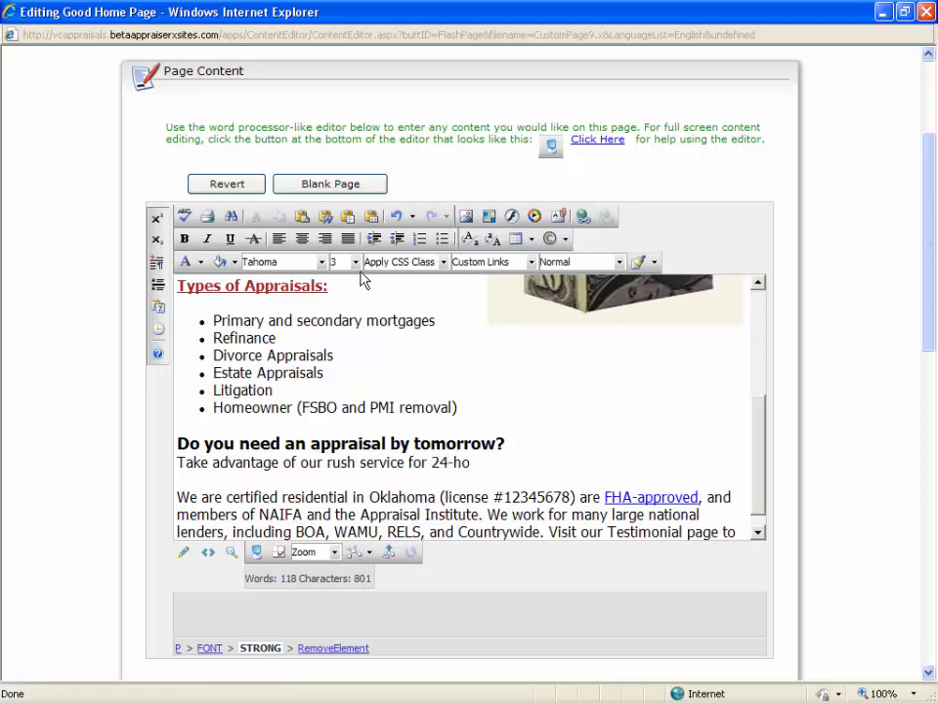
pyautogui.write('ur ')
pyautogui.write('turnaround i')
pyautogui.write('ime.')
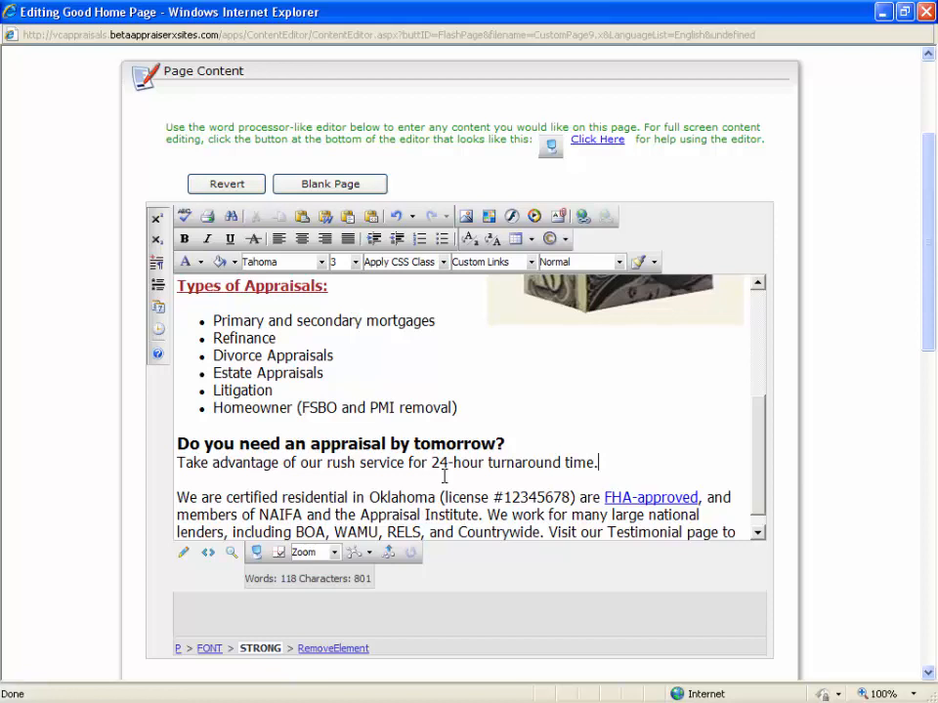
# Highlight the phrases "24-hour turnaround" and "rush service" in the new line to point them out.
pyautogui.moveTo(431, 465); pyautogui.dragTo(507, 462)
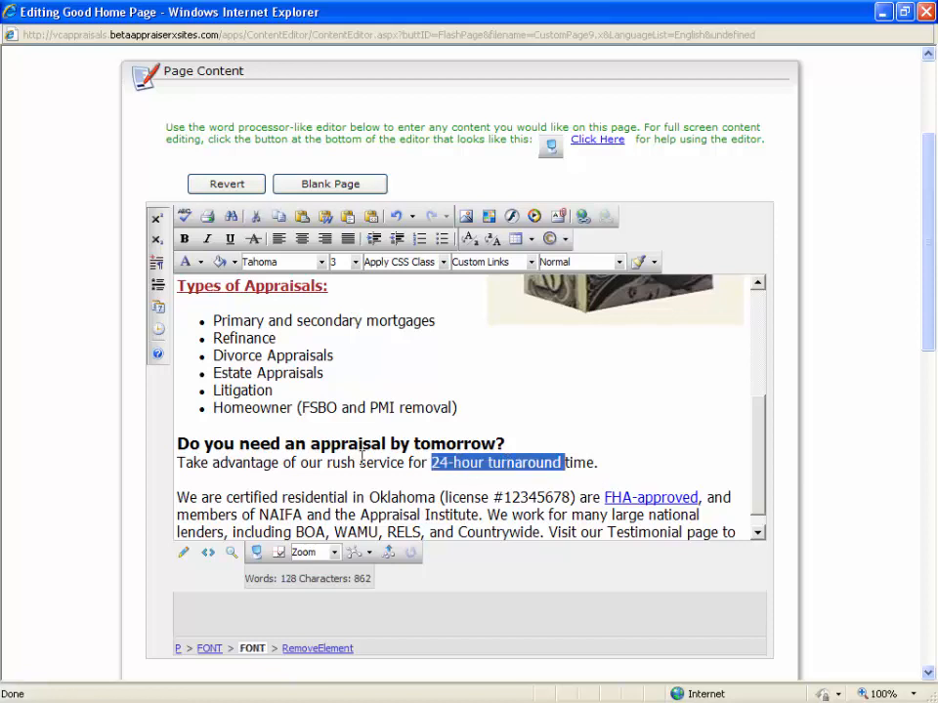
pyautogui.moveTo(326, 462); pyautogui.dragTo(391, 459)
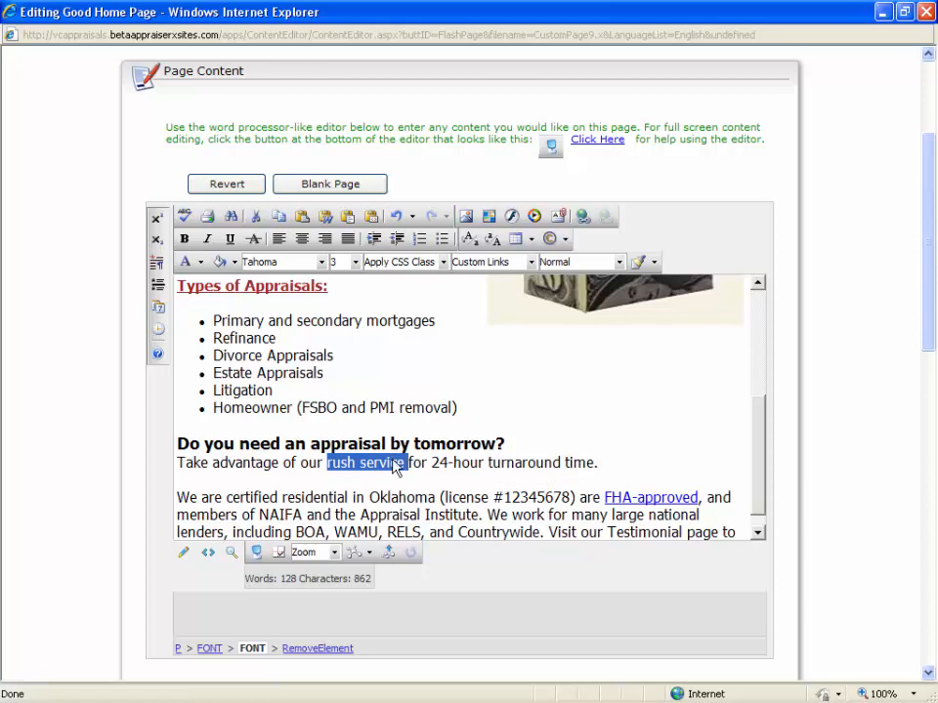
pyautogui.click(403, 499)
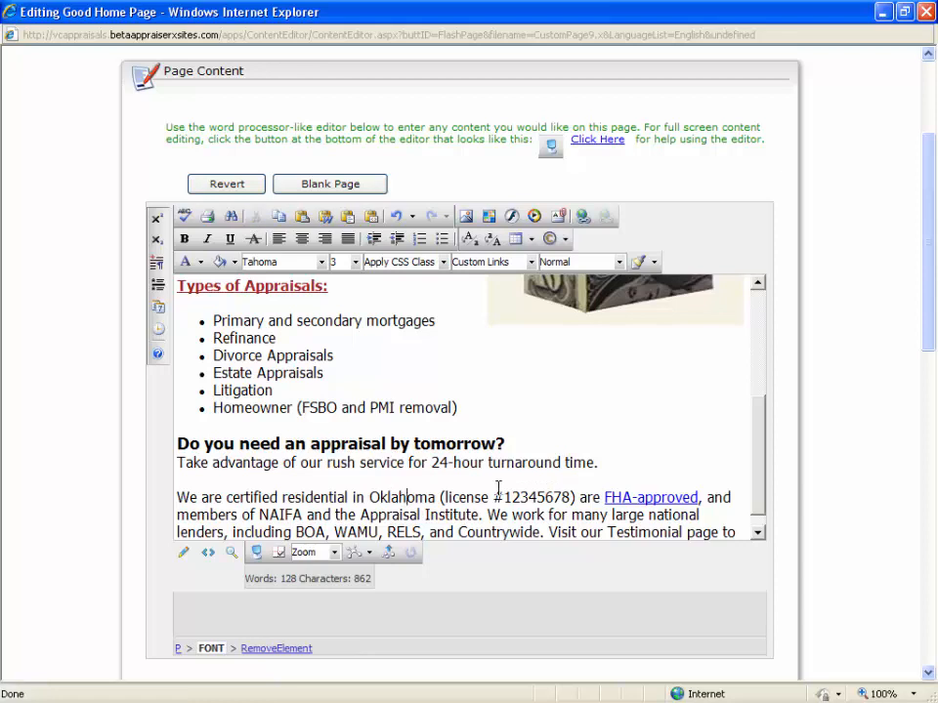
# Remove the existing hyperlink from "FHA-approved" in the certification paragraph.
pyautogui.moveTo(927, 255); pyautogui.dragTo(930, 347)
pyautogui.scroll(-1, 754, 274)
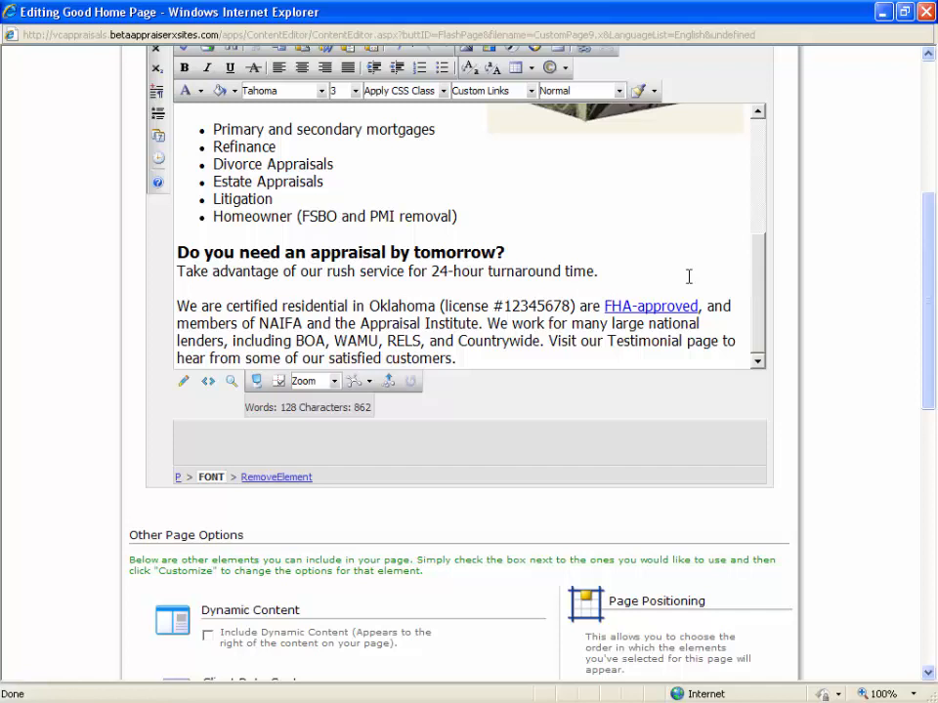
pyautogui.moveTo(580, 306); pyautogui.dragTo(712, 315)
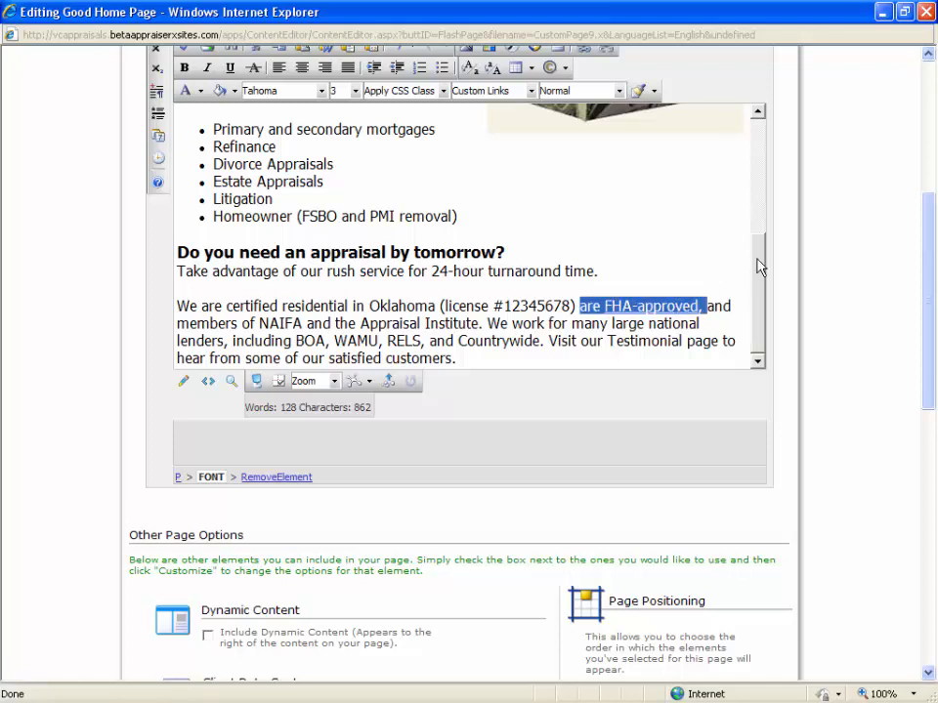
pyautogui.moveTo(926, 216); pyautogui.dragTo(925, 204)
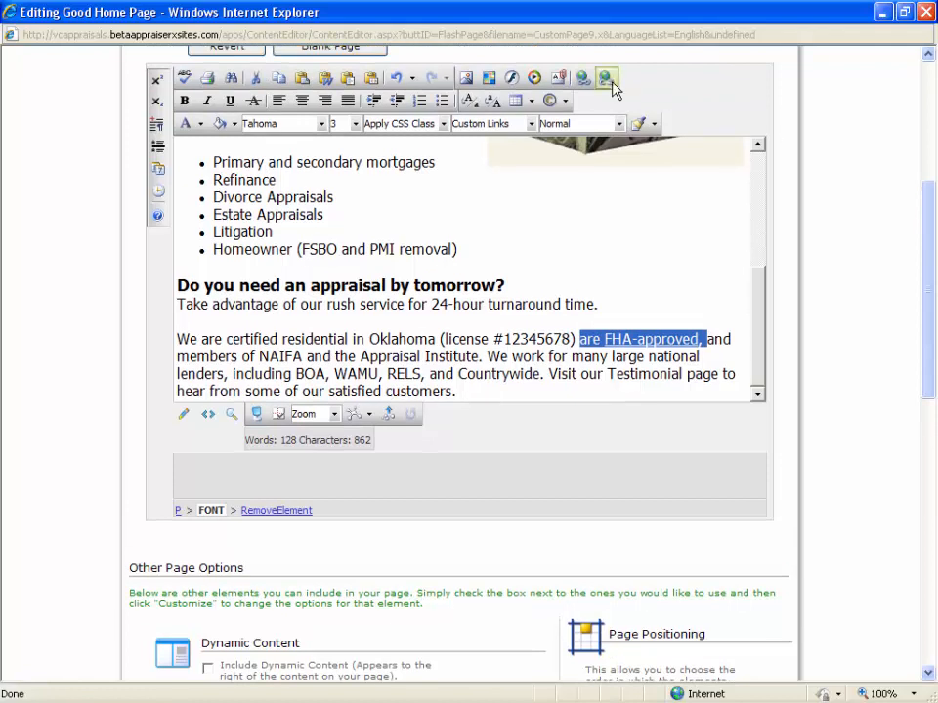
pyautogui.click(625, 364)
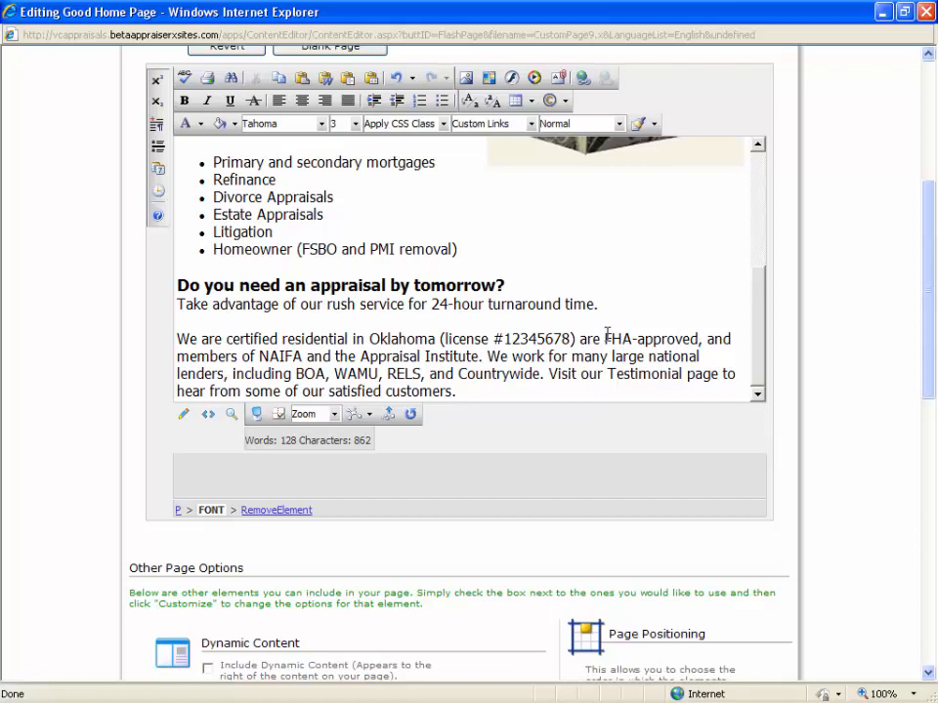
pyautogui.moveTo(605, 337); pyautogui.dragTo(673, 335)
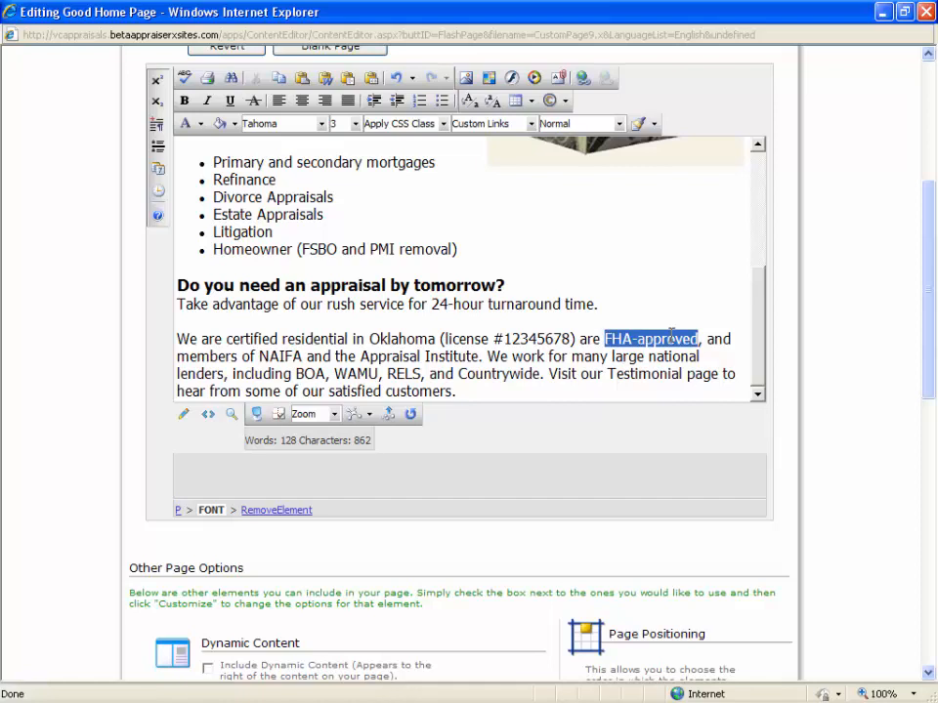
pyautogui.click(589, 86)
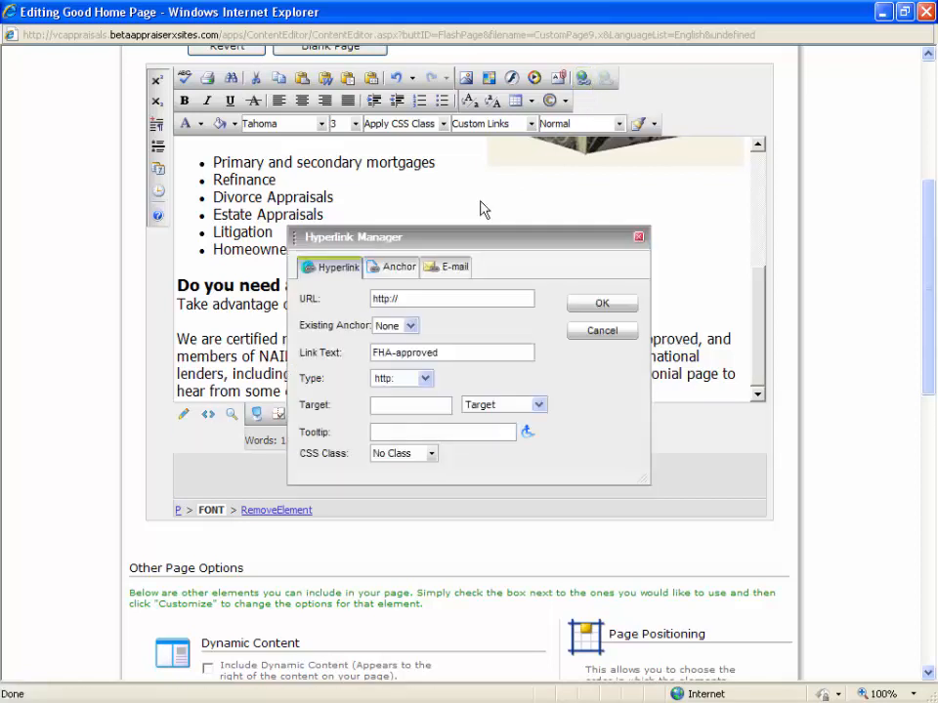
pyautogui.click(421, 300)
pyautogui.write('www.hud.gov')
pyautogui.click(519, 407)
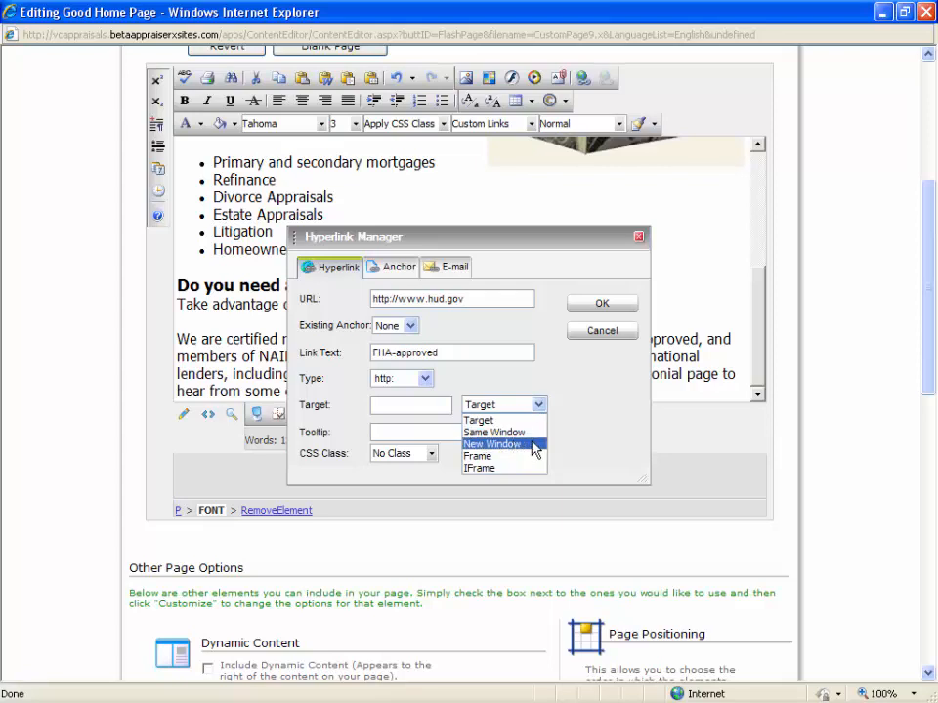
pyautogui.click(529, 444)
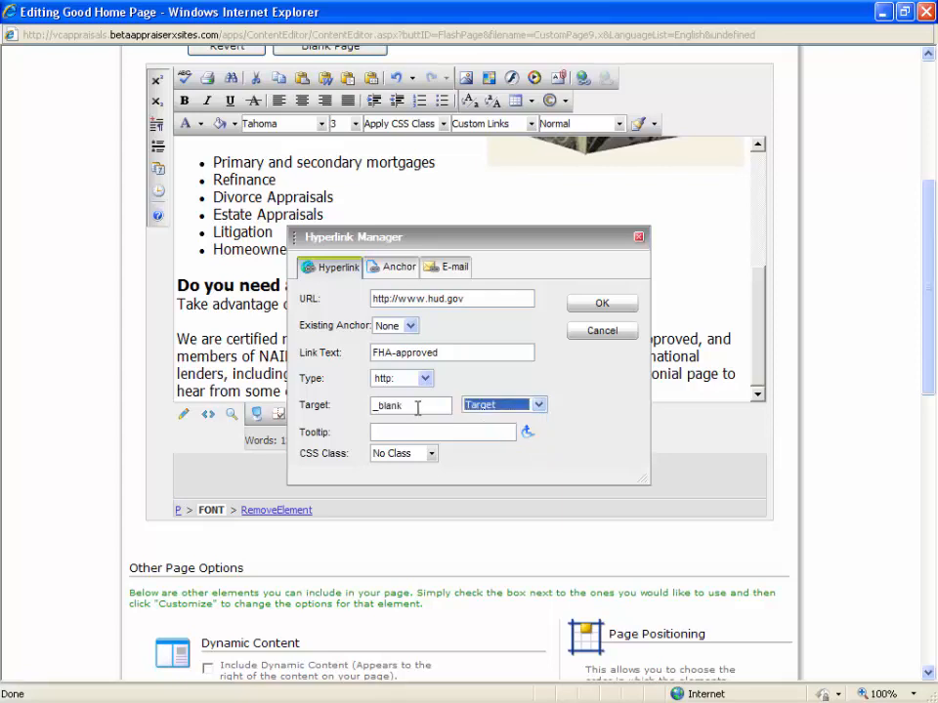
pyautogui.doubleClick(418, 408)
pyautogui.click(535, 405)
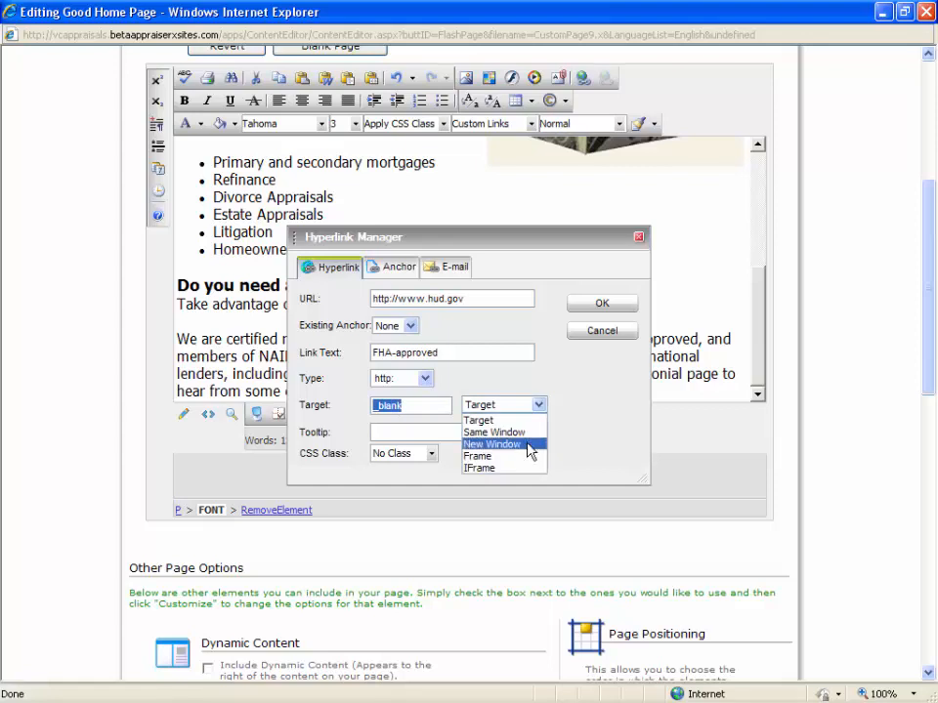
pyautogui.click(530, 446)
pyautogui.click(601, 305)
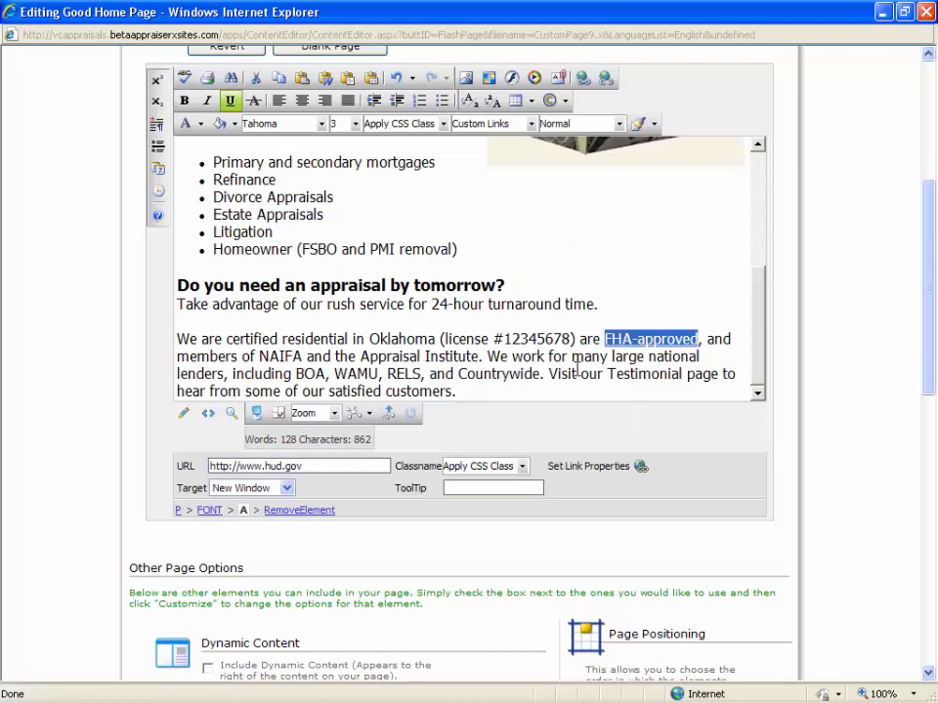
pyautogui.click(577, 373)
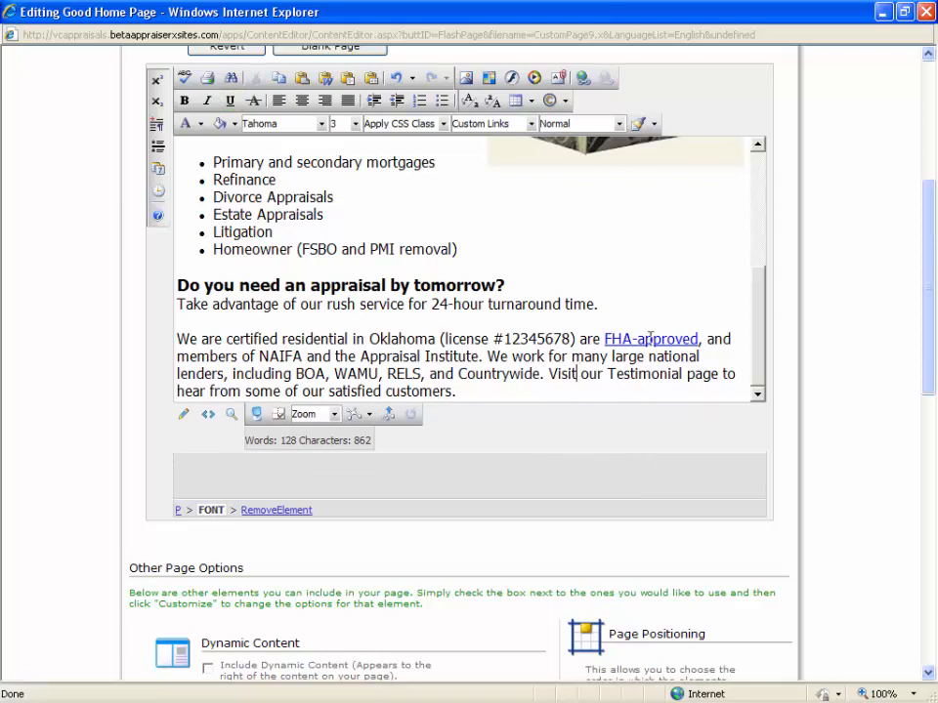
# Remove the hyperlink from the "are FHA-approved, and" portion of the certification paragraph.
pyautogui.moveTo(579, 339); pyautogui.dragTo(733, 339)
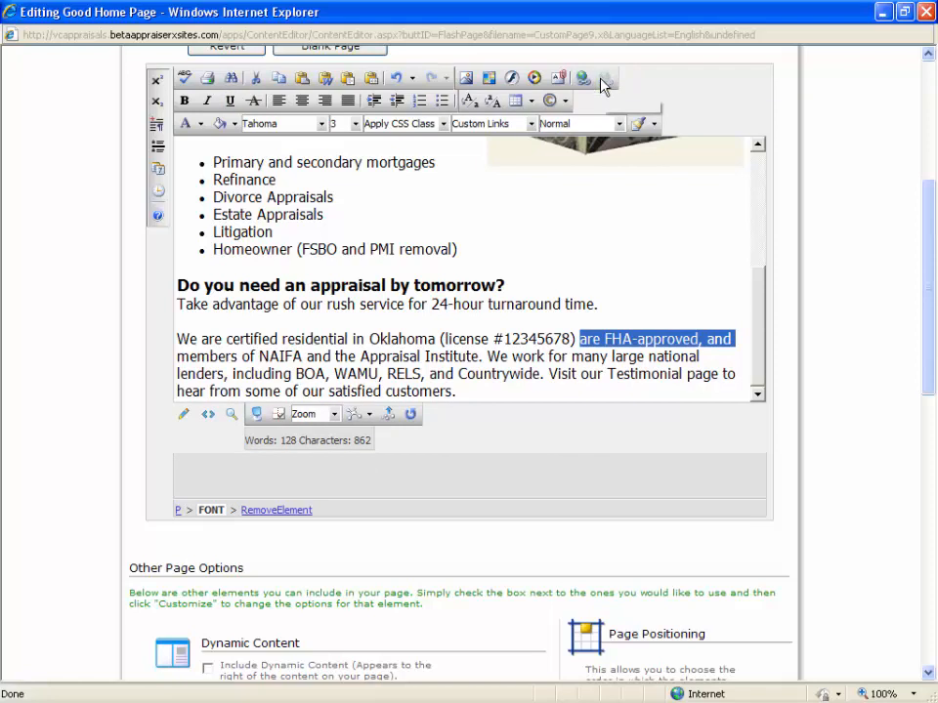
pyautogui.click(592, 376)
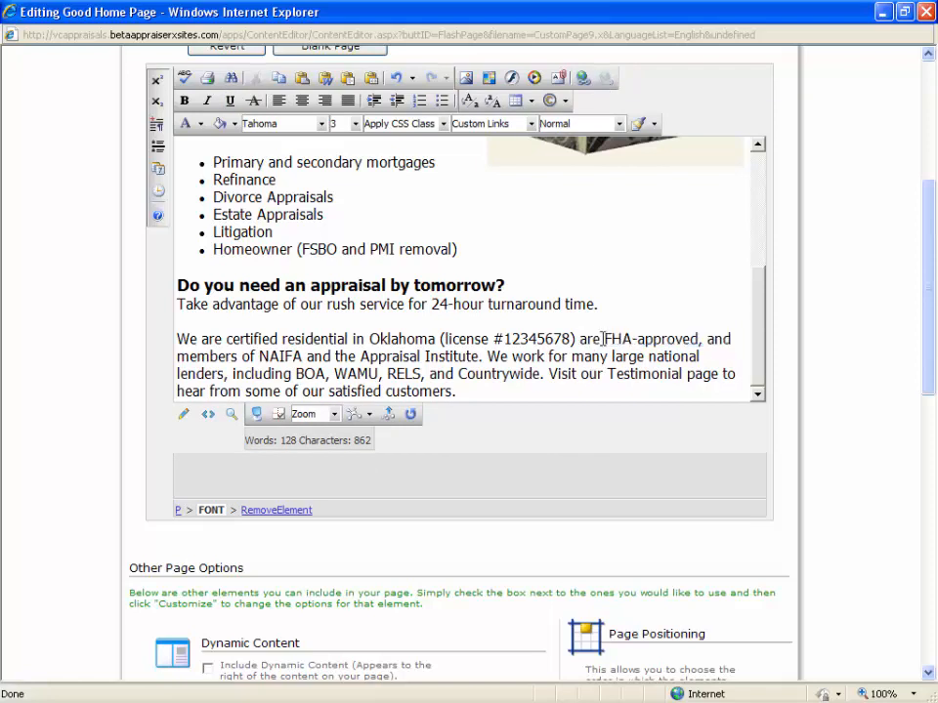
pyautogui.moveTo(605, 339); pyautogui.dragTo(667, 340)
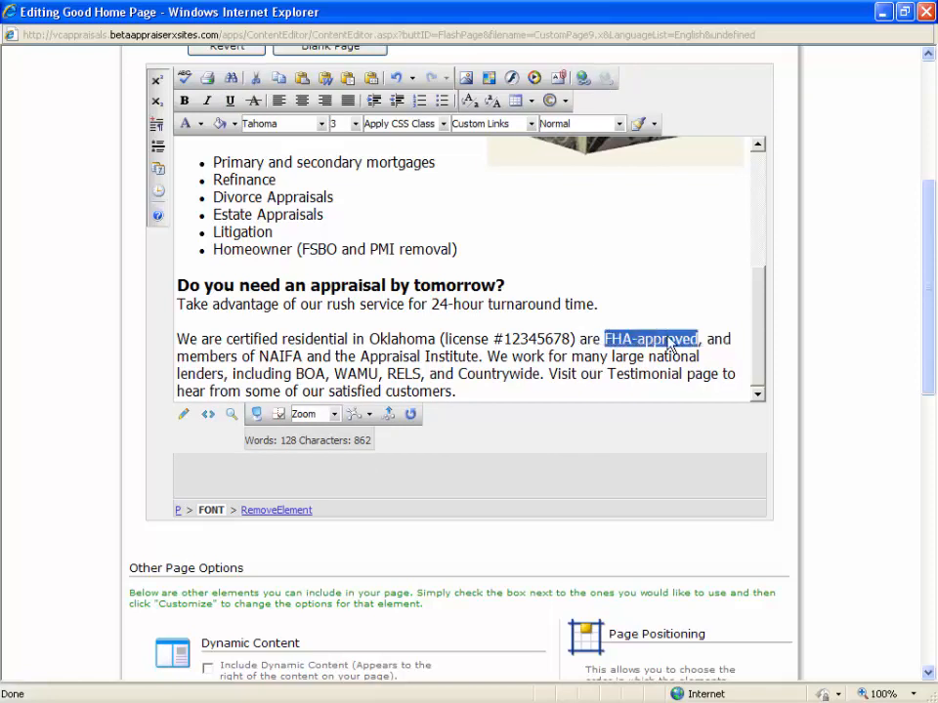
pyautogui.click(584, 79)
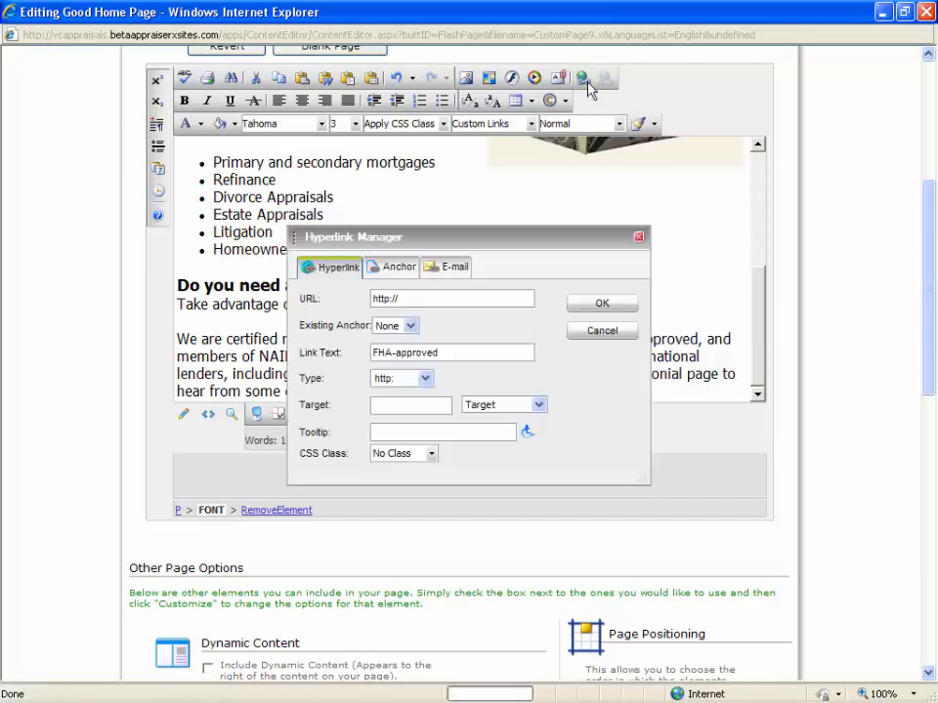
pyautogui.click(431, 299)
pyautogui.write('www.hud.gov')
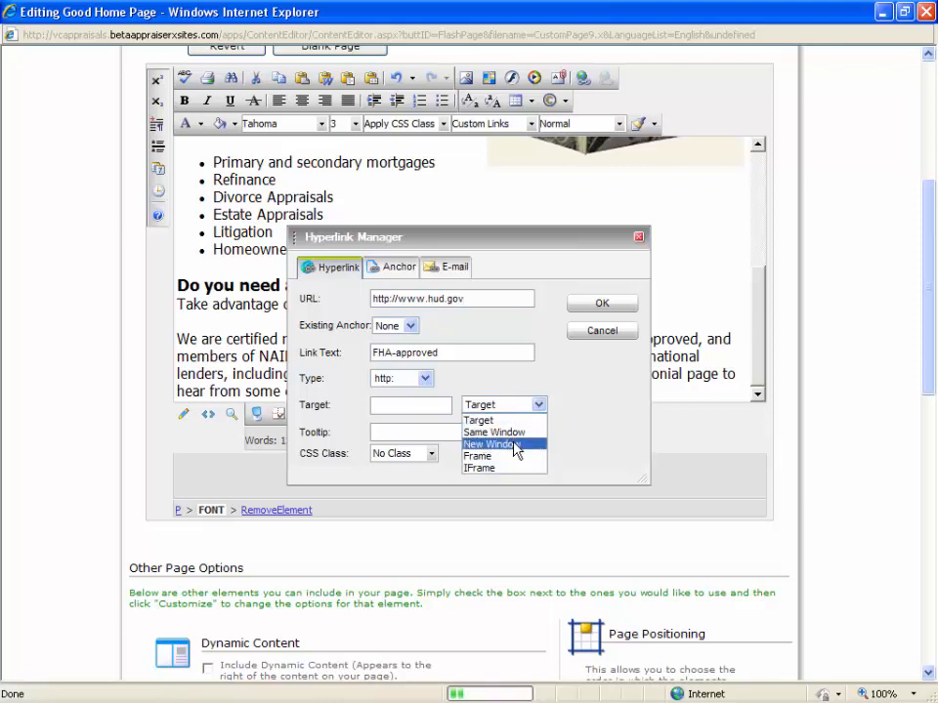
pyautogui.click(515, 445)
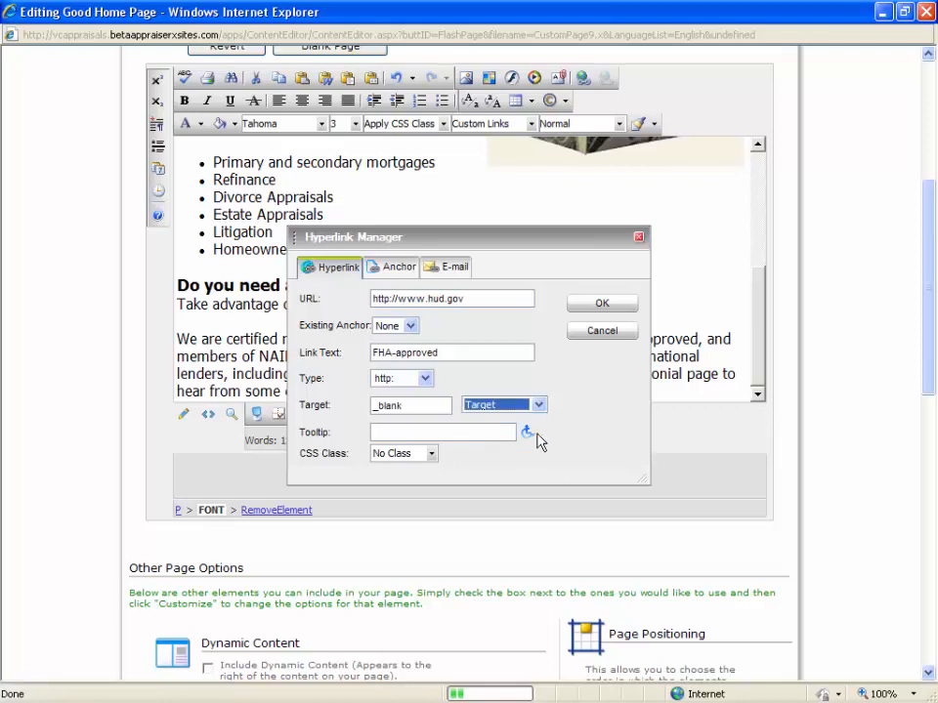
pyautogui.click(603, 306)
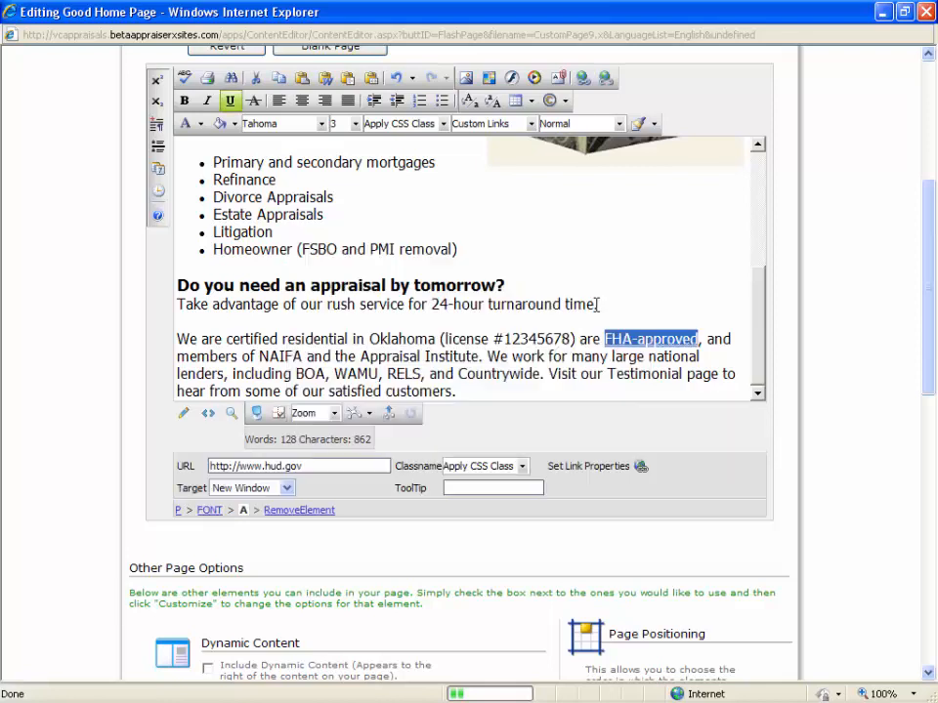
pyautogui.click(554, 367)
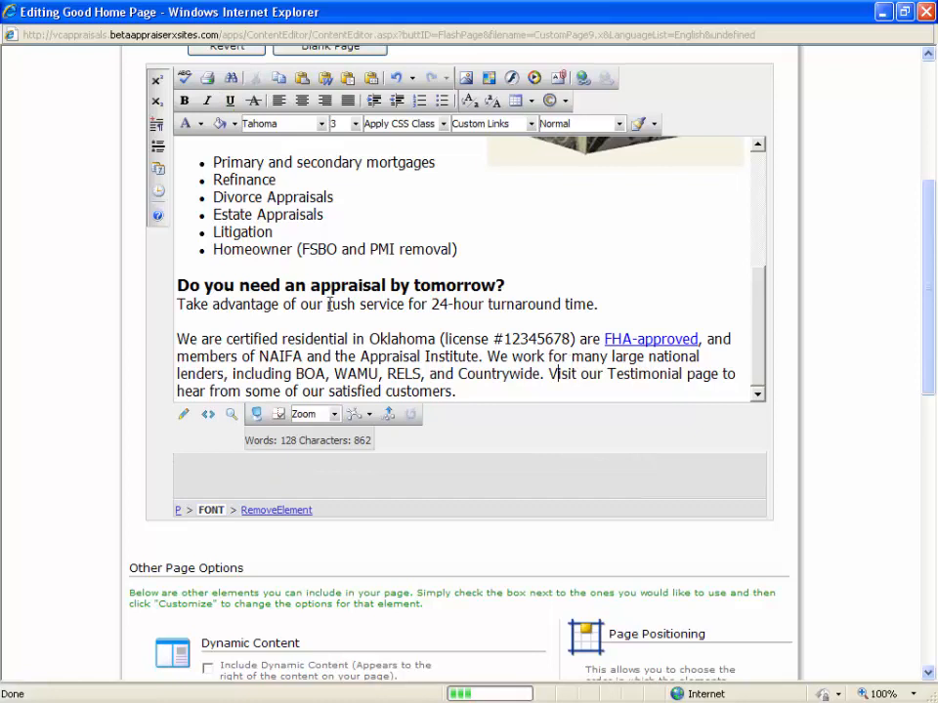
pyautogui.moveTo(327, 305); pyautogui.dragTo(400, 303)
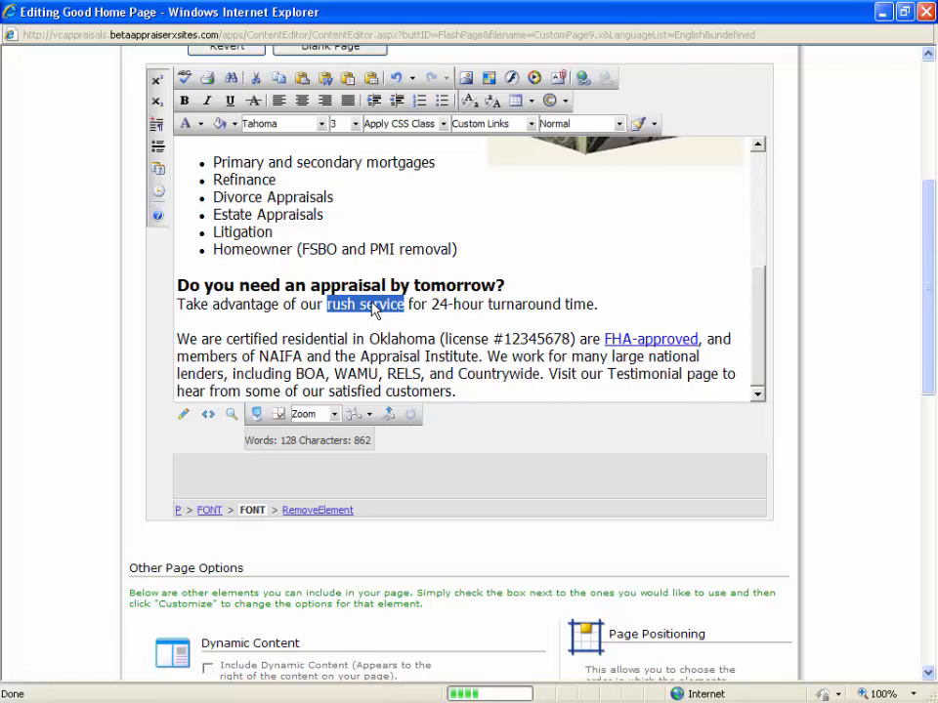
pyautogui.rightClick(374, 309)
pyautogui.click(346, 306)
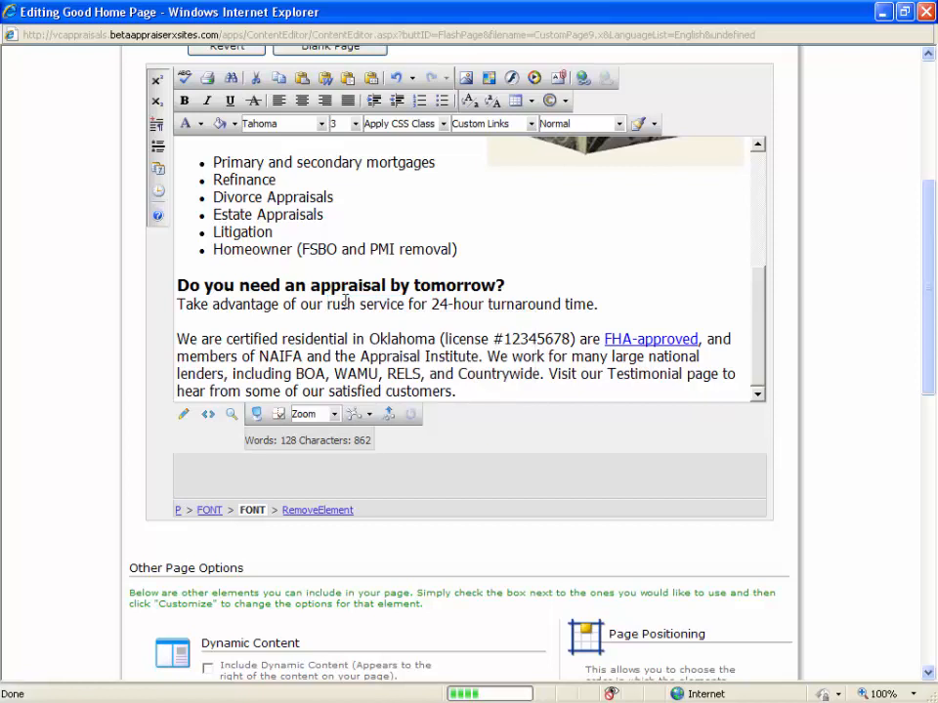
pyautogui.moveTo(327, 304); pyautogui.dragTo(403, 304)
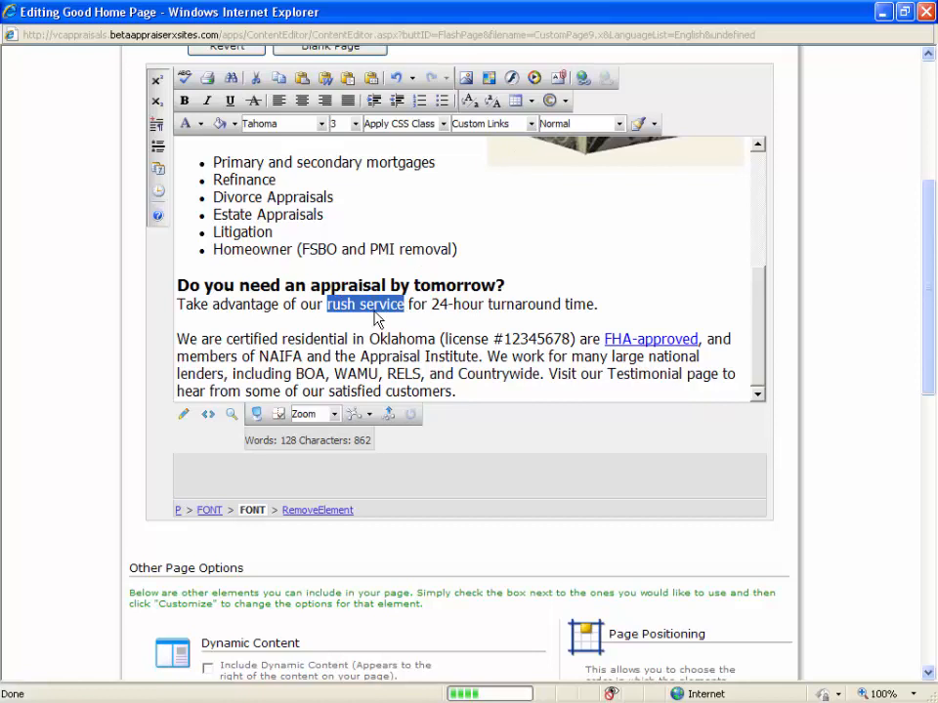
pyautogui.click(585, 80)
pyautogui.click(443, 295)
pyautogui.write('www.vc')
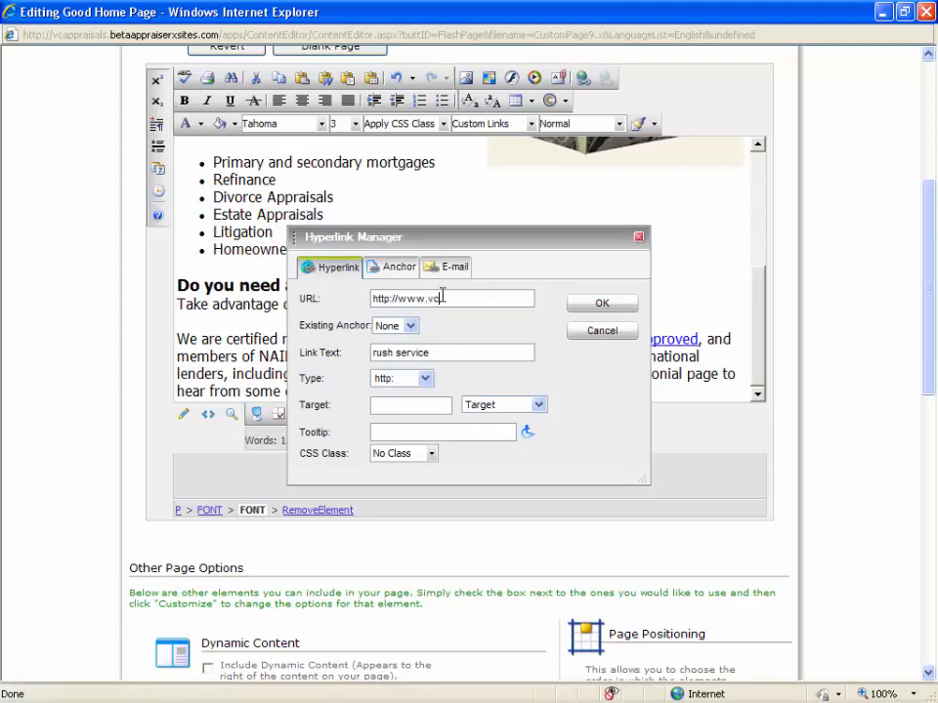
pyautogui.write('appraisals.com/rush')
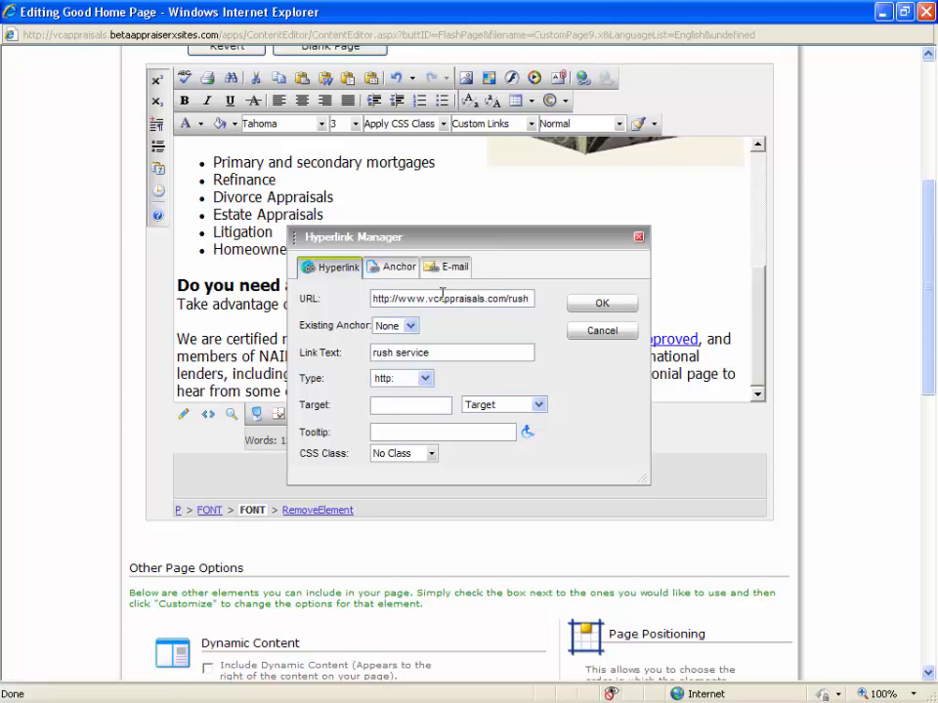
# Set the "rush service" link's target to Same Window and apply the hyperlink.
pyautogui.click(538, 403)
pyautogui.click(527, 446)
pyautogui.click(528, 404)
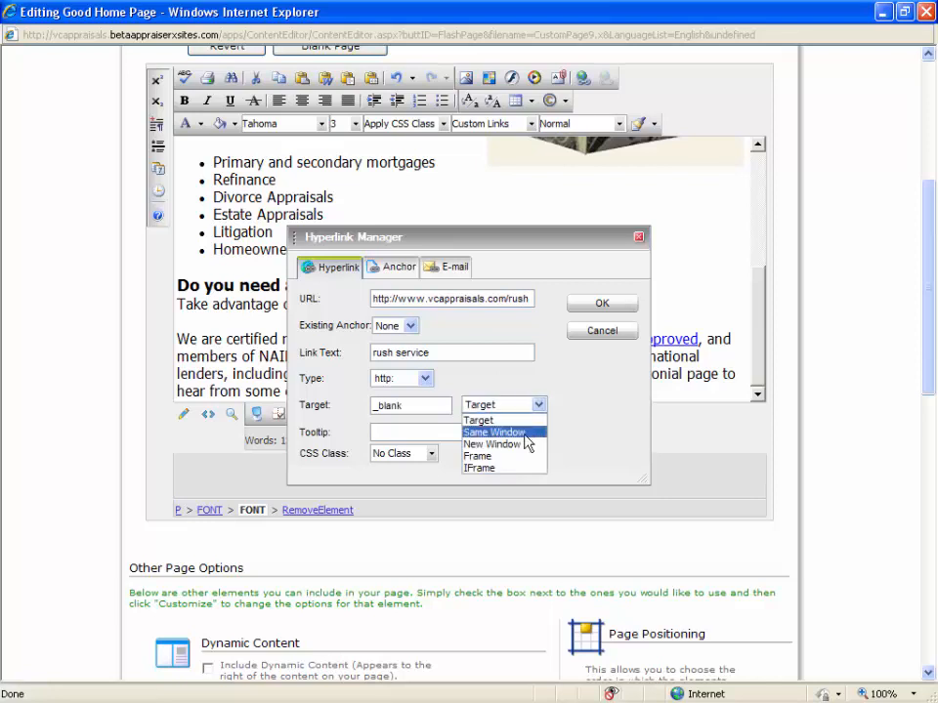
pyautogui.click(525, 434)
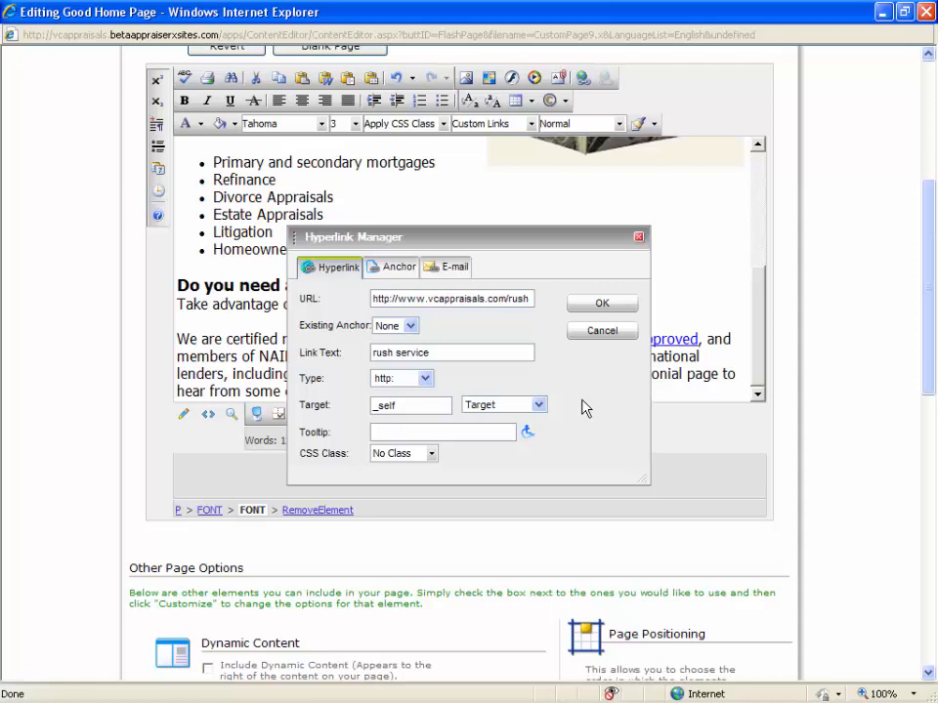
pyautogui.click(607, 304)
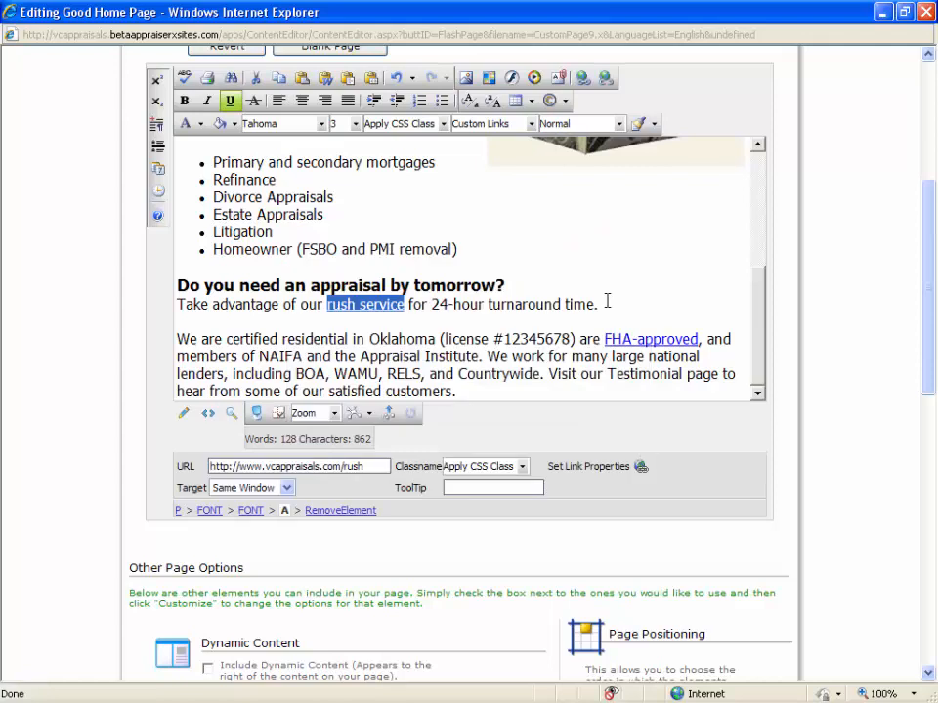
pyautogui.click(462, 337)
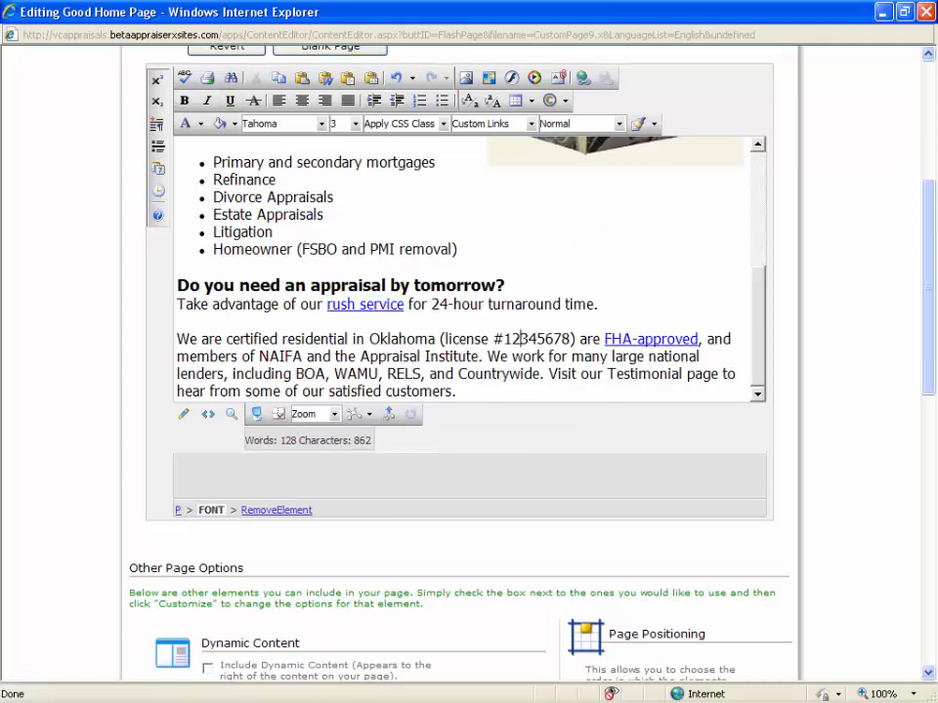
# Examine the page title and page description in the Search Engine Tools section and compare them with the page content.
pyautogui.moveTo(928, 276); pyautogui.dragTo(928, 555)
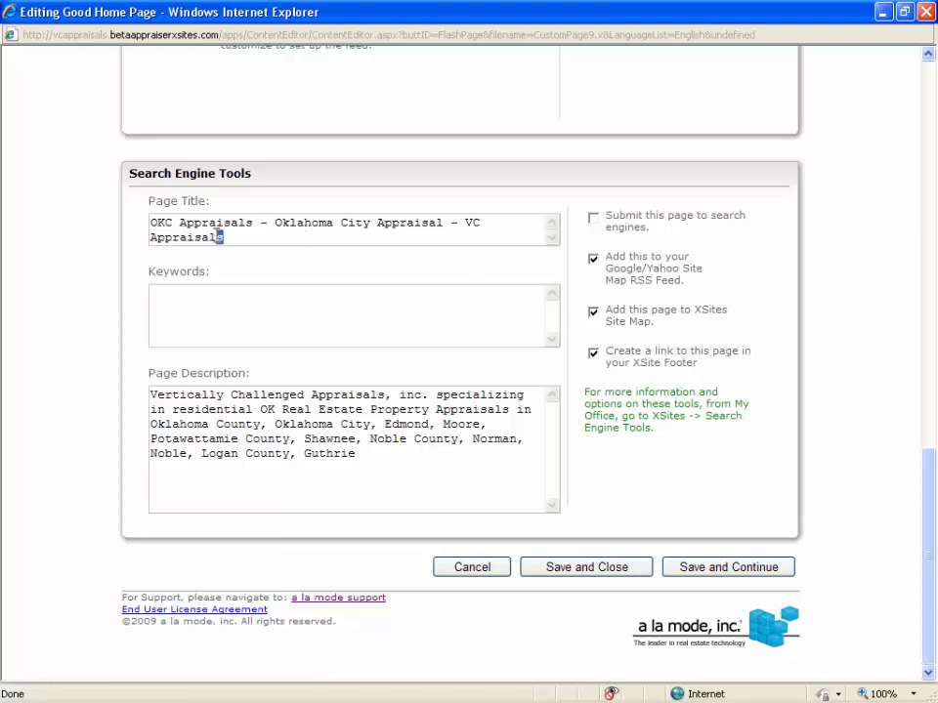
pyautogui.moveTo(265, 235); pyautogui.dragTo(136, 218)
pyautogui.moveTo(357, 455); pyautogui.dragTo(173, 410)
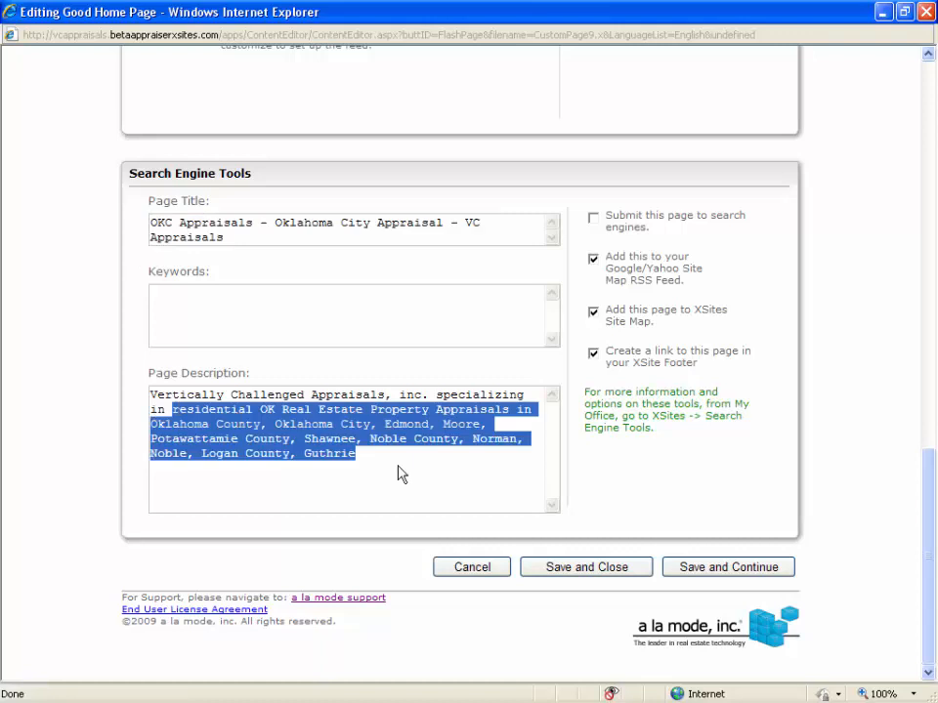
pyautogui.moveTo(928, 473); pyautogui.dragTo(930, 171)
pyautogui.click(524, 339)
pyautogui.scroll(10, 524, 342)
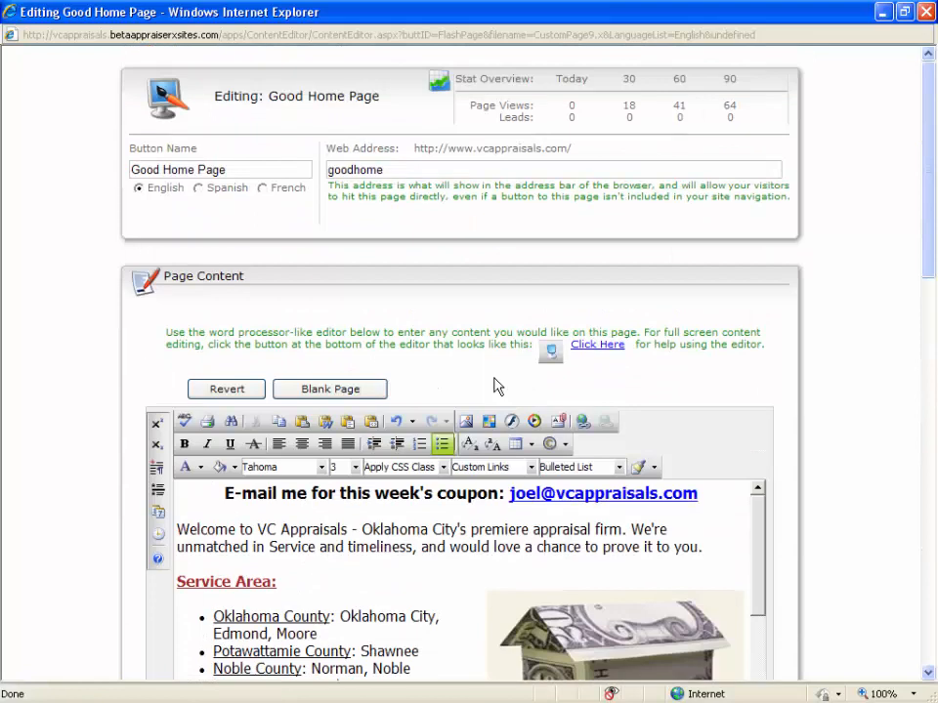
pyautogui.moveTo(926, 249); pyautogui.dragTo(928, 318)
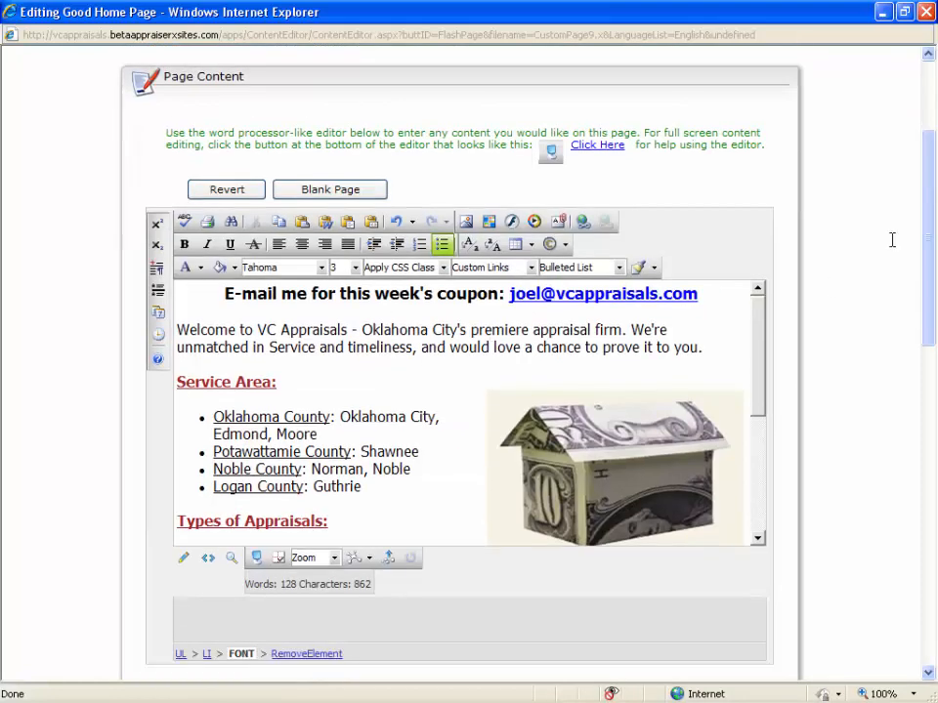
pyautogui.moveTo(927, 211); pyautogui.dragTo(929, 540)
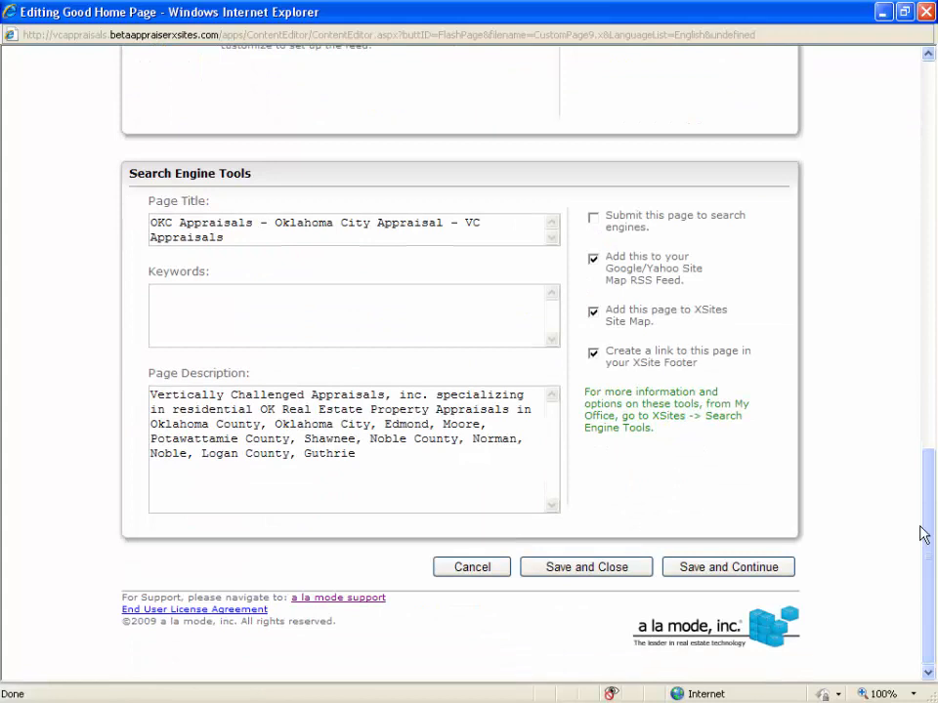
pyautogui.click(401, 467)
pyautogui.moveTo(370, 223); pyautogui.dragTo(151, 224)
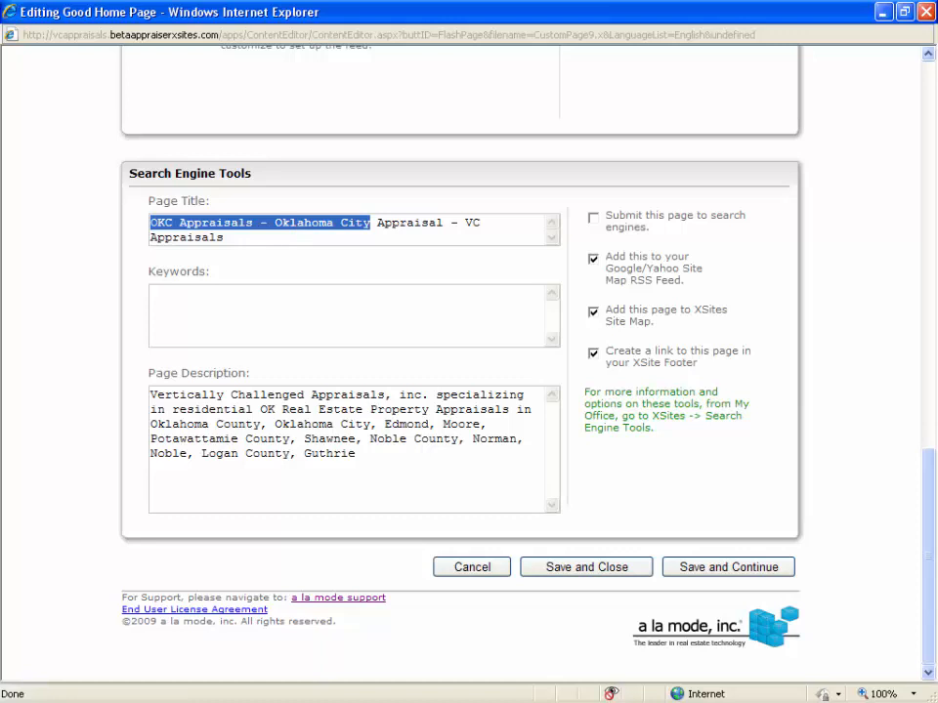
pyautogui.hotkey('alt', 'Tab')
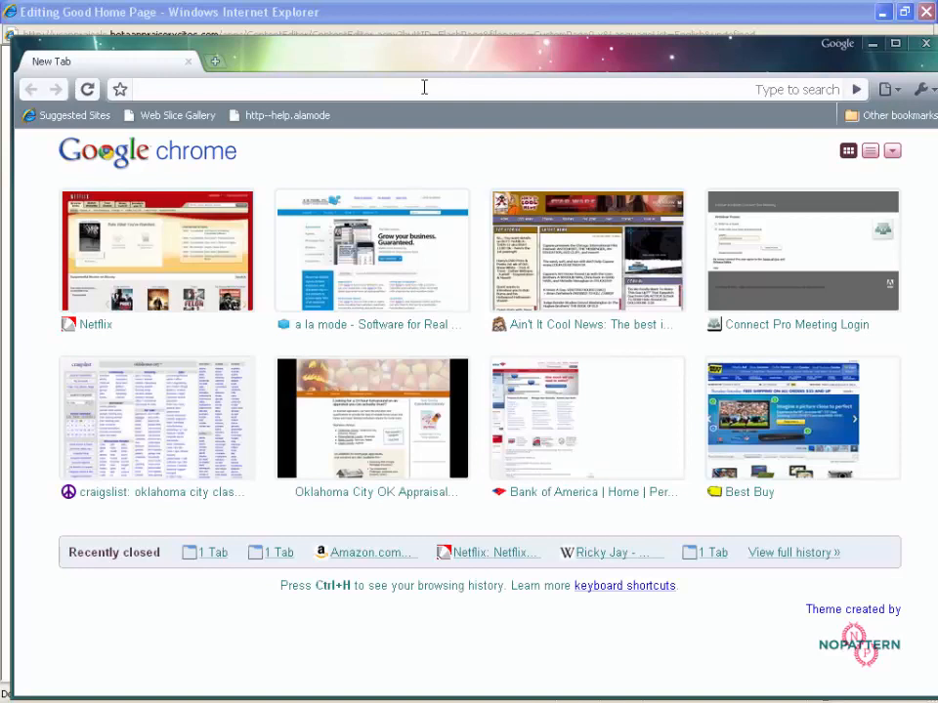
pyautogui.write('okc appraisals')
pyautogui.press('Return')
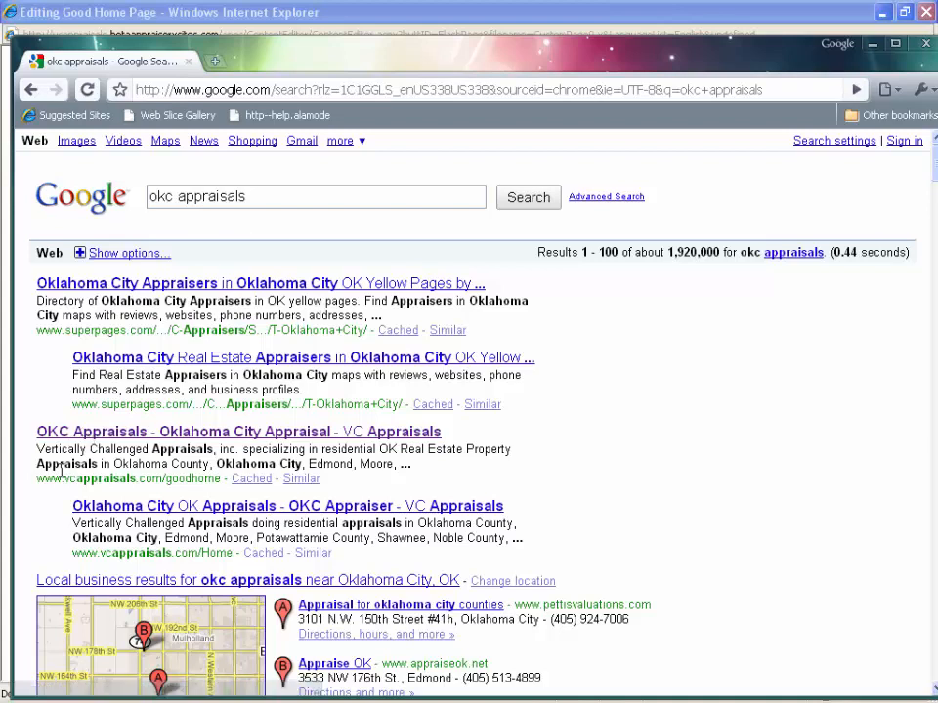
pyautogui.moveTo(37, 479); pyautogui.dragTo(222, 478)
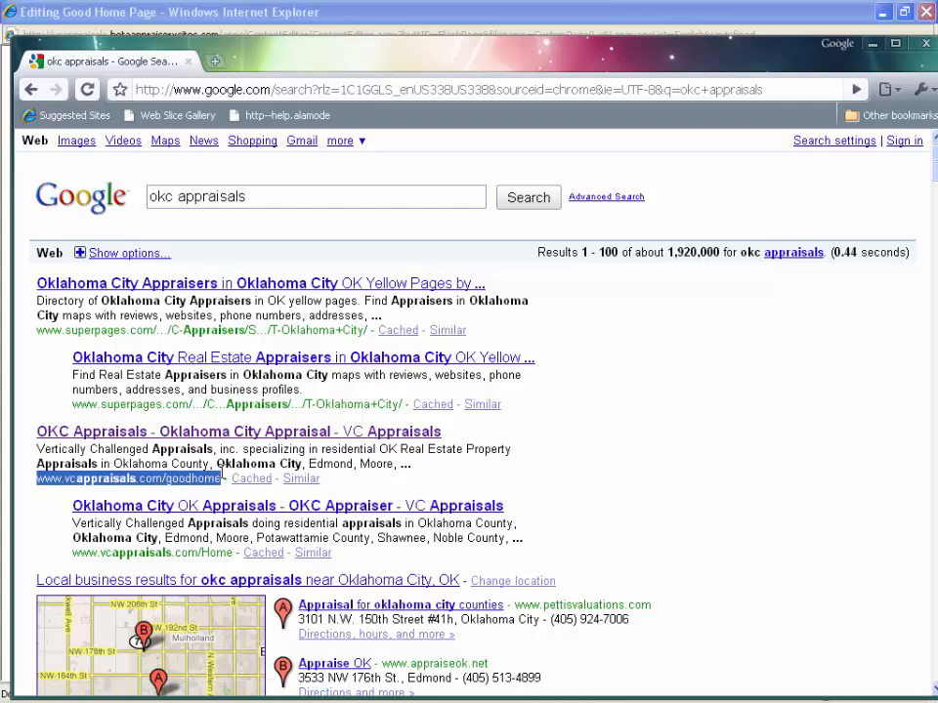
pyautogui.click(149, 479)
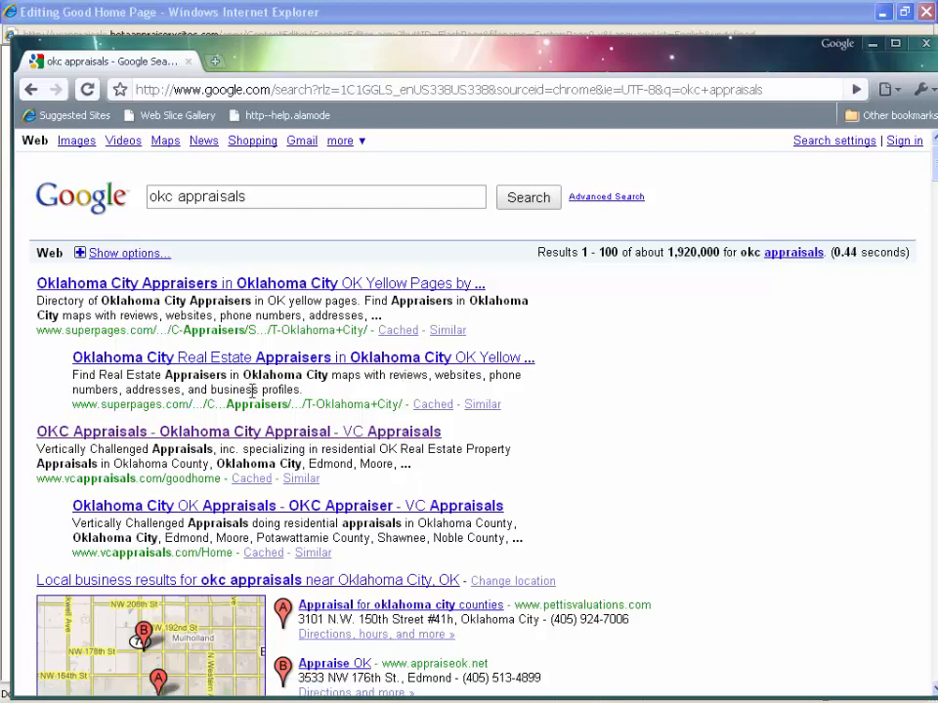
pyautogui.click(264, 17)
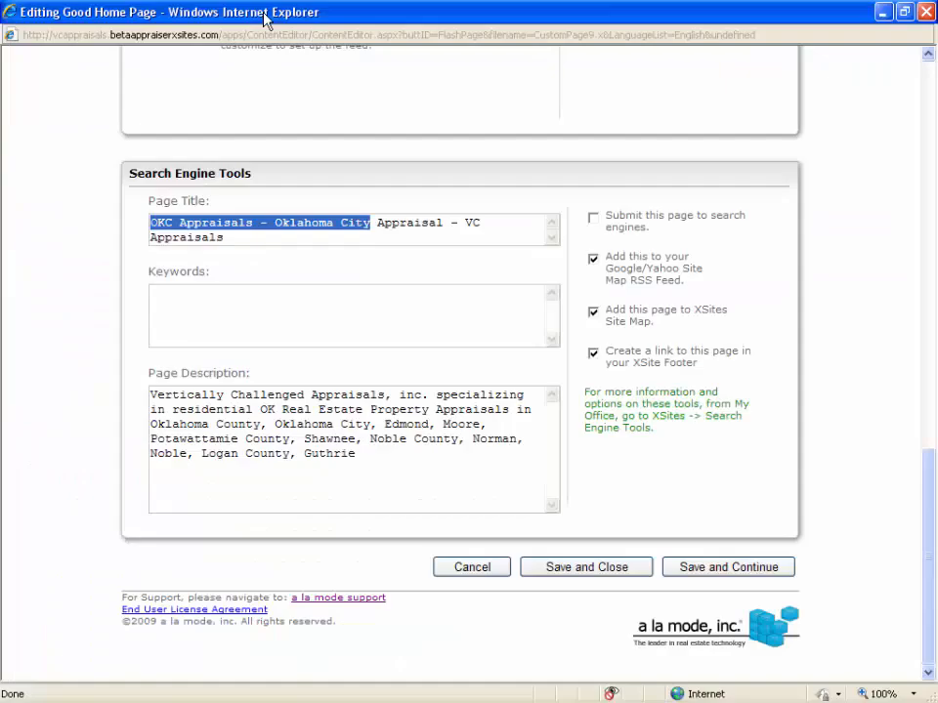
# Examine the page title's keyword phrases, company name and dash separators in the Search Engine Tools section.
pyautogui.click(268, 242)
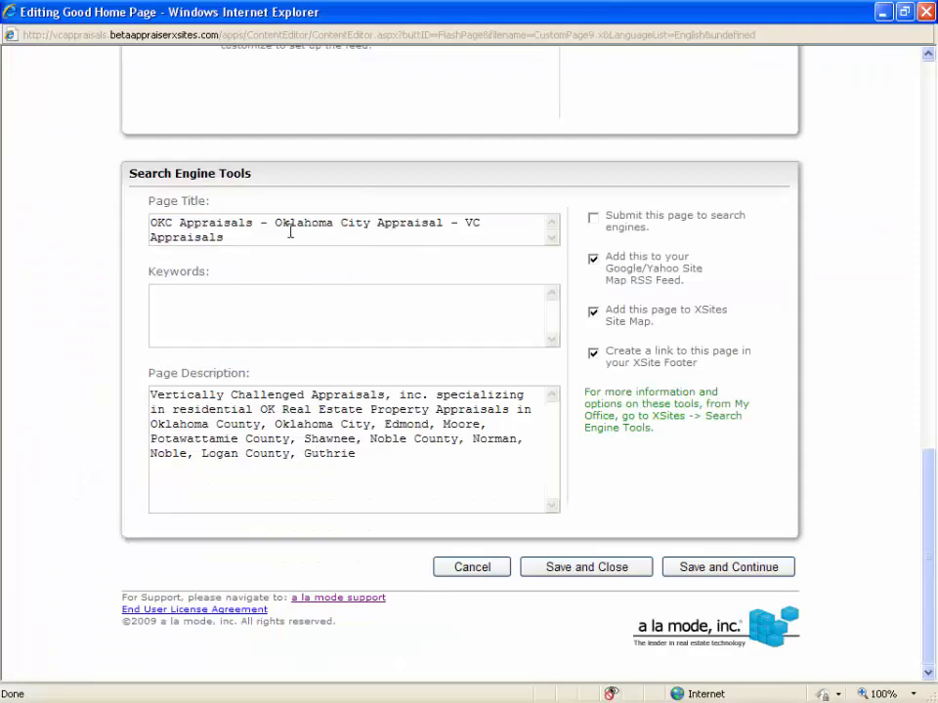
pyautogui.moveTo(371, 223); pyautogui.dragTo(147, 217)
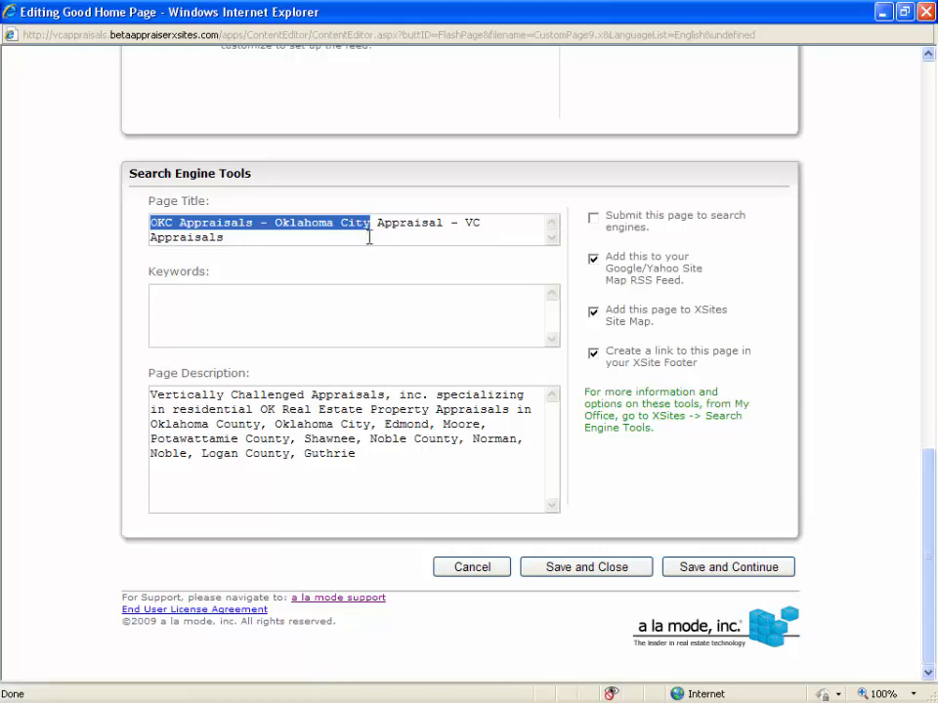
pyautogui.moveTo(465, 223); pyautogui.dragTo(471, 253)
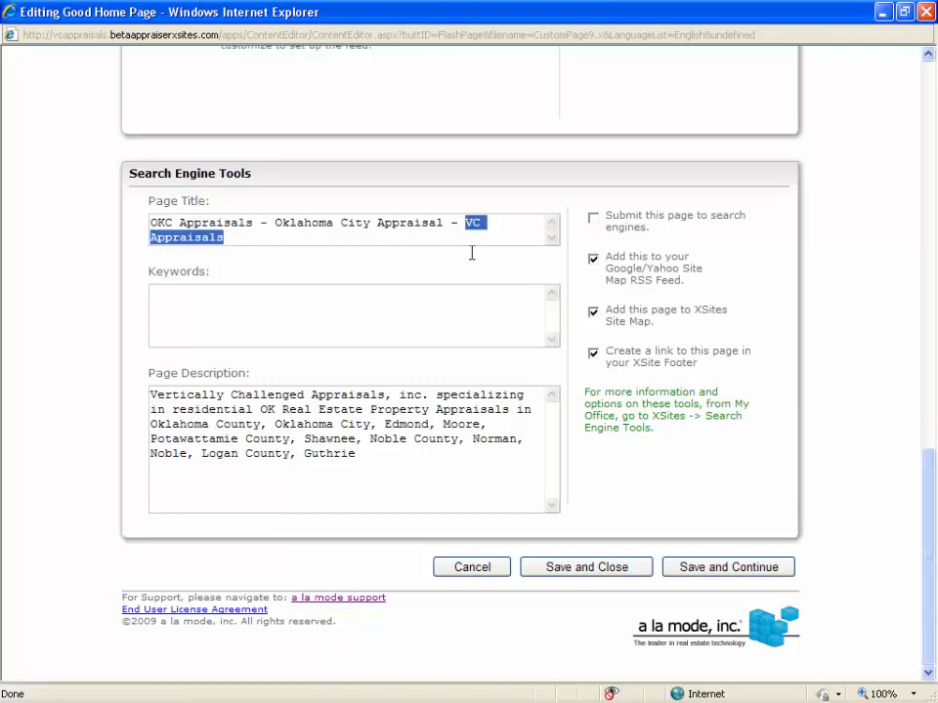
pyautogui.moveTo(370, 219); pyautogui.dragTo(275, 219)
pyautogui.keyDown('shift'); pyautogui.click(151, 223); pyautogui.keyUp('shift')
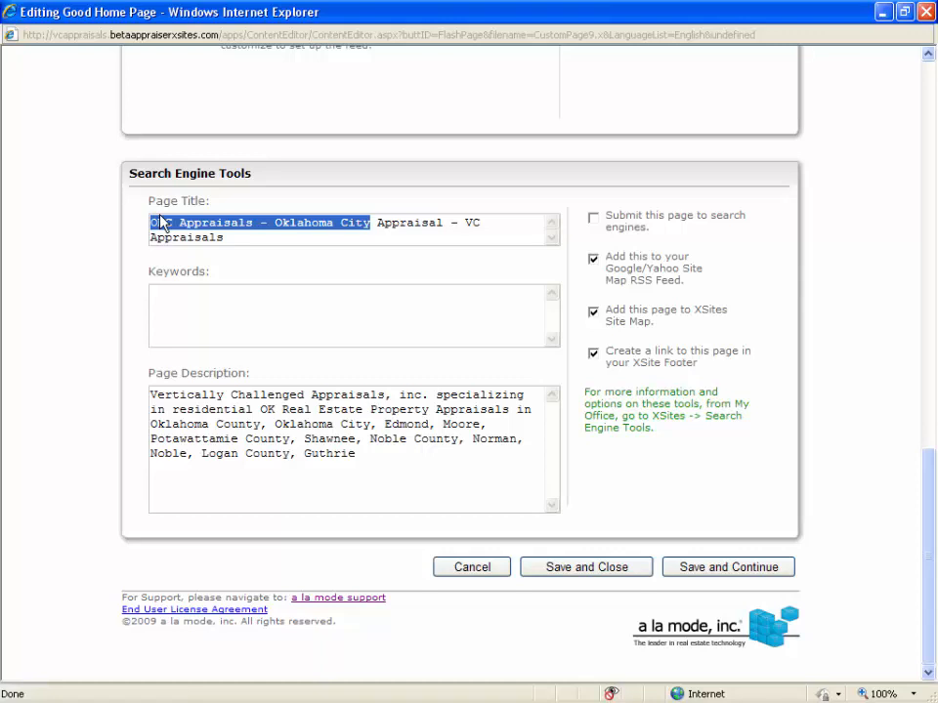
pyautogui.click(289, 242)
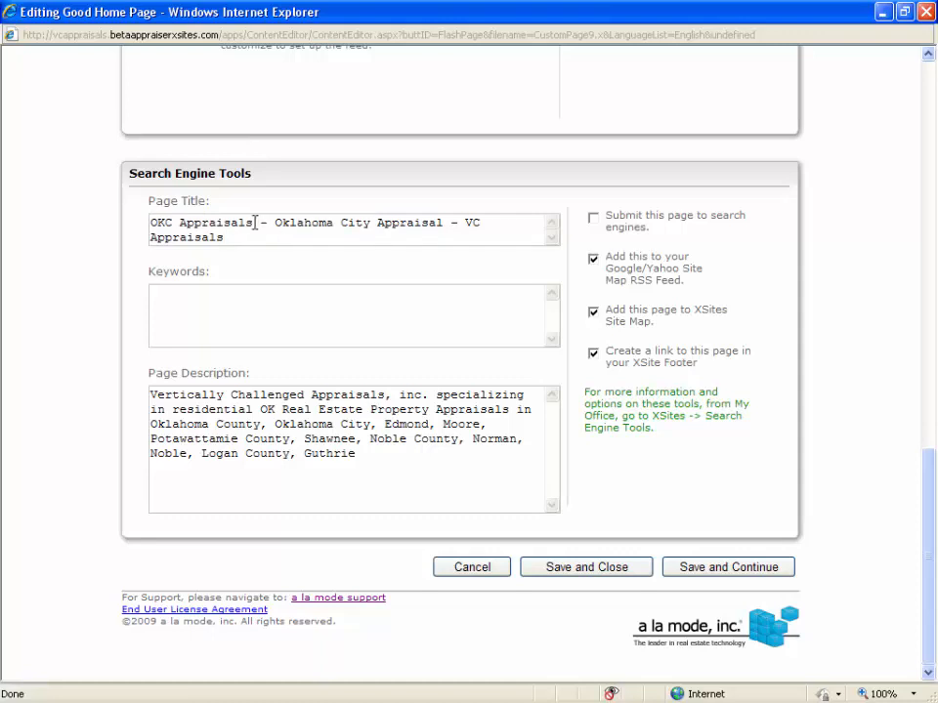
pyautogui.moveTo(253, 223); pyautogui.dragTo(275, 223)
pyautogui.moveTo(443, 223); pyautogui.dragTo(465, 223)
pyautogui.click(306, 238)
pyautogui.click(386, 487)
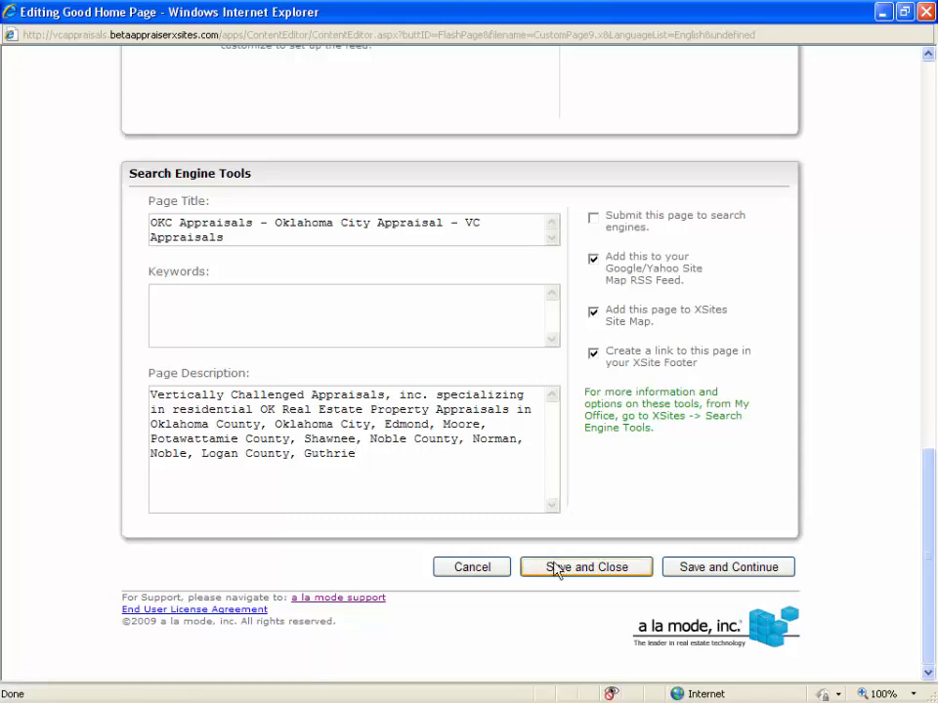
pyautogui.hotkey('alt', 'Tab')
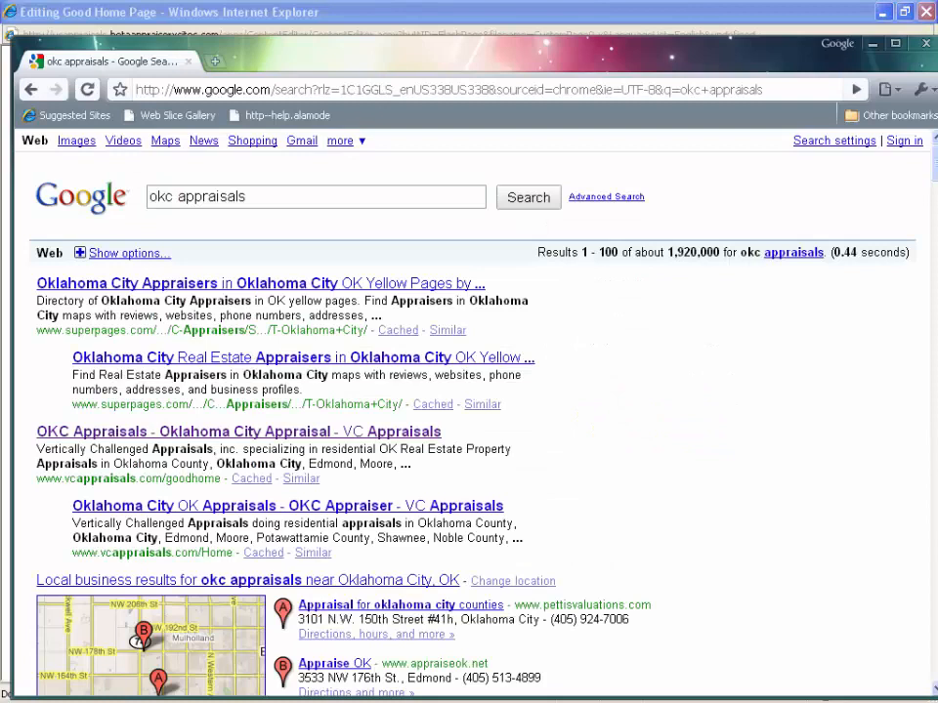
pyautogui.moveTo(411, 464); pyautogui.dragTo(31, 451)
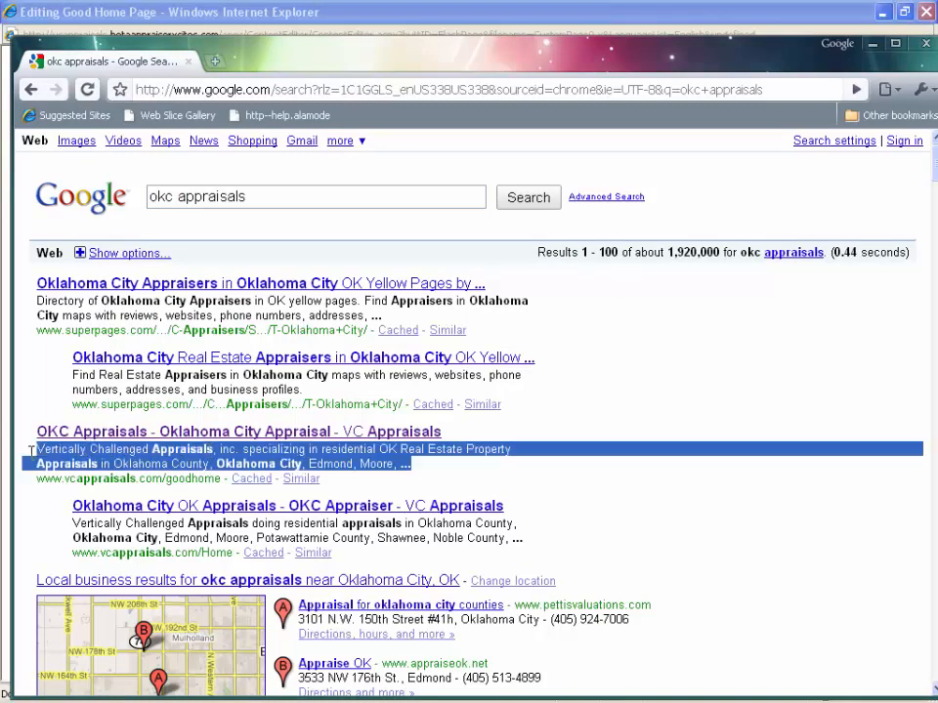
pyautogui.click(35, 451)
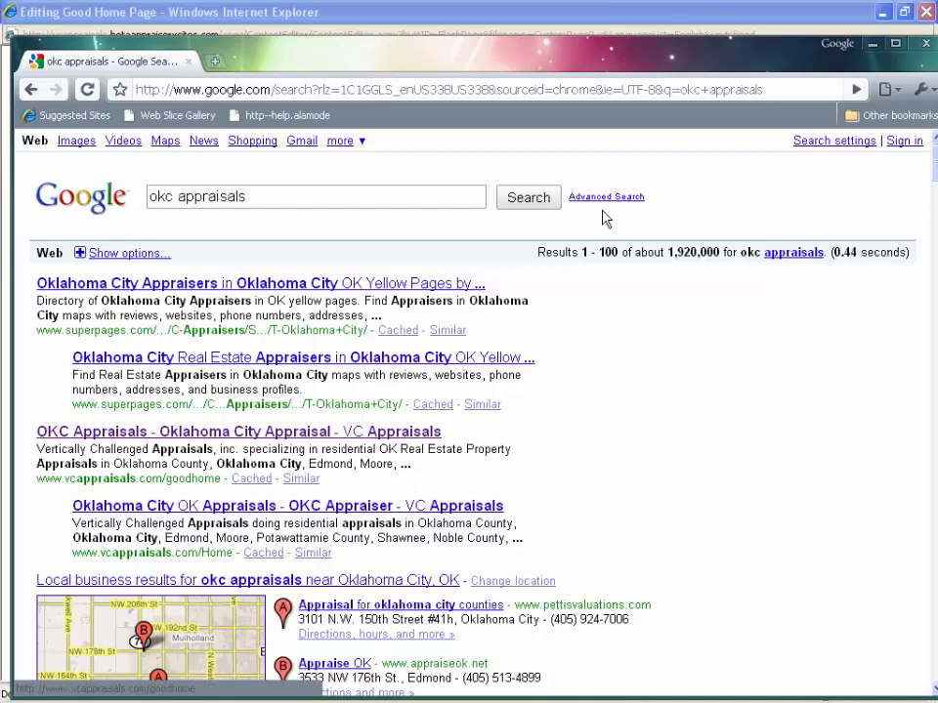
pyautogui.click(418, 16)
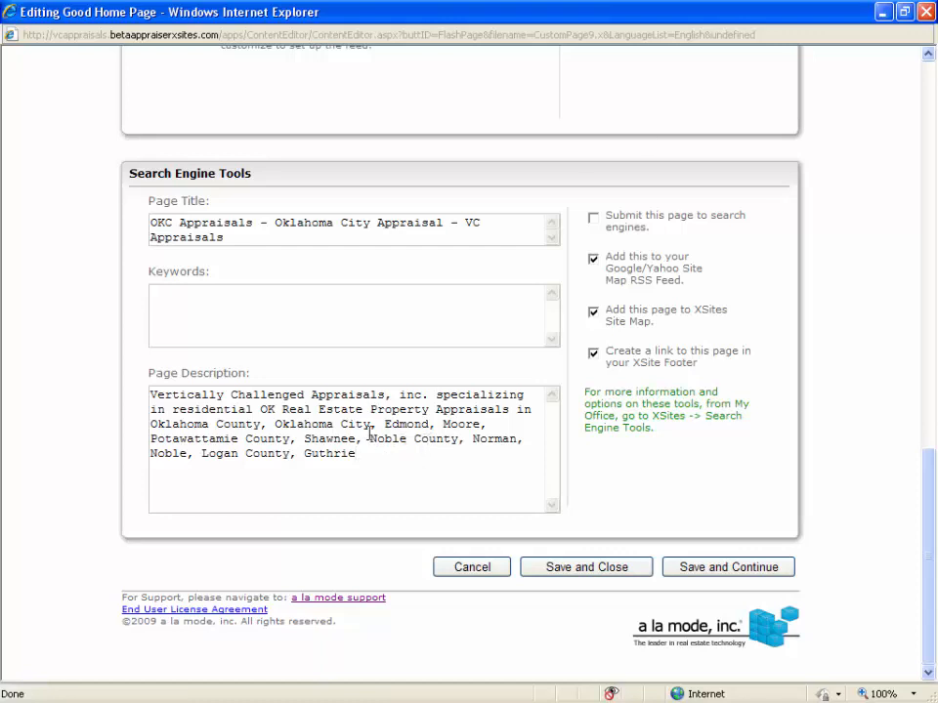
# Examine the county names in the page description and the option to submit this page to search engines.
pyautogui.moveTo(371, 438); pyautogui.dragTo(435, 438)
pyautogui.moveTo(202, 455); pyautogui.dragTo(290, 455)
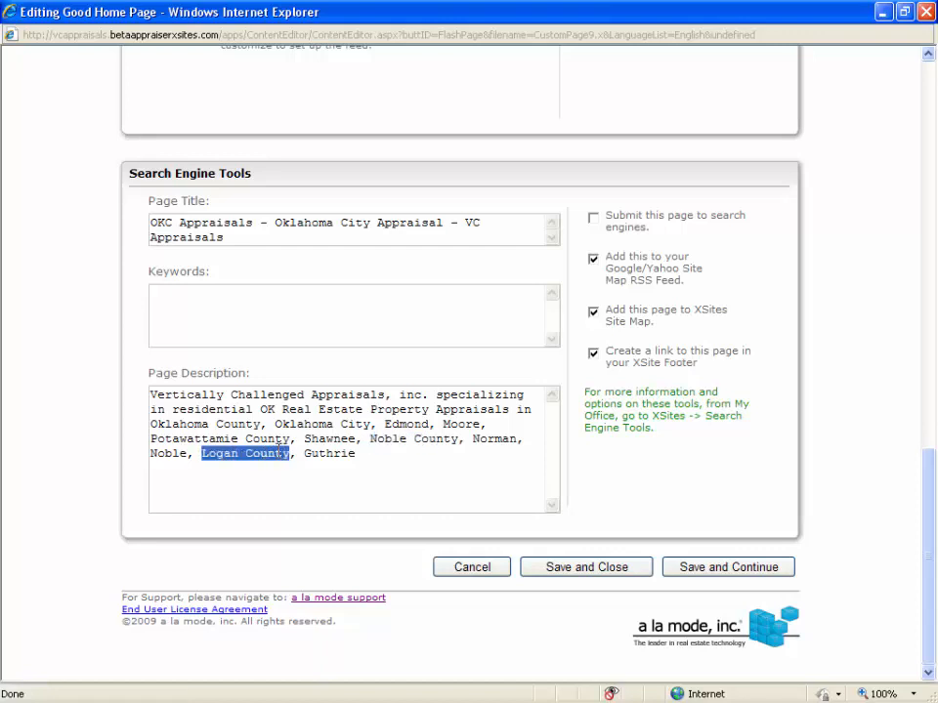
pyautogui.click(392, 487)
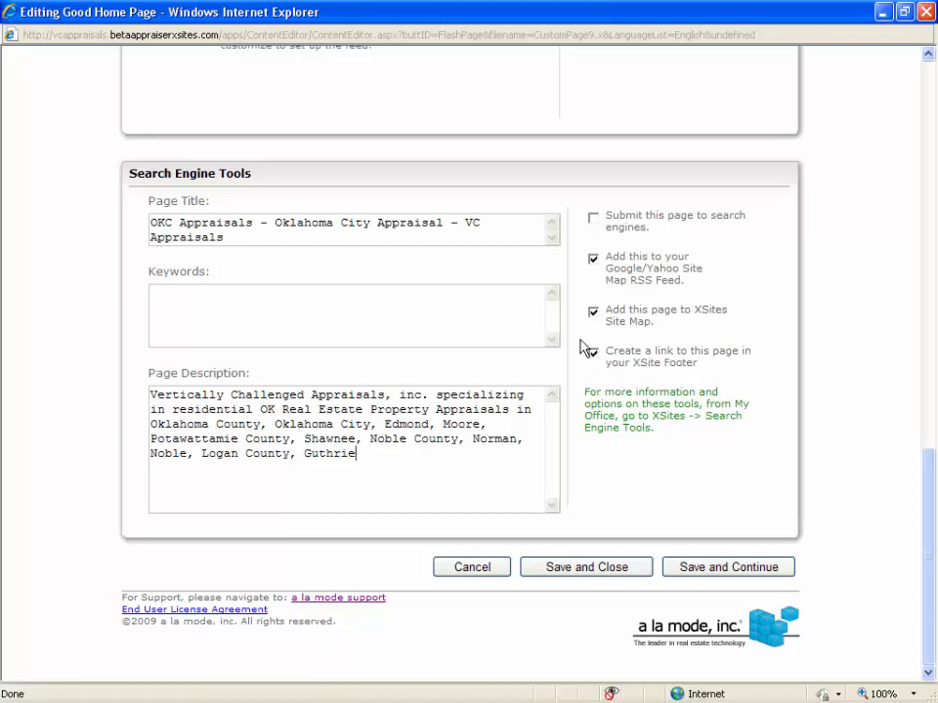
pyautogui.click(598, 224)
pyautogui.click(597, 223)
# Go back to the page content and examine the weekly coupon e-mail line above the welcome paragraph.
pyautogui.scroll(5, 842, 590)
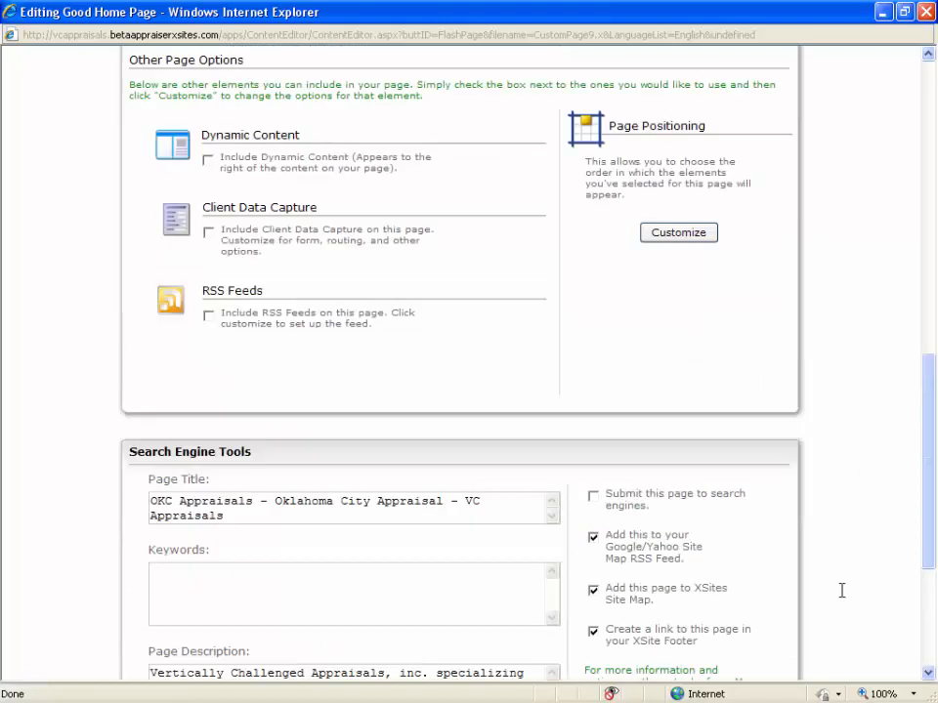
pyautogui.scroll(4, 841, 590)
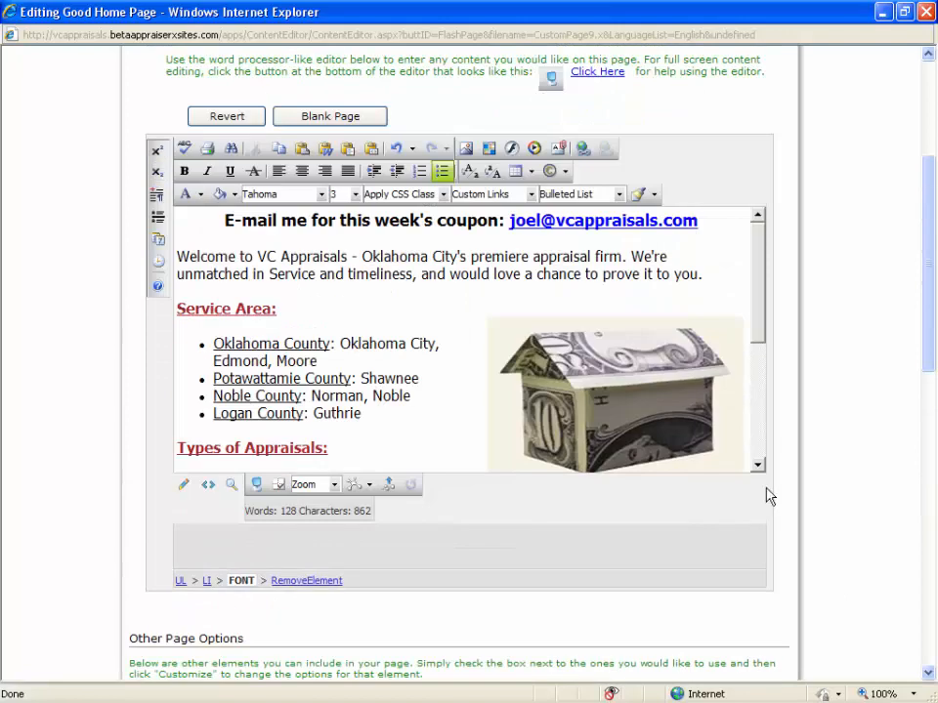
pyautogui.moveTo(225, 221); pyautogui.dragTo(697, 221)
pyautogui.click(664, 256)
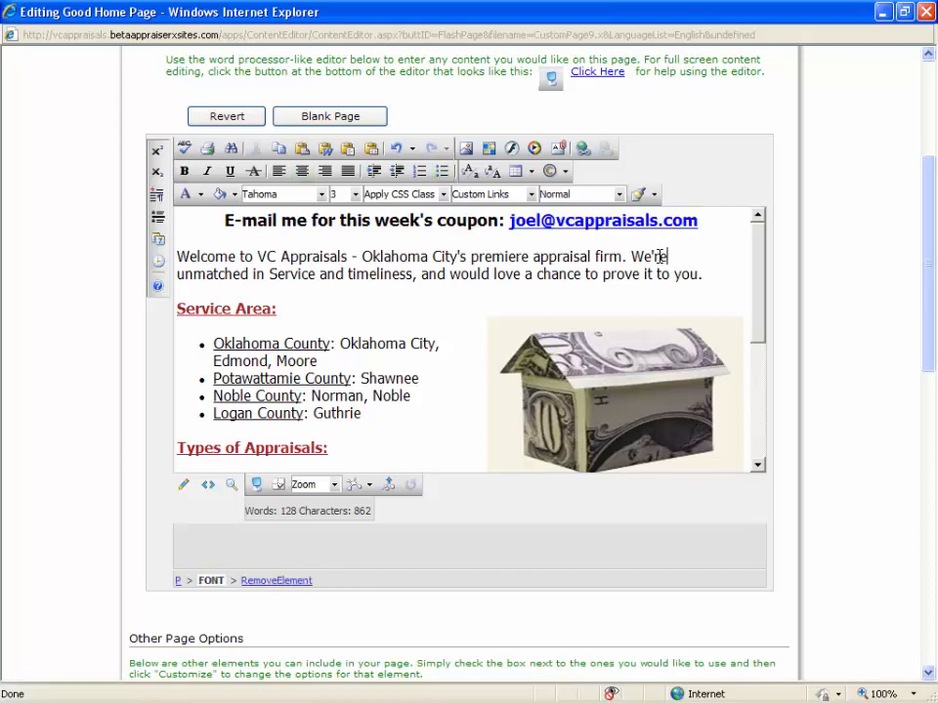
pyautogui.click(721, 223)
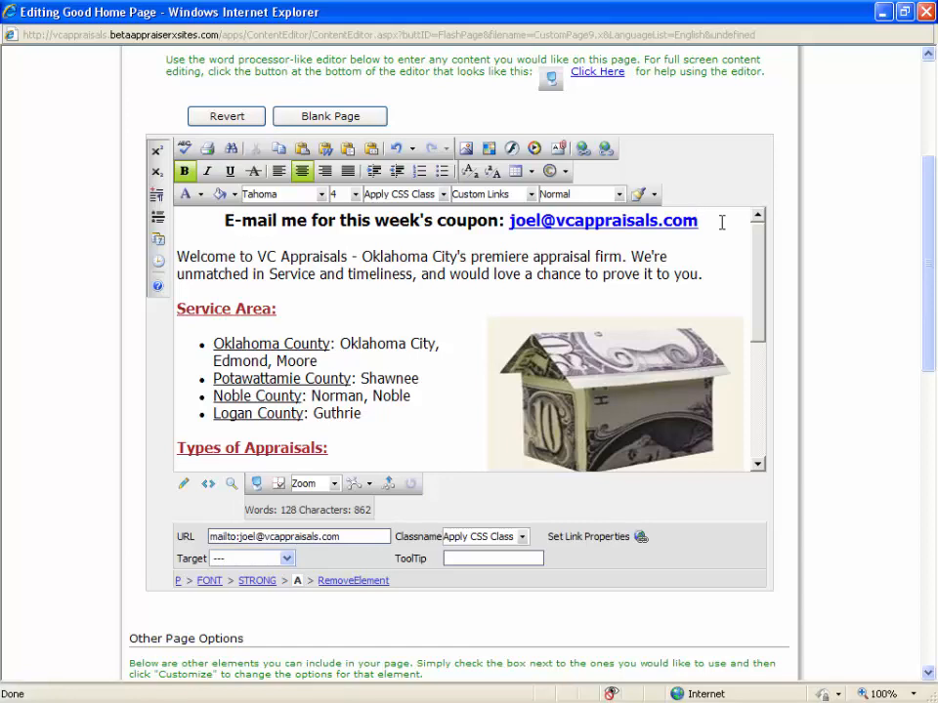
# Look over the welcome text and money-house image, and save and close the Good Home Page.
pyautogui.press('Down')
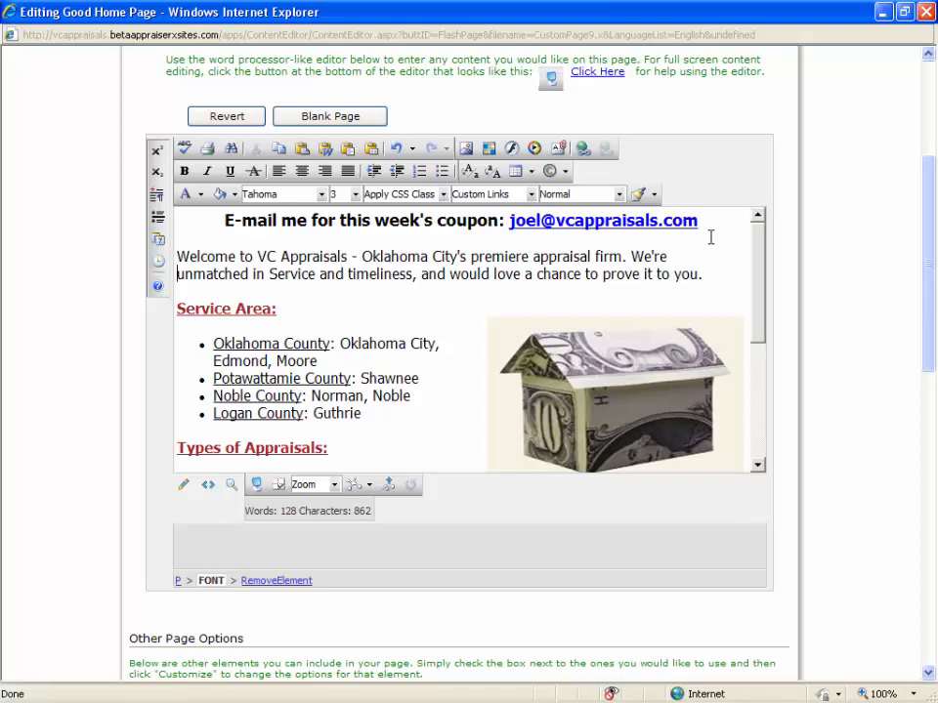
pyautogui.click(885, 435)
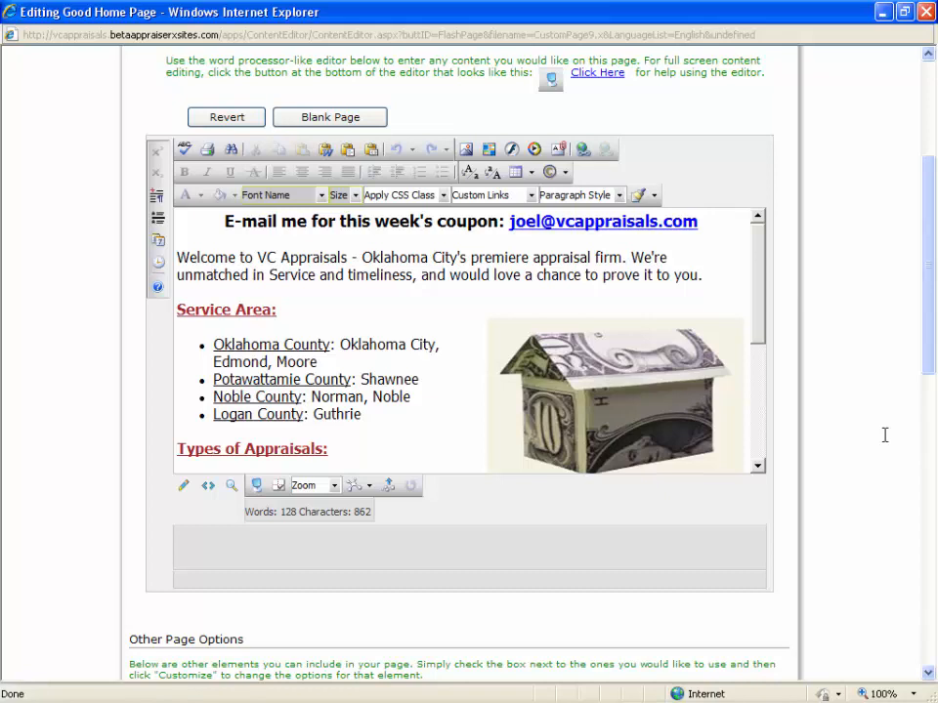
pyautogui.click(675, 352)
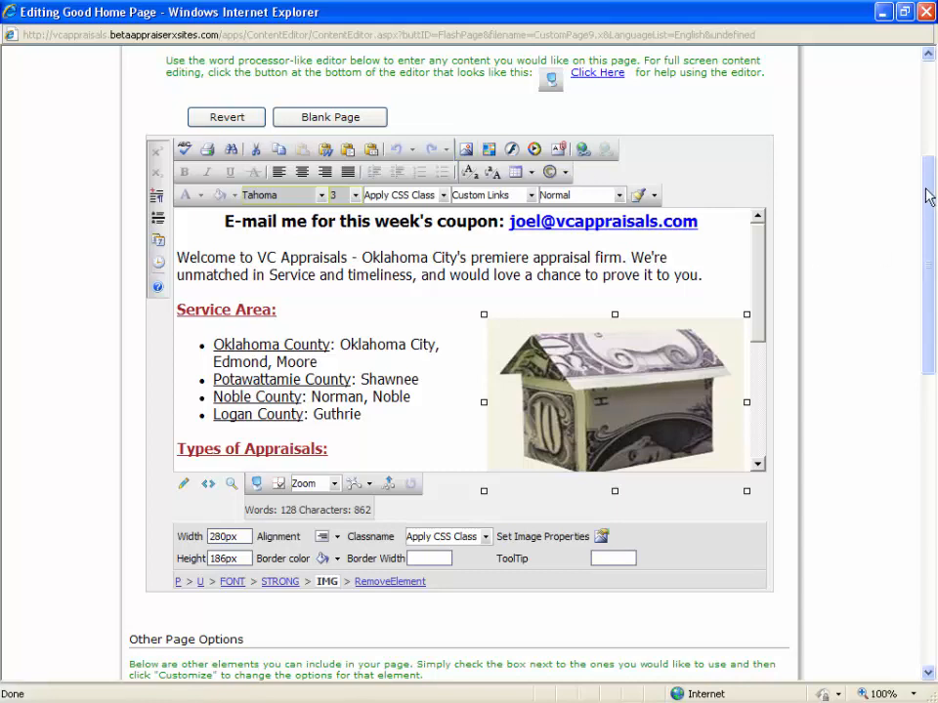
pyautogui.moveTo(929, 180); pyautogui.dragTo(929, 517)
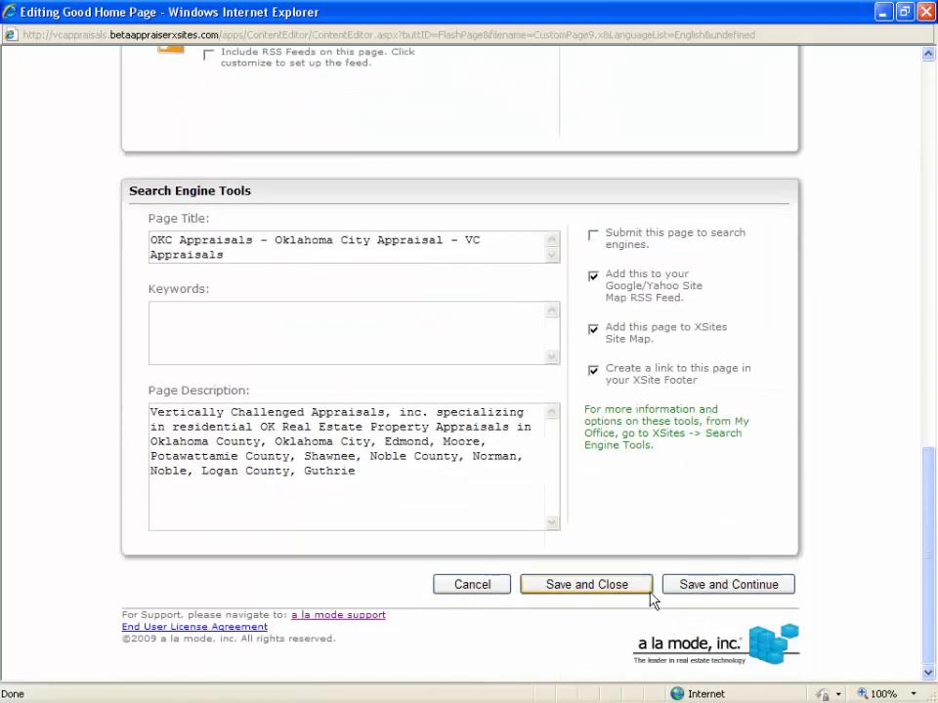
pyautogui.click(587, 585)
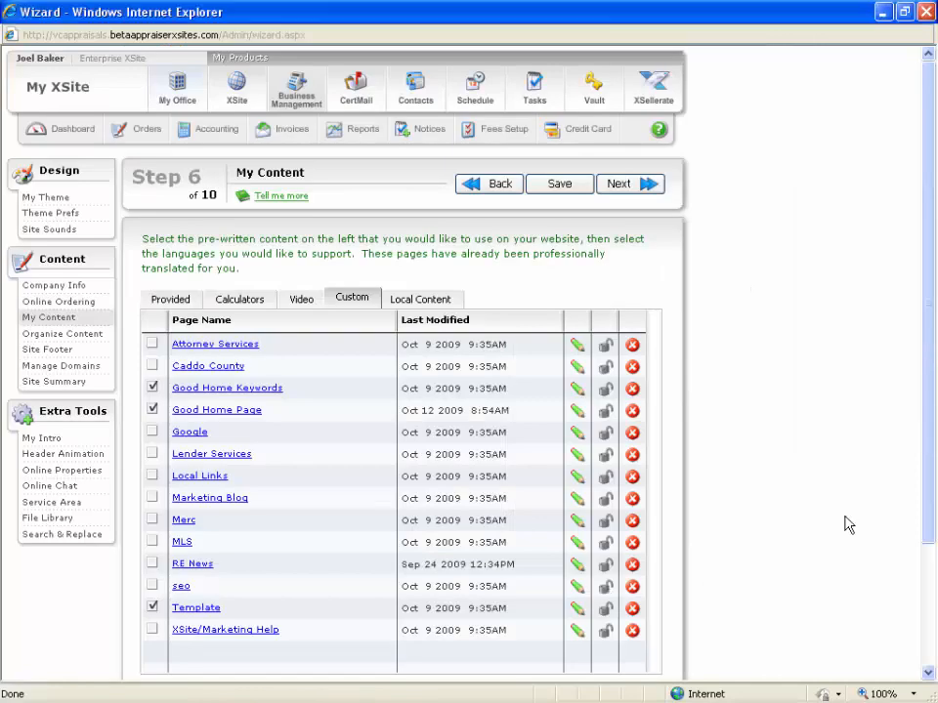
# In Theme Prefs, include a personal photo using cheney.bmp from the file library, and save the theme preferences.
pyautogui.click(83, 217)
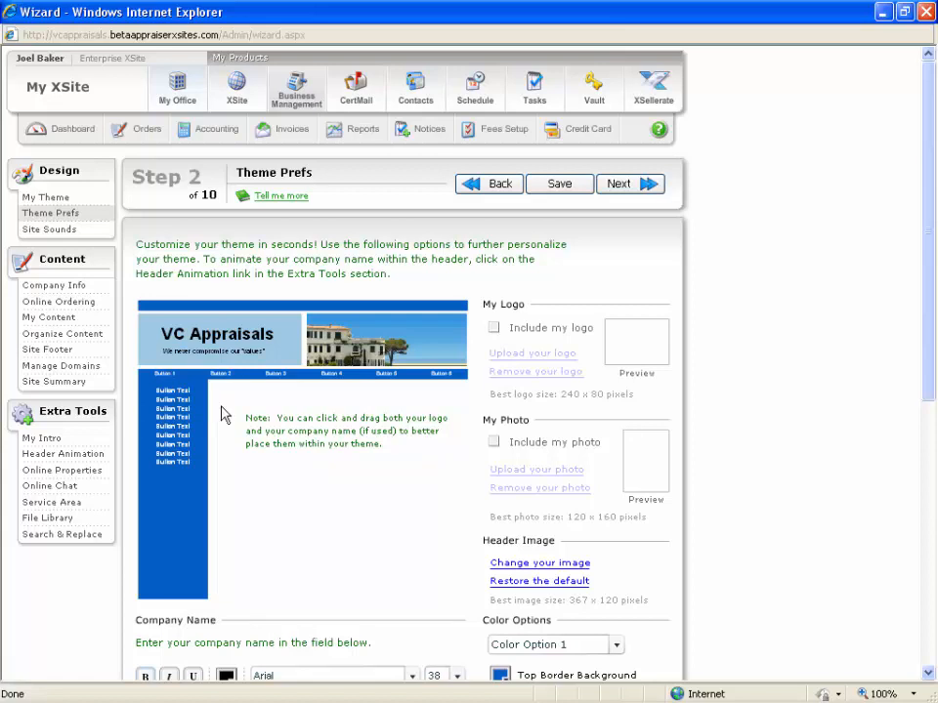
pyautogui.click(495, 443)
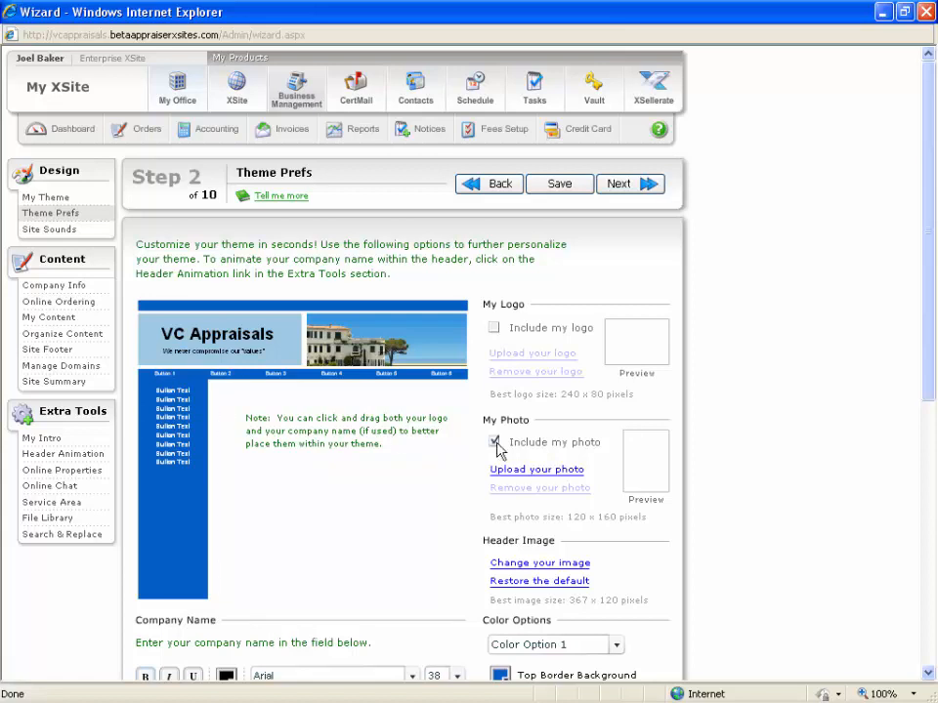
pyautogui.click(548, 473)
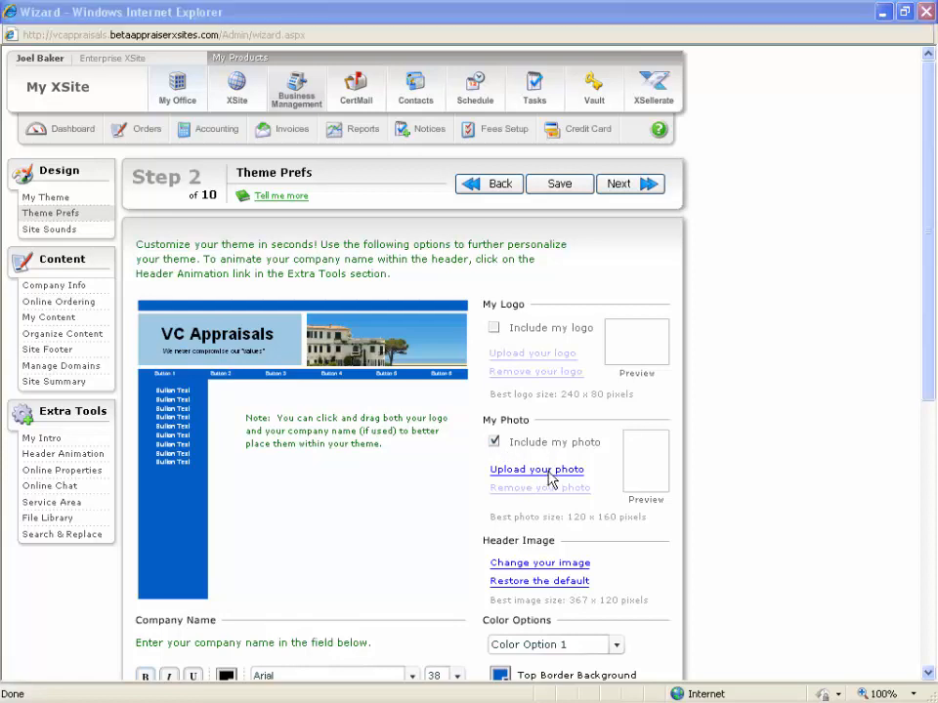
pyautogui.moveTo(245, 156); pyautogui.dragTo(465, 205)
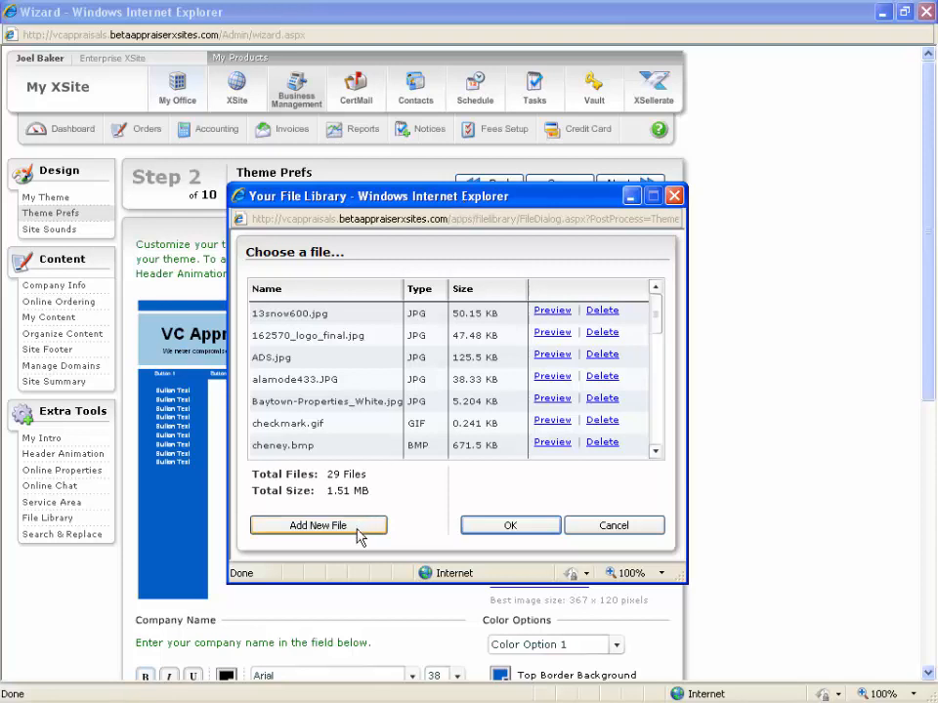
pyautogui.click(322, 452)
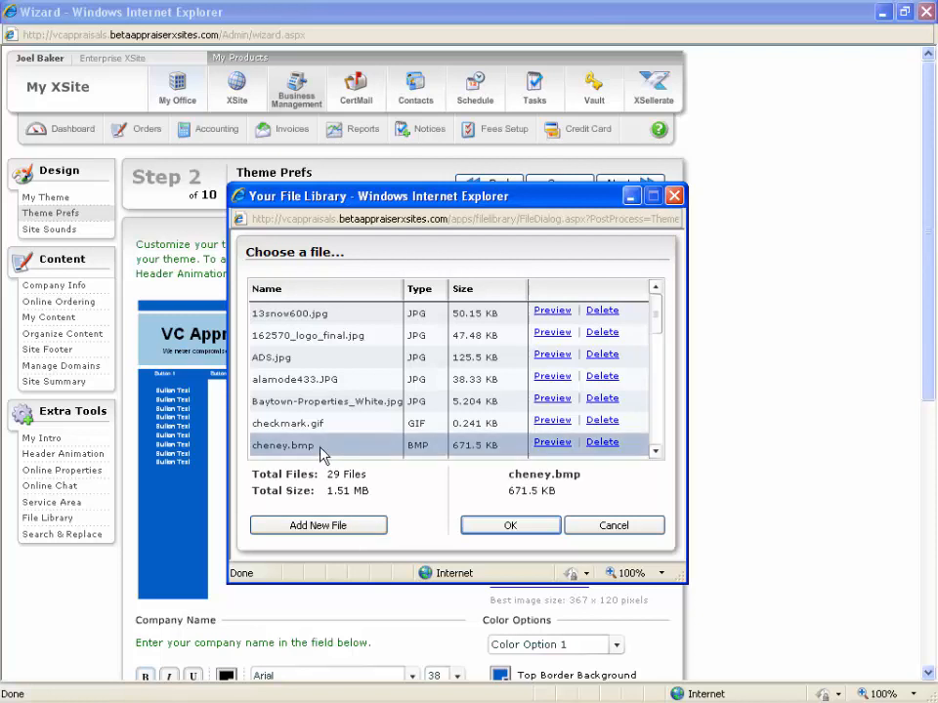
pyautogui.click(509, 526)
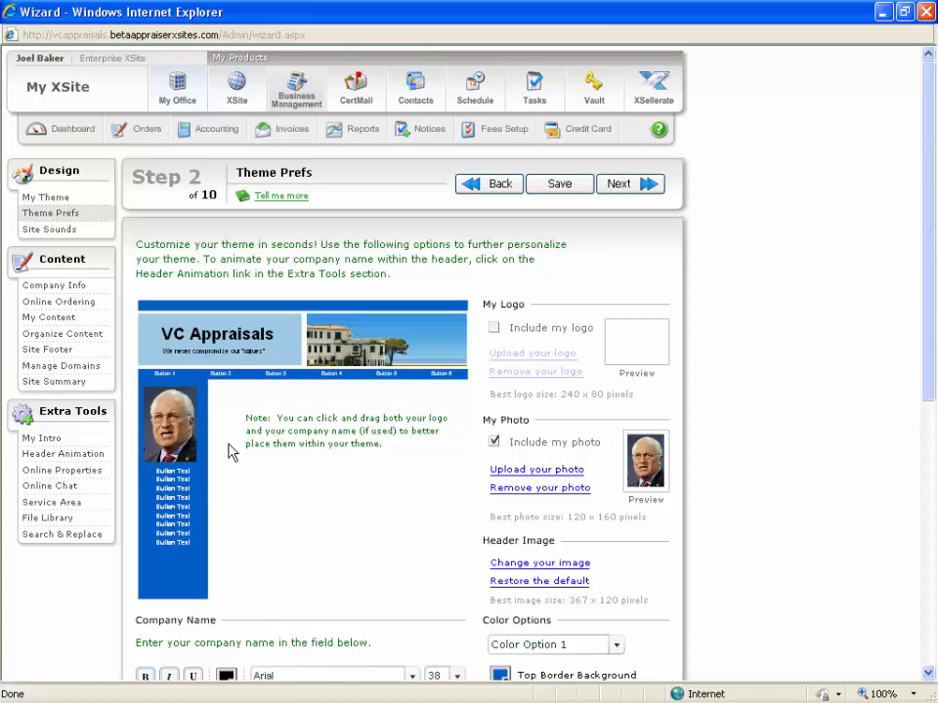
pyautogui.click(561, 186)
# Go to User Management and examine the admin account's login e-mail name and its vcappraisals.com domain.
pyautogui.click(167, 106)
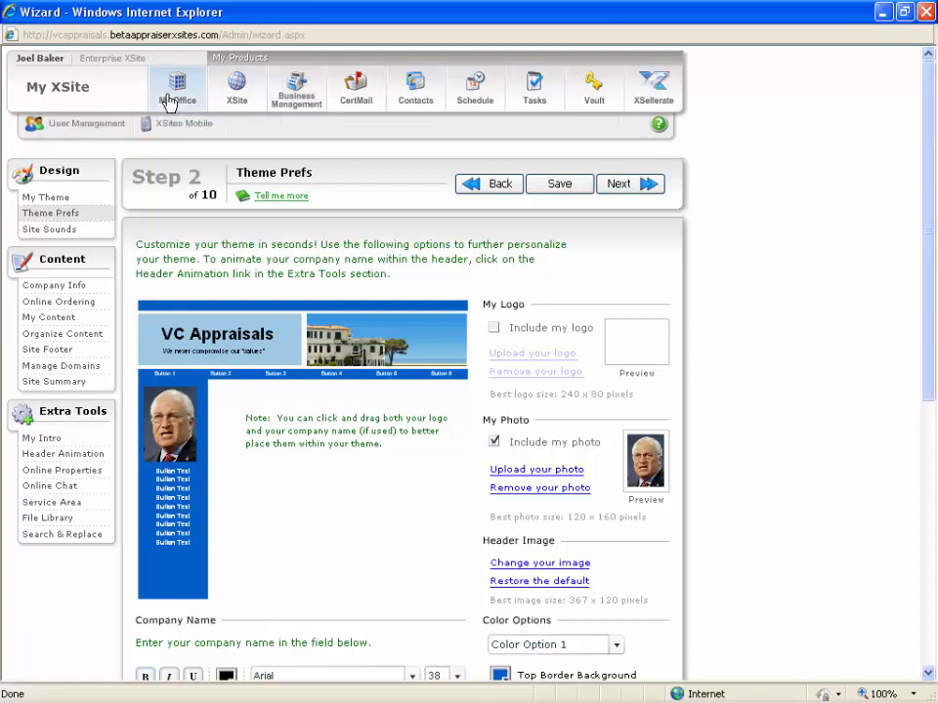
pyautogui.click(76, 138)
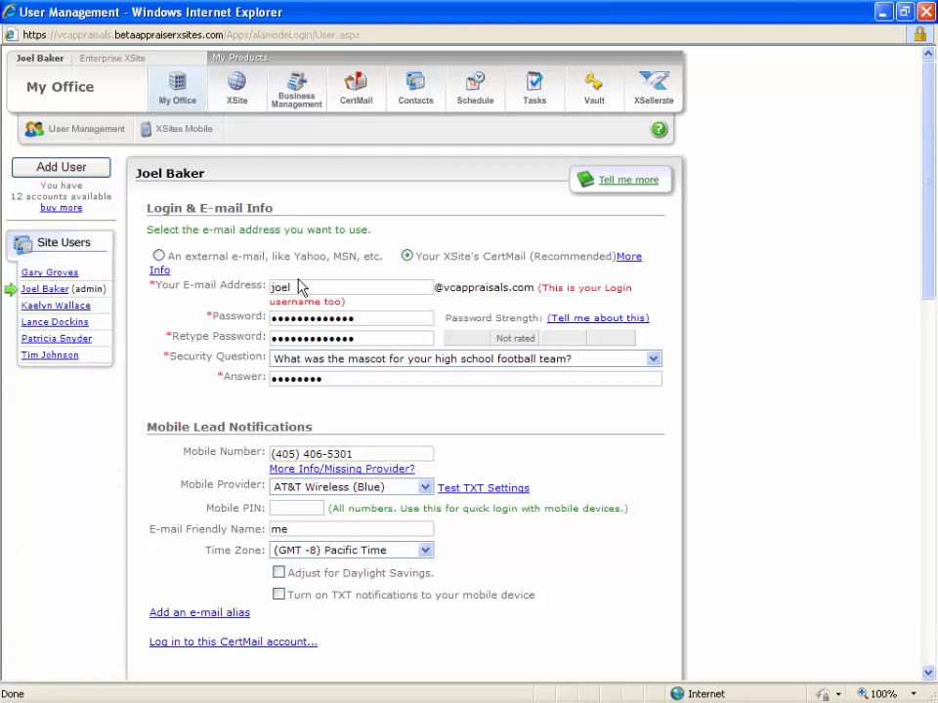
pyautogui.moveTo(299, 287); pyautogui.dragTo(268, 287)
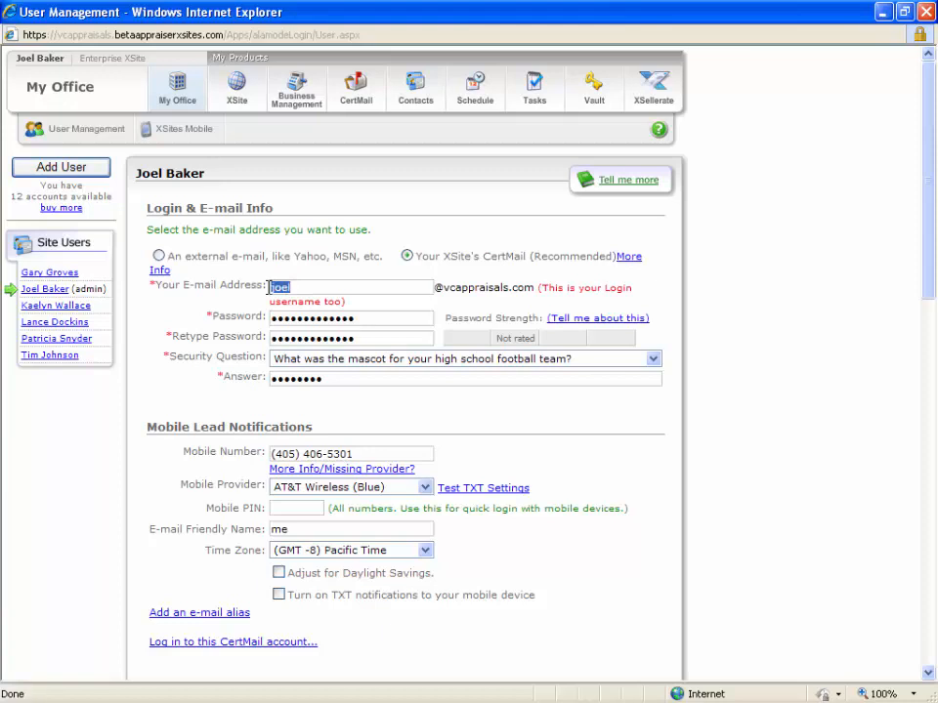
pyautogui.click(418, 264)
pyautogui.moveTo(299, 288); pyautogui.dragTo(264, 288)
pyautogui.click(432, 284)
pyautogui.moveTo(446, 288); pyautogui.dragTo(524, 285)
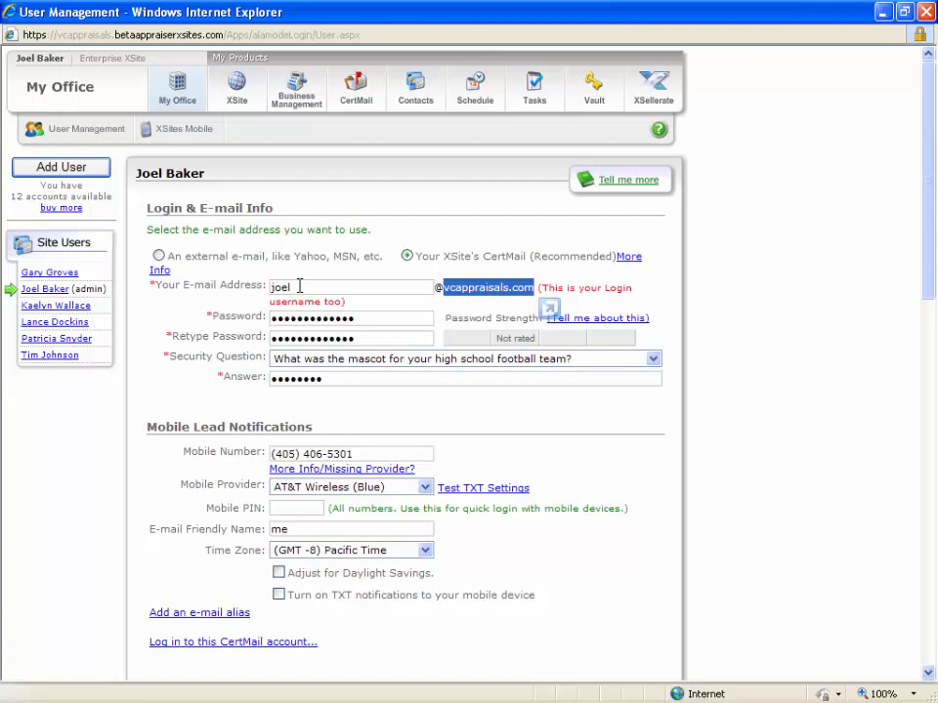
pyautogui.moveTo(299, 287); pyautogui.dragTo(268, 286)
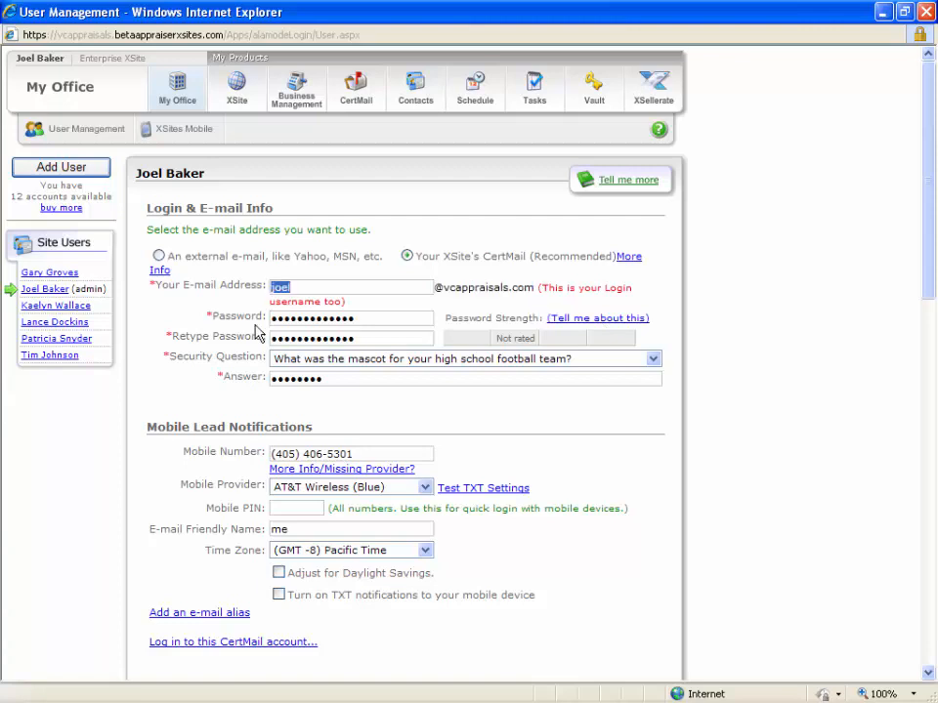
pyautogui.click(303, 288)
# Switch the account to an external e-mail and enter a Yahoo address as the login e-mail.
pyautogui.click(302, 258)
pyautogui.moveTo(399, 287); pyautogui.dragTo(257, 286)
pyautogui.write('joel')
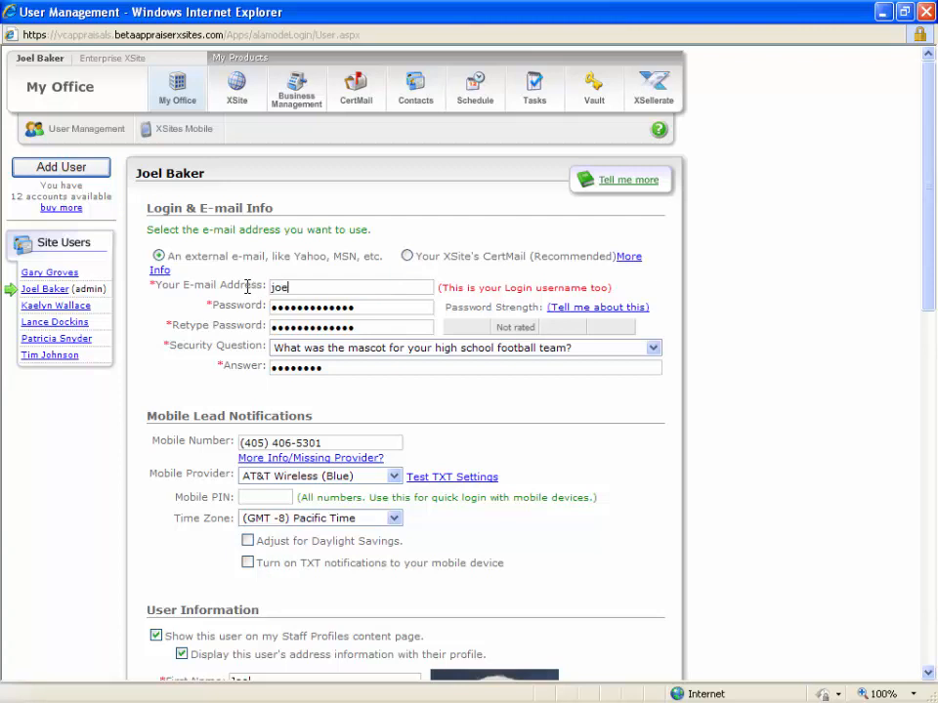
pyautogui.press('BackSpace')
pyautogui.press('BackSpace')
pyautogui.press('BackSpace')
pyautogui.press('BackSpace')
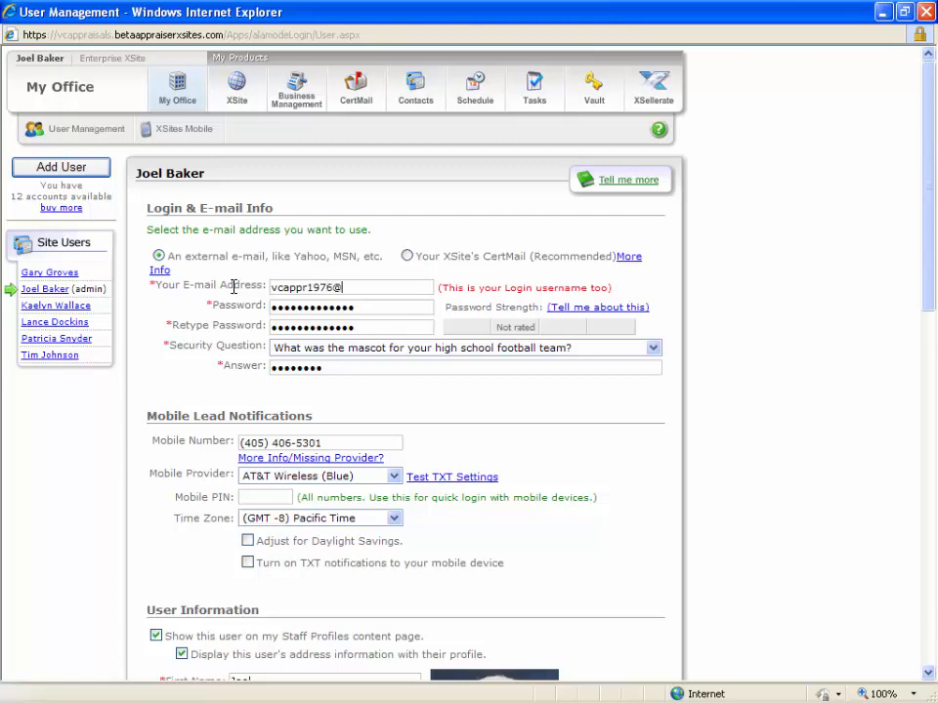
pyautogui.click(407, 256)
# Compare the editable CertMail user name with the fixed vcappraisals.com domain in the e-mail address.
pyautogui.moveTo(533, 288); pyautogui.dragTo(446, 289)
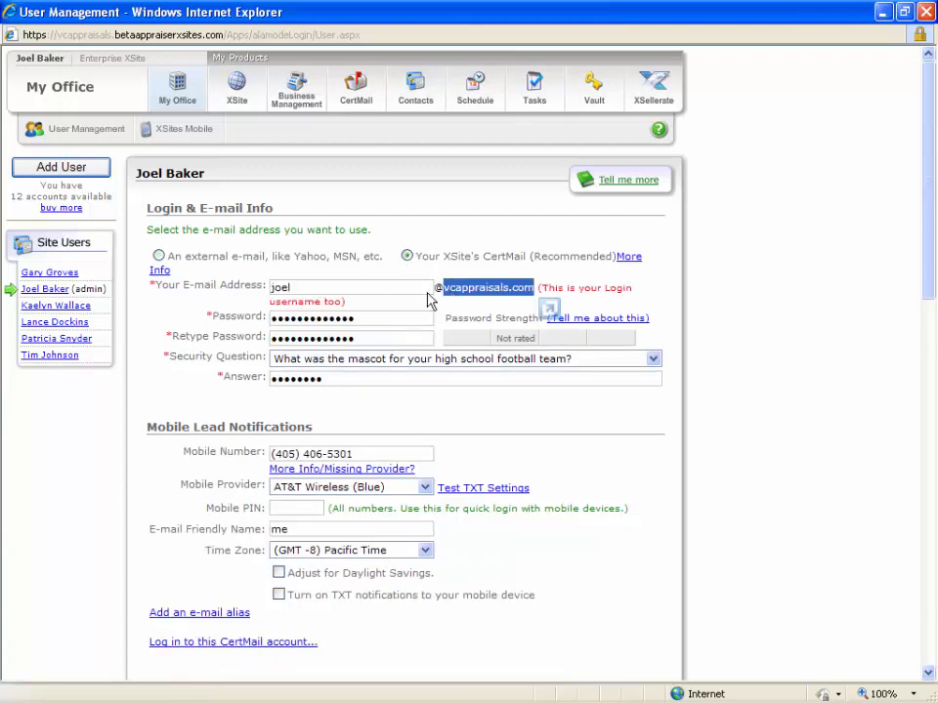
pyautogui.click(402, 291)
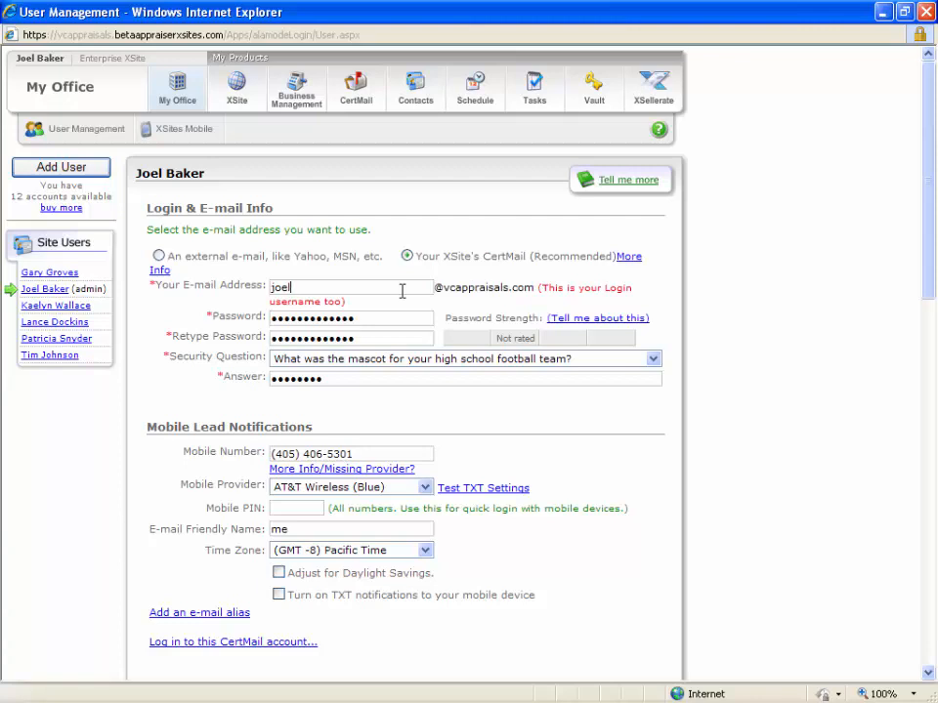
pyautogui.doubleClick(283, 287)
pyautogui.click(295, 286)
pyautogui.moveTo(442, 286); pyautogui.dragTo(534, 288)
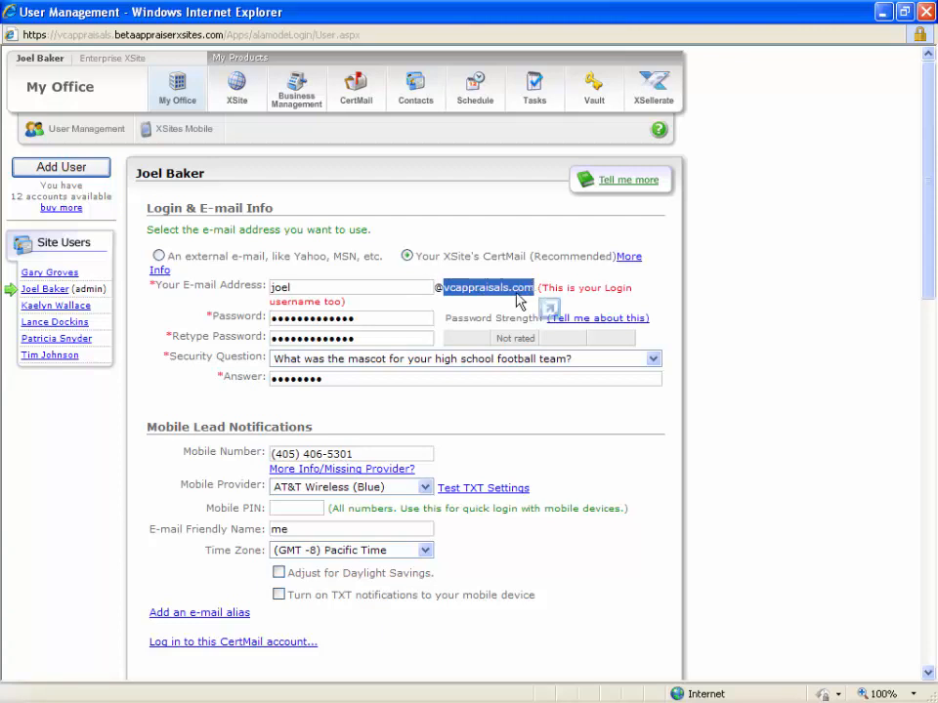
pyautogui.click(442, 289)
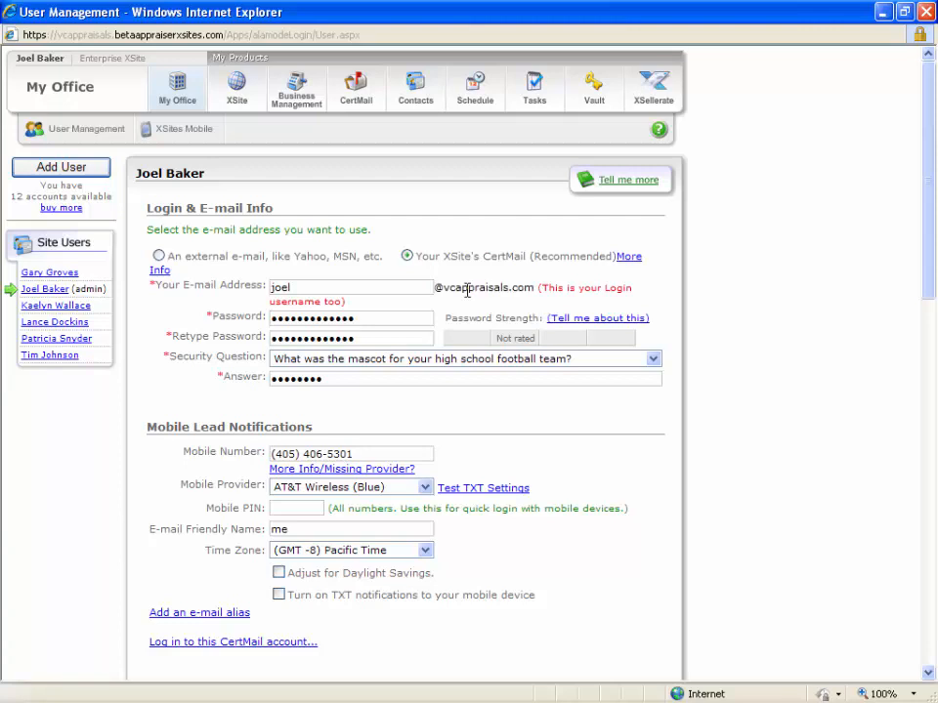
pyautogui.moveTo(441, 287); pyautogui.dragTo(536, 288)
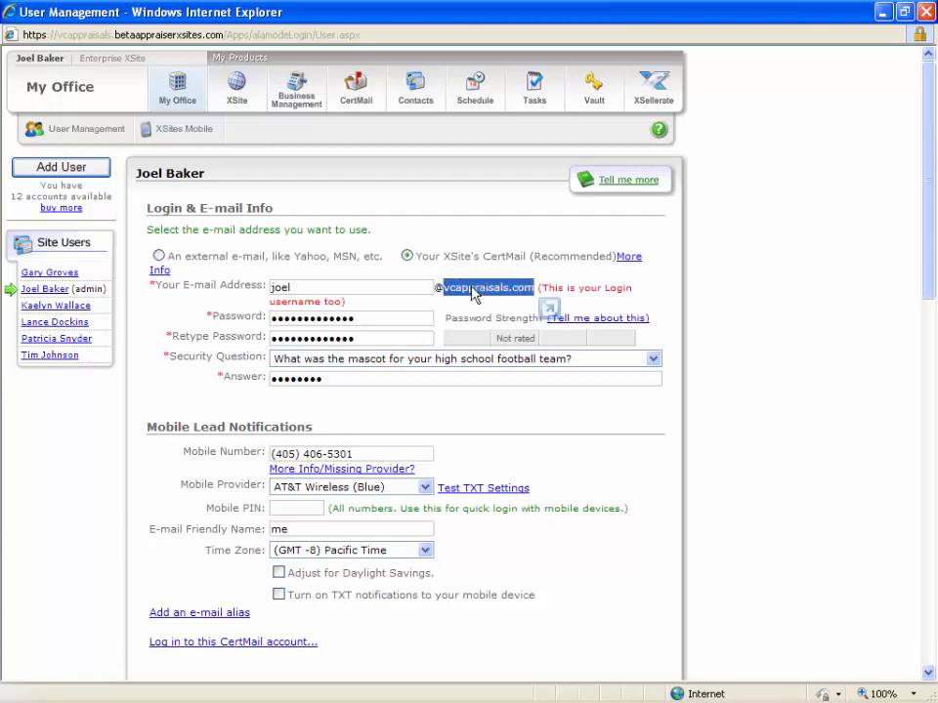
pyautogui.click(459, 289)
pyautogui.moveTo(441, 287); pyautogui.dragTo(534, 284)
pyautogui.click(439, 288)
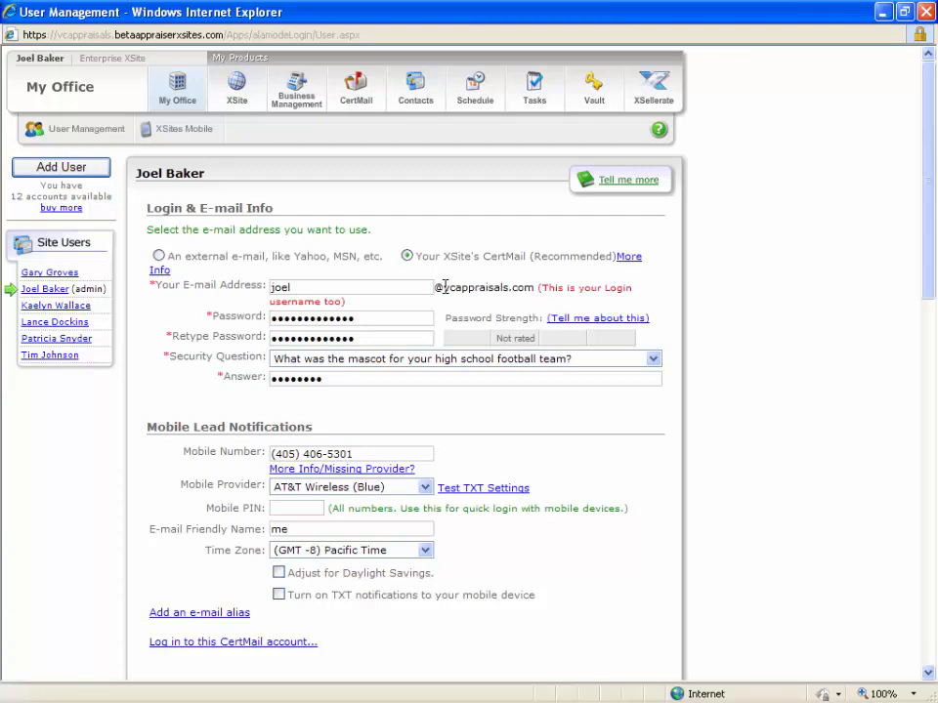
pyautogui.moveTo(445, 287); pyautogui.dragTo(534, 284)
pyautogui.click(416, 284)
pyautogui.doubleClick(305, 288)
# Examine the password, retype password and security question fields of the account.
pyautogui.moveTo(394, 319); pyautogui.dragTo(252, 318)
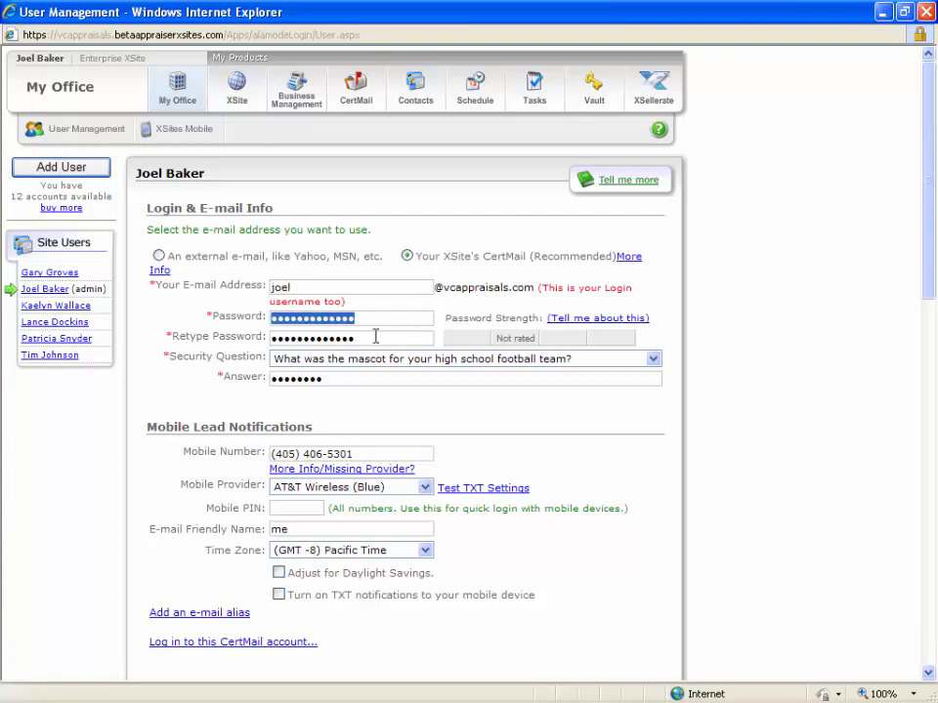
pyautogui.moveTo(357, 337); pyautogui.dragTo(248, 336)
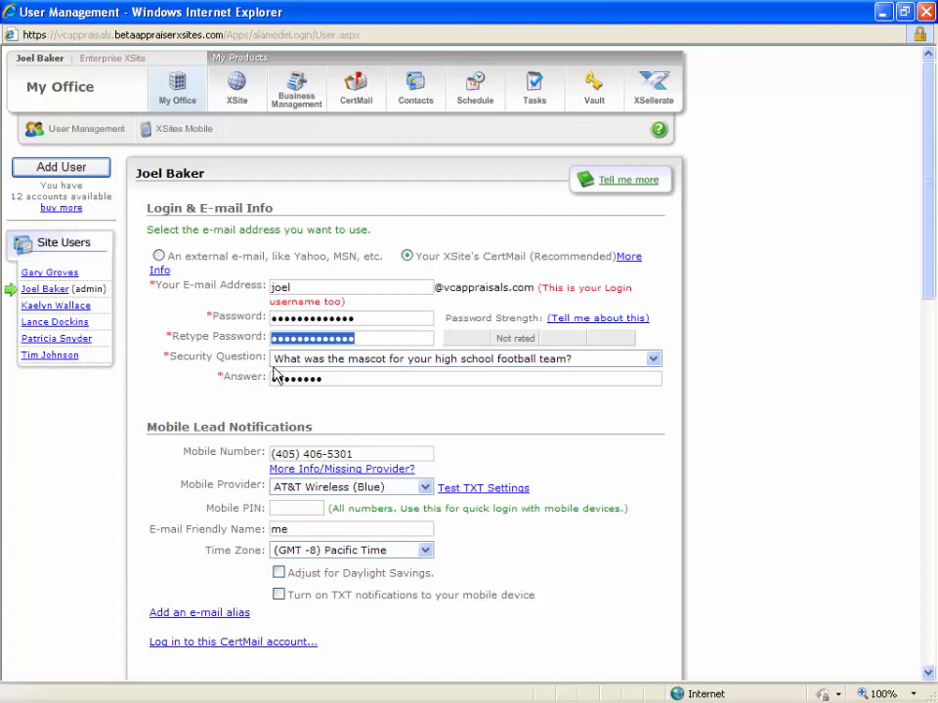
pyautogui.click(223, 359)
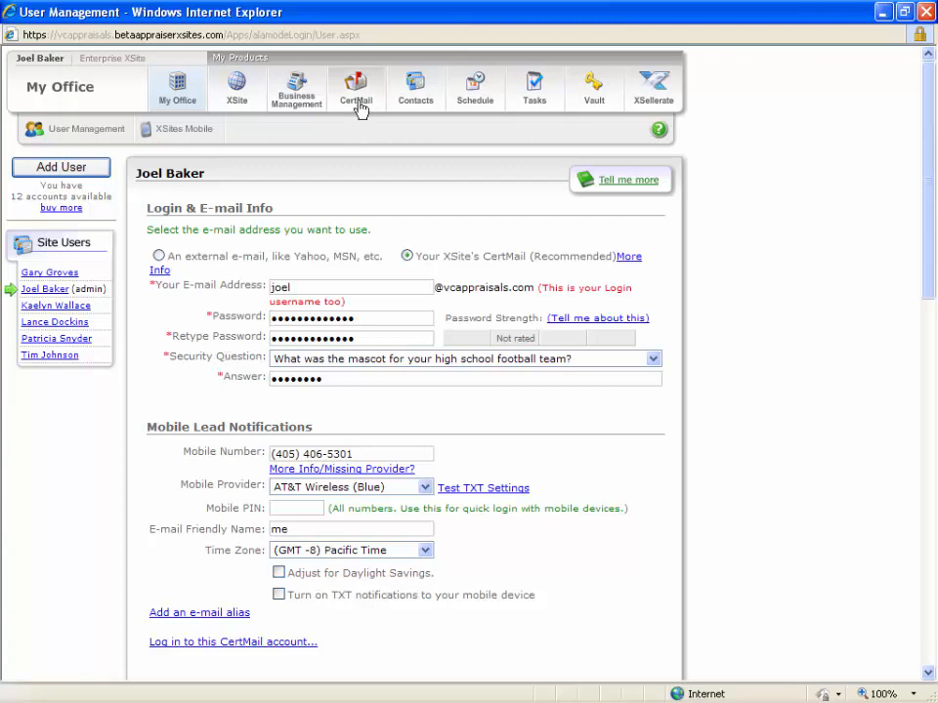
# View the CertMail webmail inbox and close its window.
pyautogui.click(358, 94)
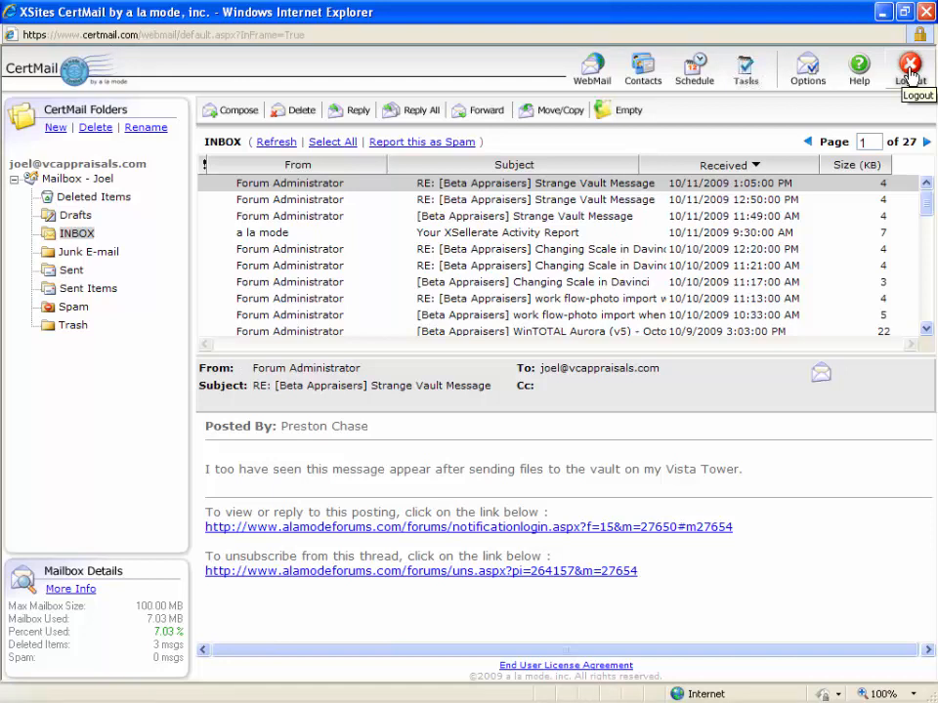
pyautogui.click(924, 13)
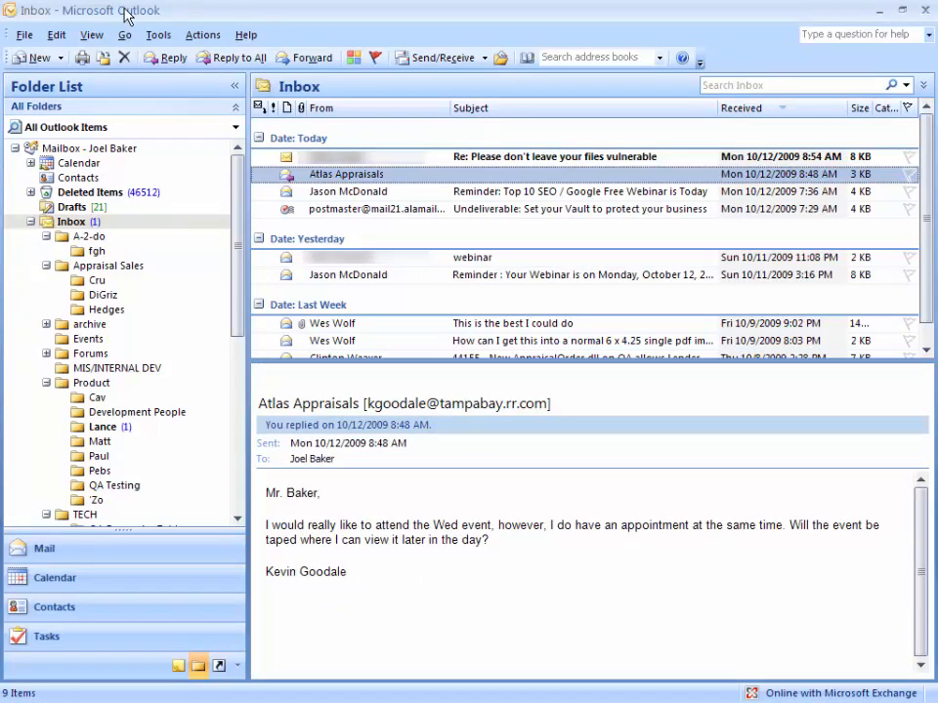
# Switch to Microsoft Outlook and view the inboxes of the IWantOrders.com and vcappraisals.com mail accounts.
pyautogui.click(31, 222)
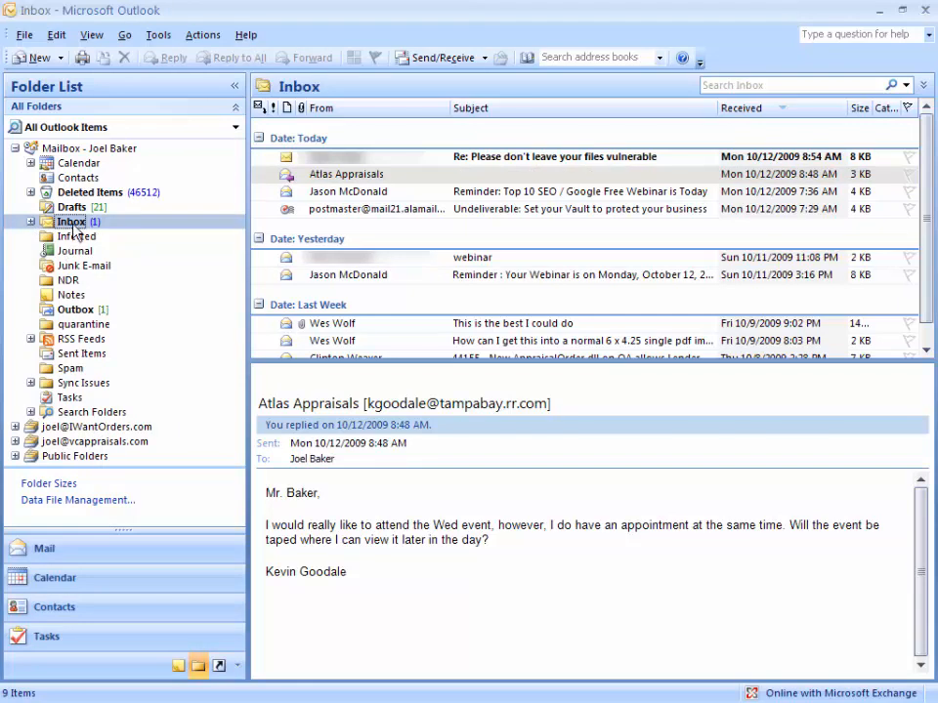
pyautogui.click(80, 441)
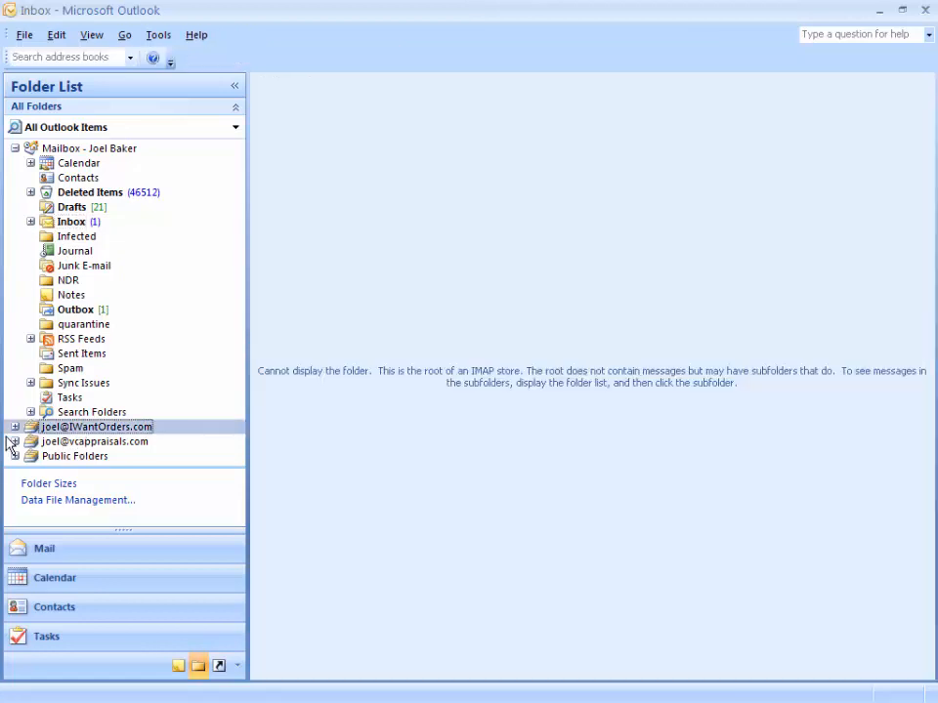
pyautogui.click(14, 427)
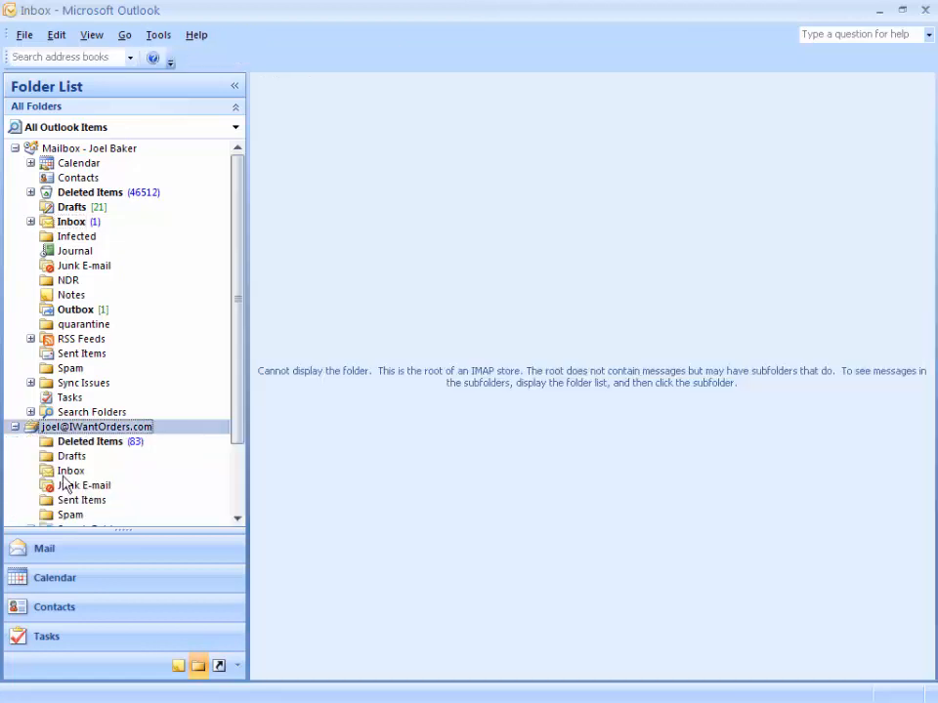
pyautogui.click(68, 471)
pyautogui.moveTo(239, 295); pyautogui.dragTo(235, 357)
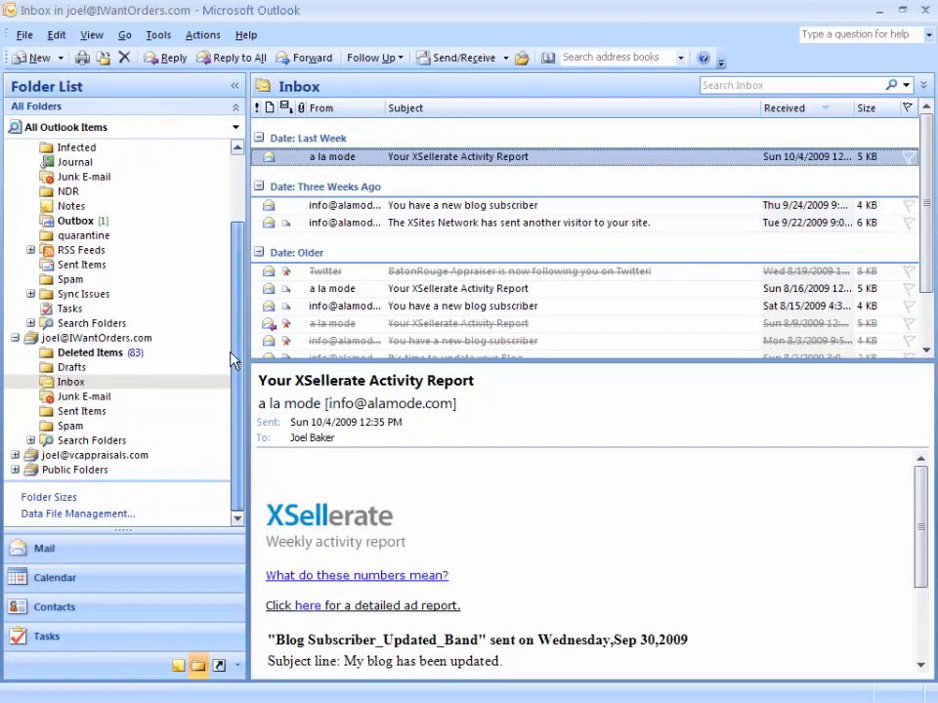
pyautogui.click(14, 455)
pyautogui.click(72, 499)
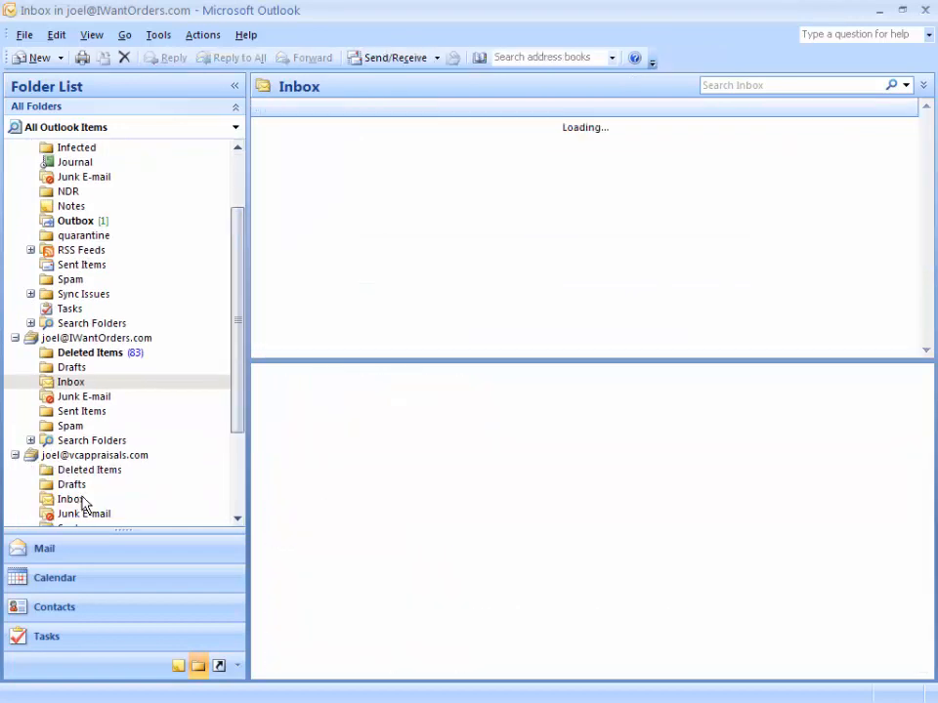
# Compare the inboxes of the vcappraisals.com account, the IWantOrders.com account and the main mailbox in the folder list.
pyautogui.moveTo(236, 396); pyautogui.dragTo(233, 471)
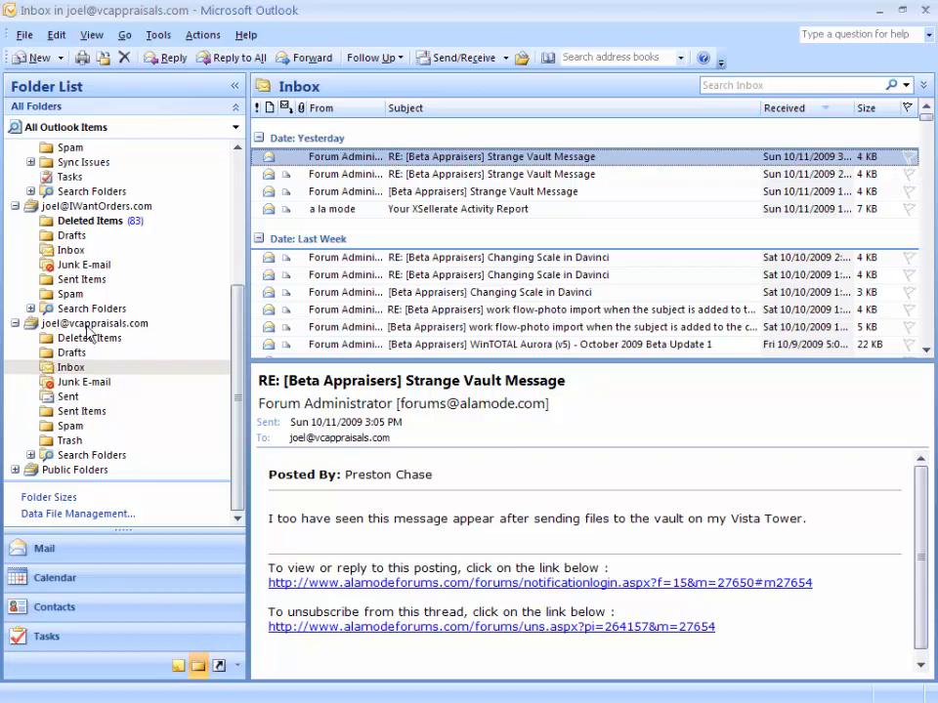
pyautogui.click(95, 367)
pyautogui.click(70, 251)
pyautogui.moveTo(239, 310); pyautogui.dragTo(233, 170)
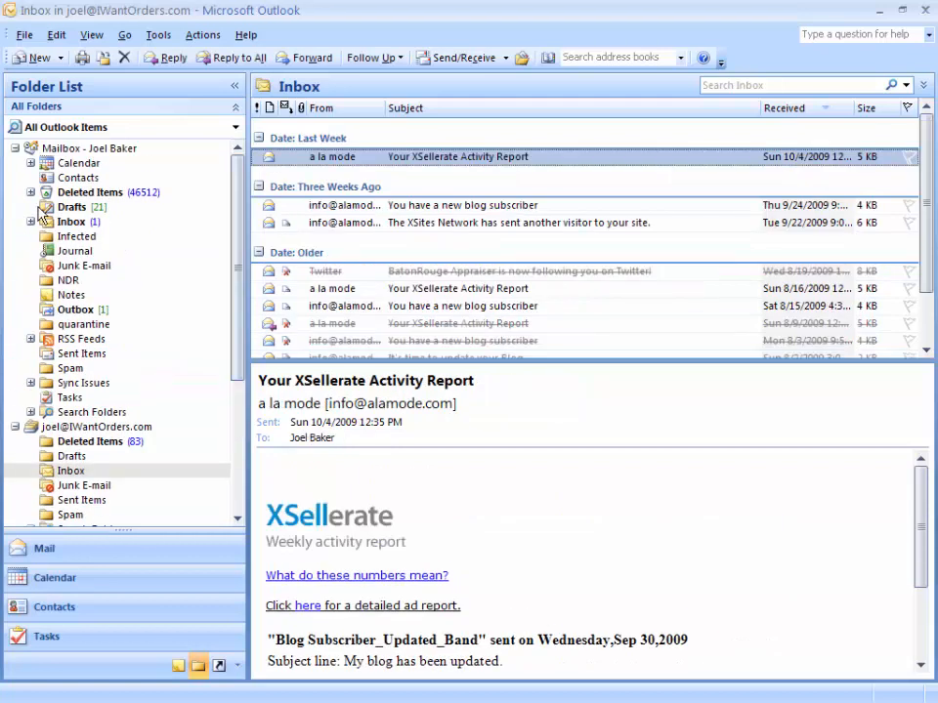
pyautogui.click(70, 223)
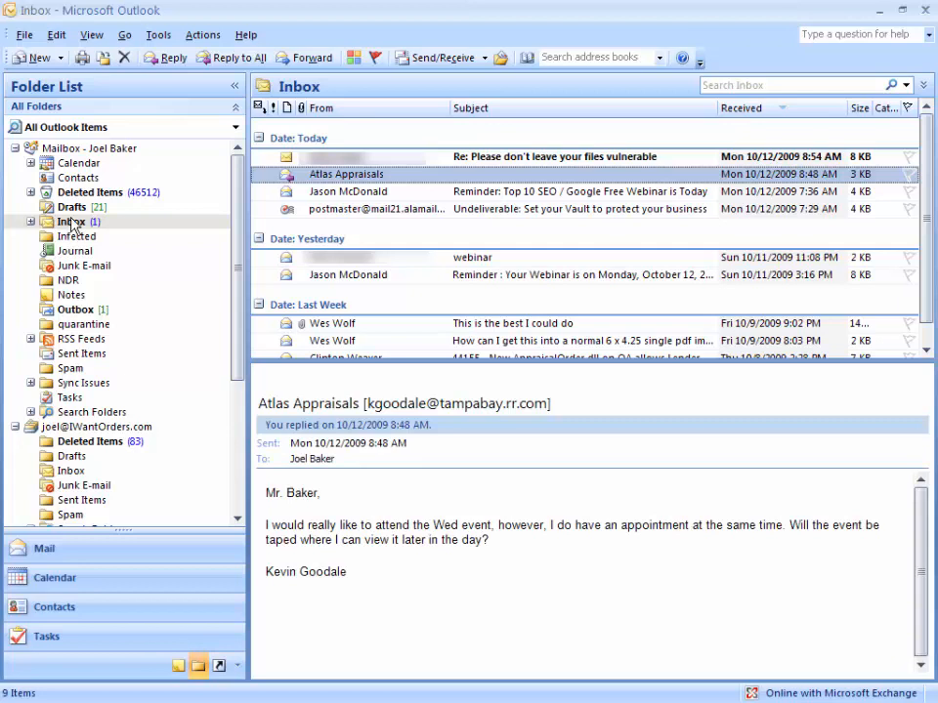
pyautogui.click(72, 223)
pyautogui.moveTo(243, 180); pyautogui.dragTo(244, 331)
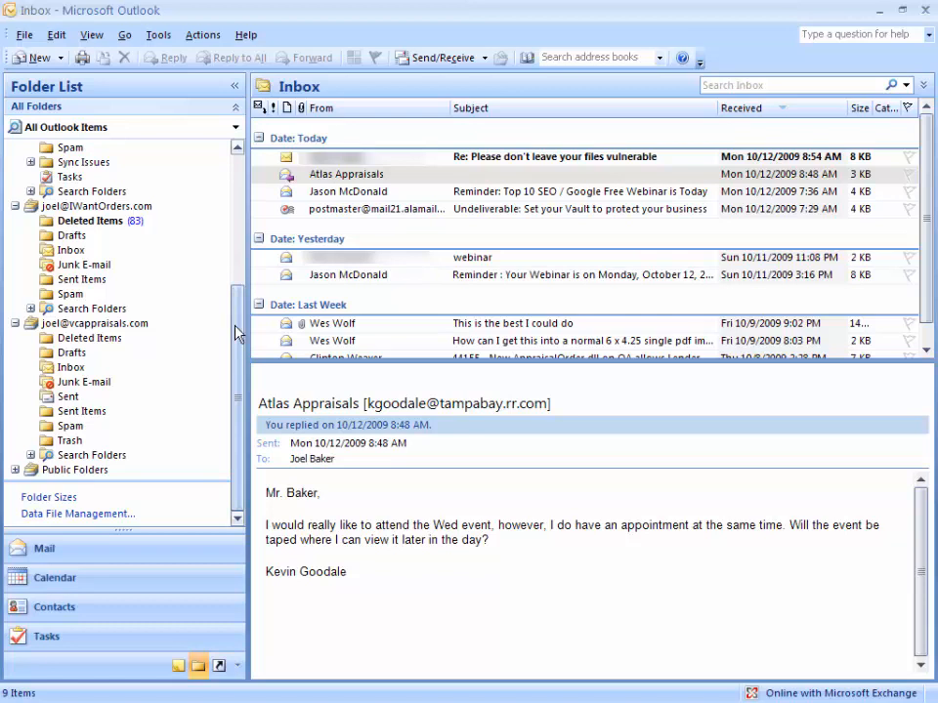
pyautogui.moveTo(238, 332); pyautogui.dragTo(238, 250)
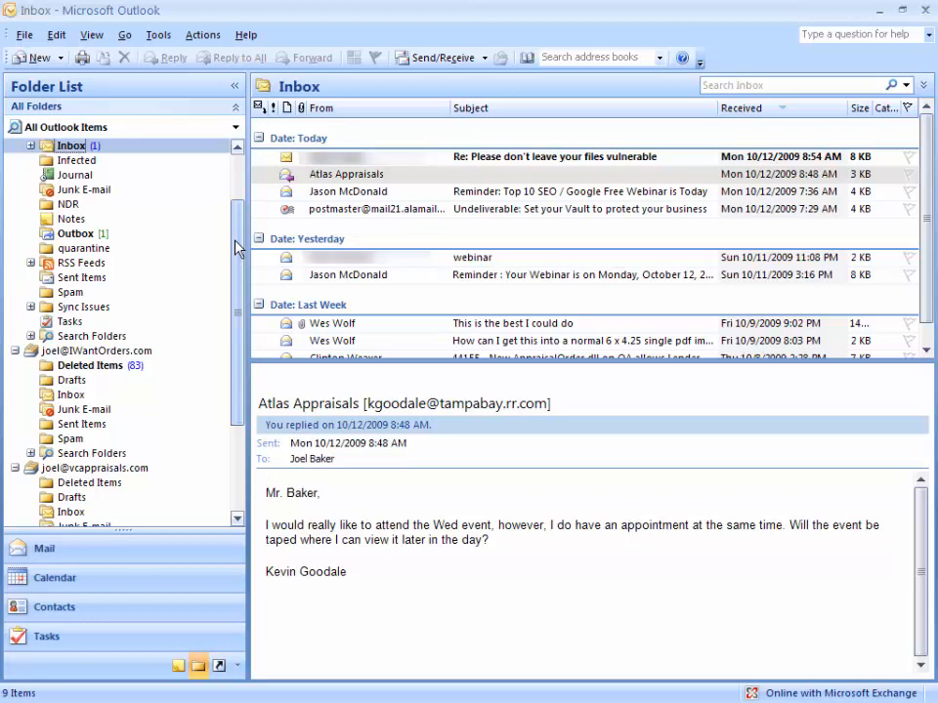
pyautogui.moveTo(238, 248); pyautogui.dragTo(235, 186)
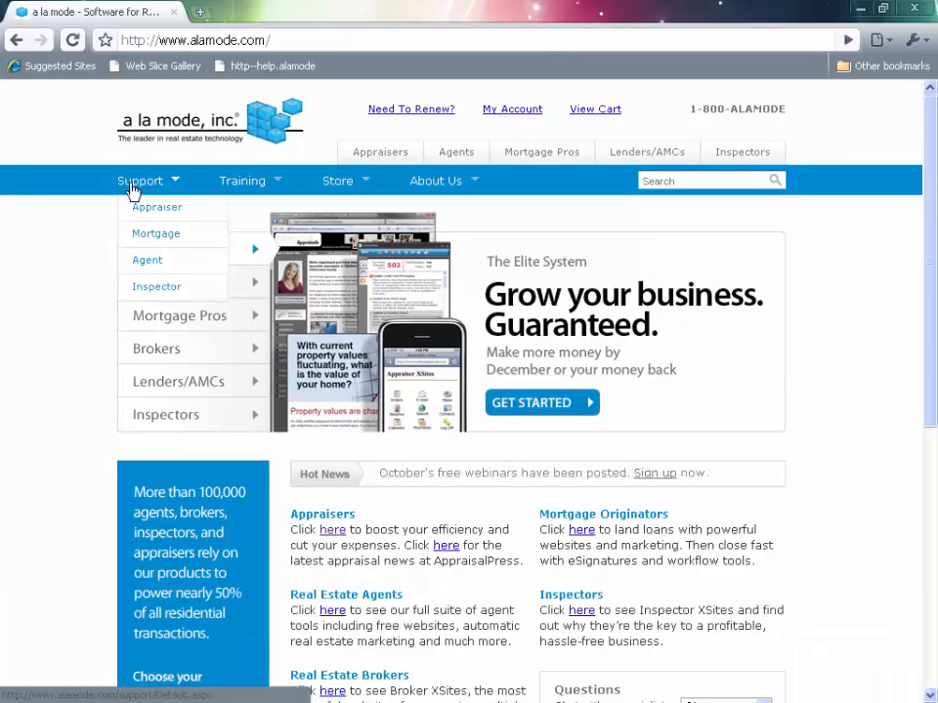
# Switch to the a la mode website in the browser and search the Appraiser support page for "outlook" in all products.
pyautogui.click(142, 209)
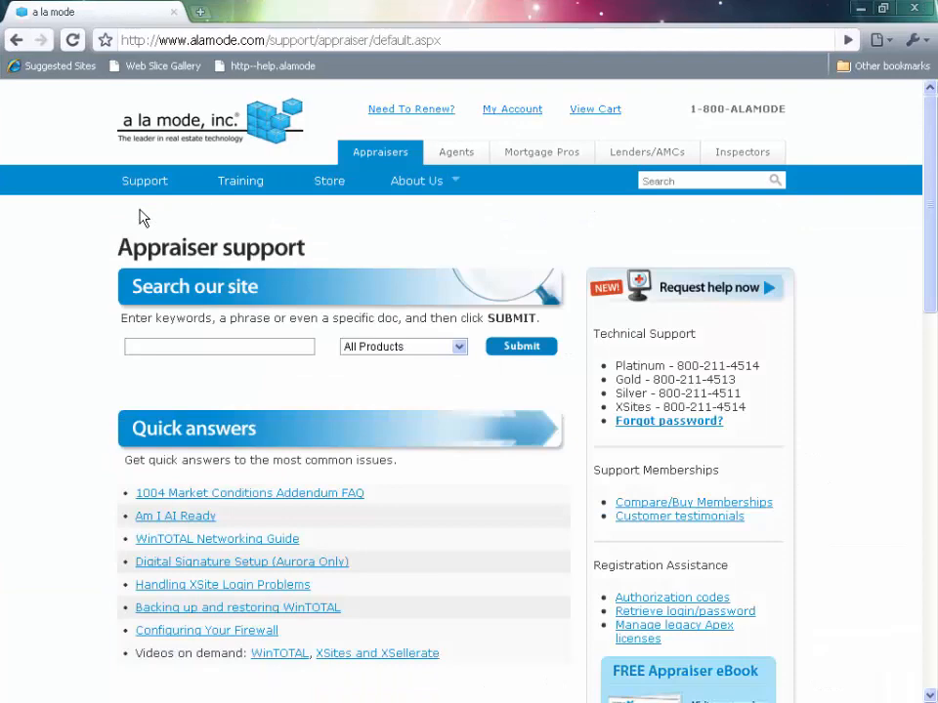
pyautogui.click(158, 348)
pyautogui.write('outlook')
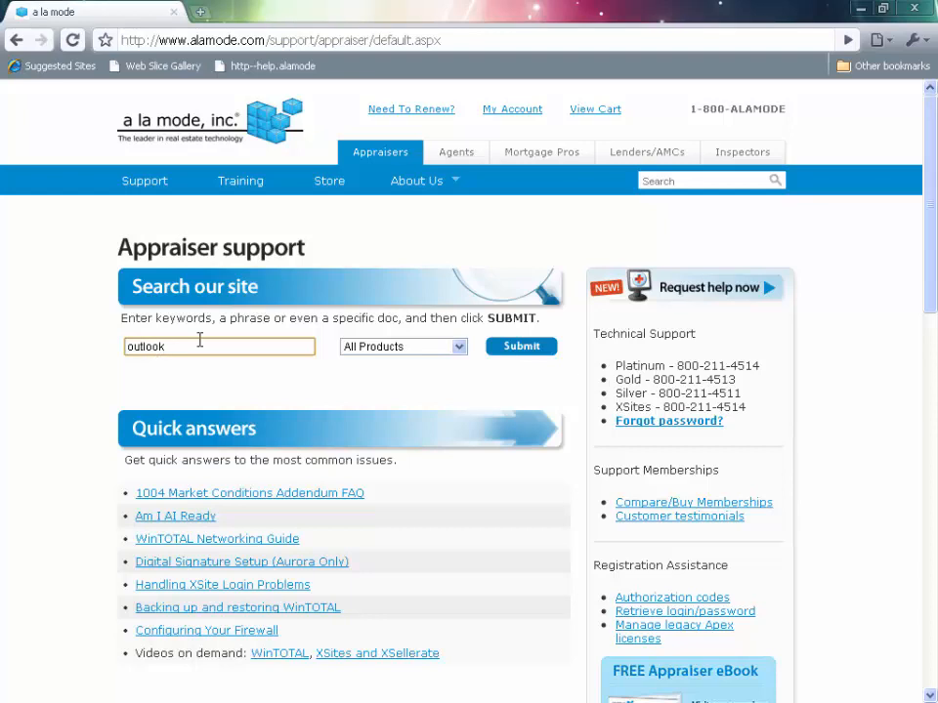
pyautogui.click(519, 350)
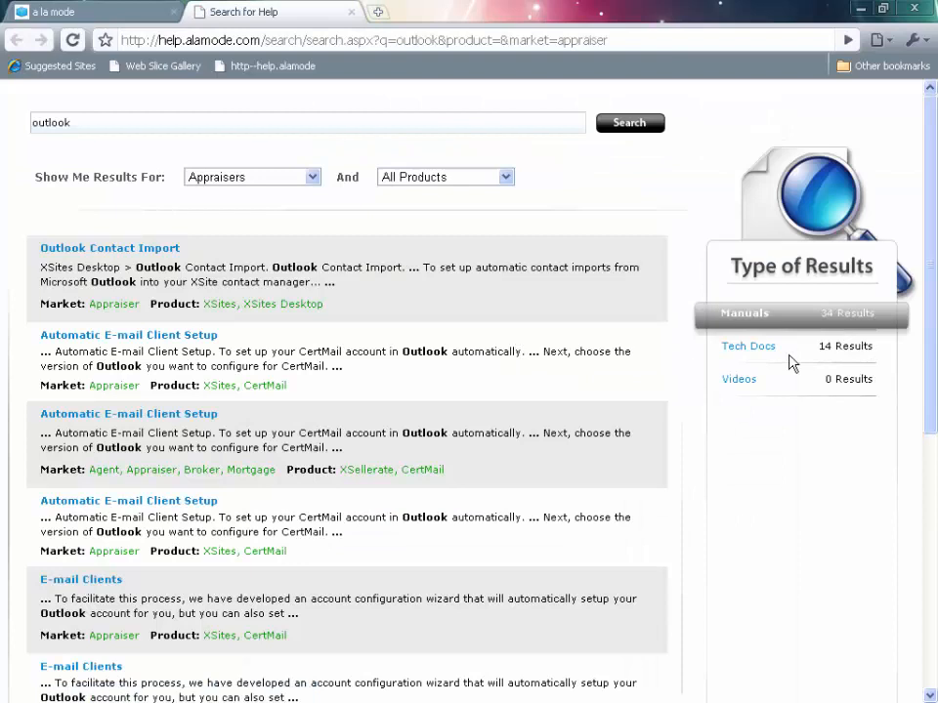
# Show only the Tech Docs results and open the Configuring Outlook for CertMail document.
pyautogui.click(740, 355)
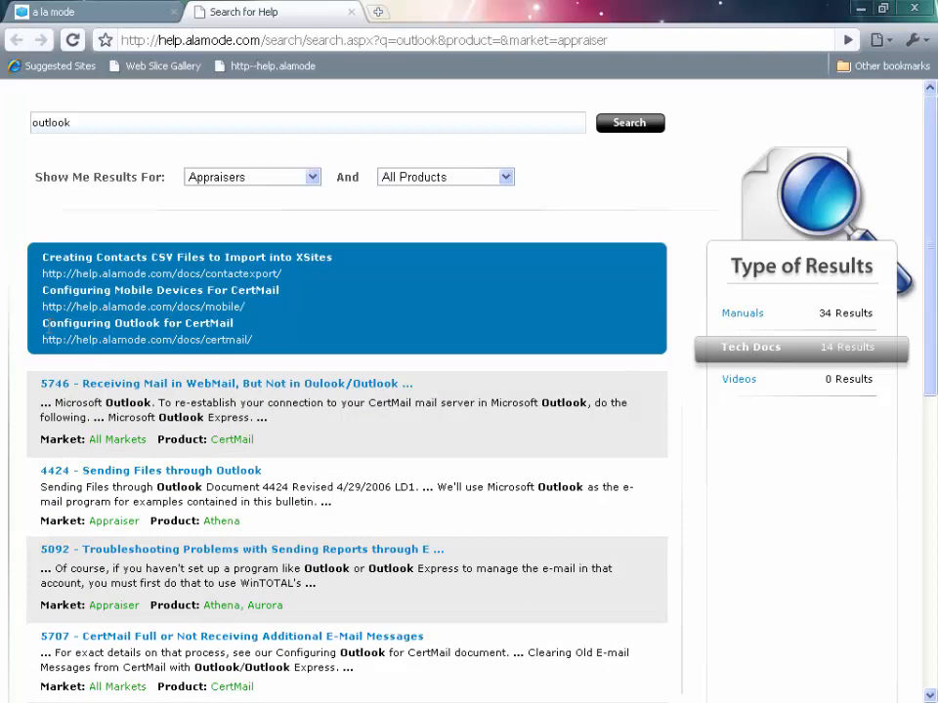
pyautogui.moveTo(39, 322); pyautogui.dragTo(236, 334)
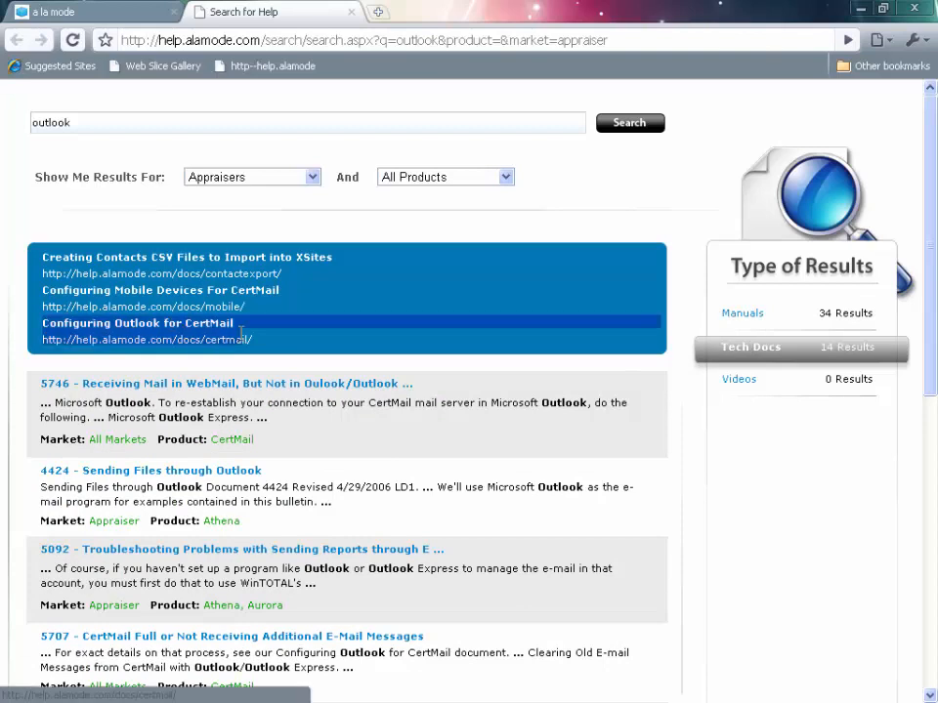
pyautogui.click(283, 336)
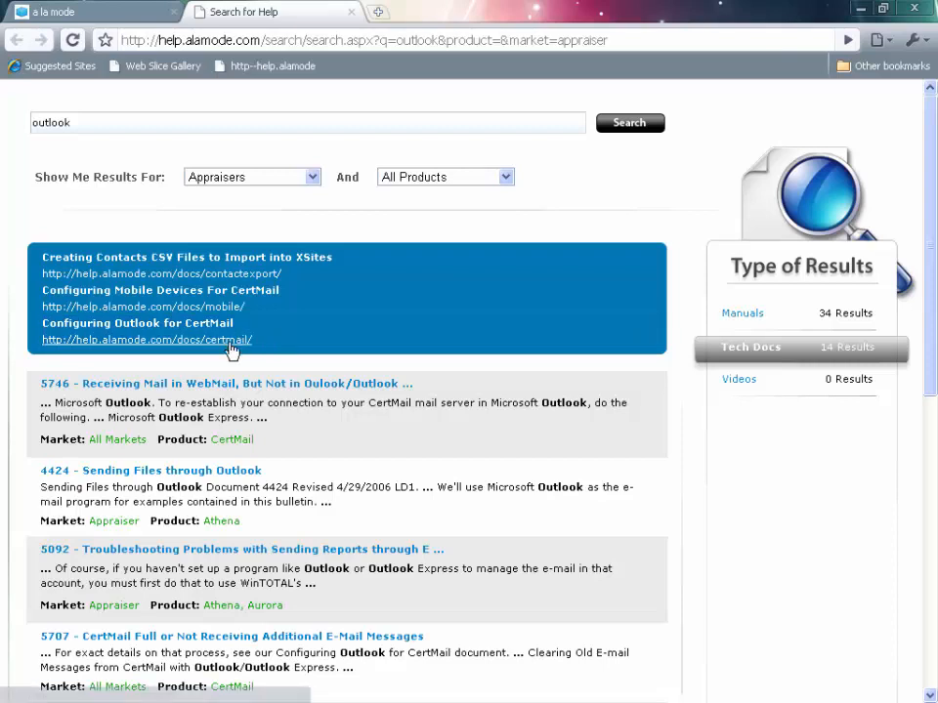
pyautogui.click(239, 340)
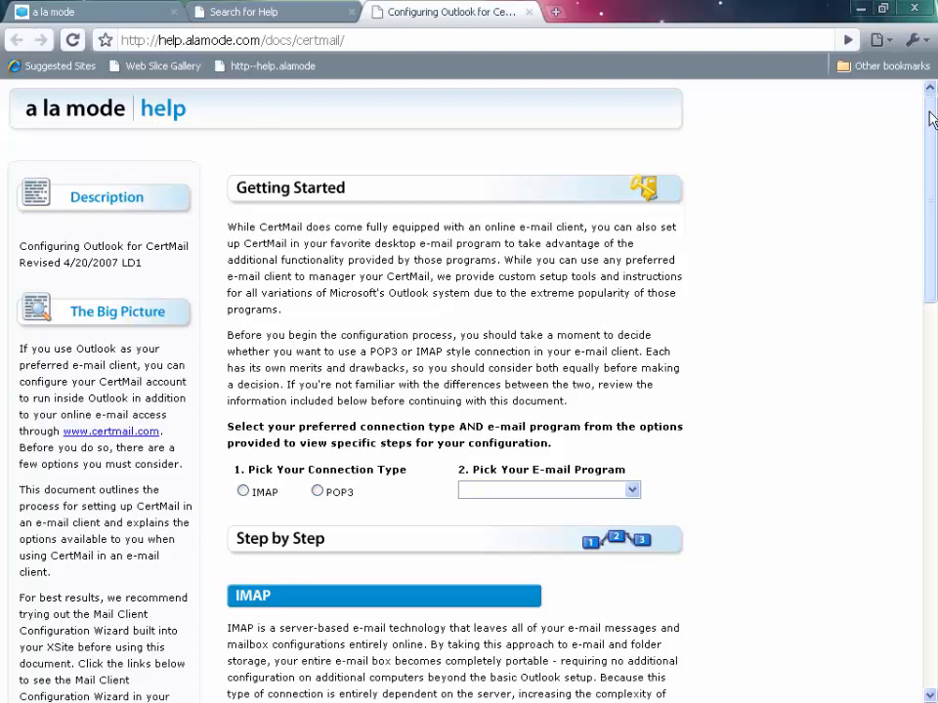
# Display the step-by-step instructions for an IMAP connection in Windows Mail (Vista Only) and read through them.
pyautogui.moveTo(931, 118); pyautogui.dragTo(931, 144)
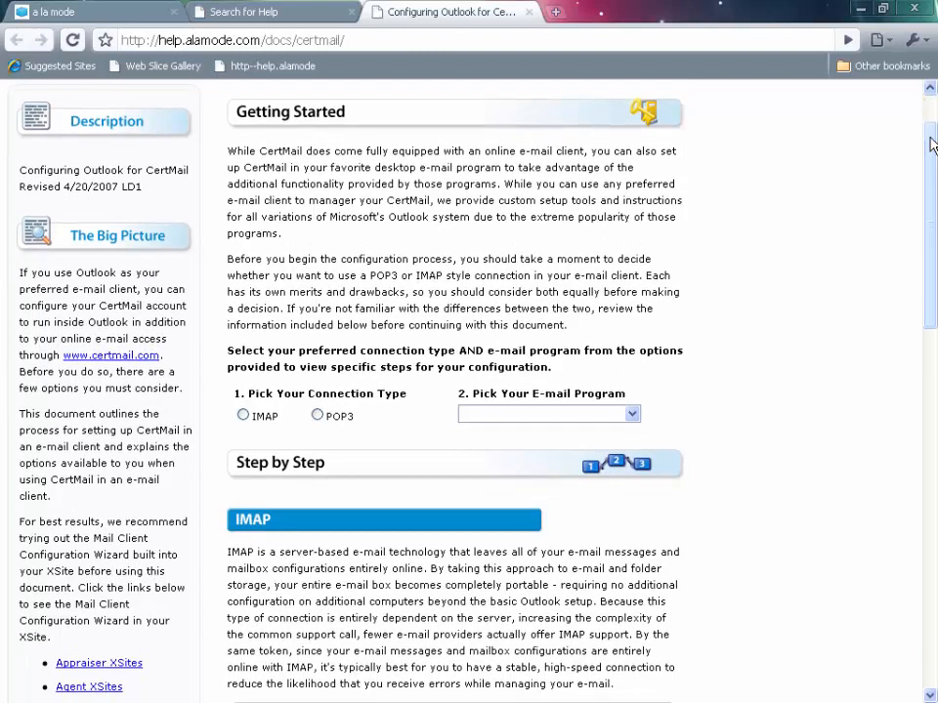
pyautogui.moveTo(244, 393); pyautogui.dragTo(408, 393)
pyautogui.click(363, 387)
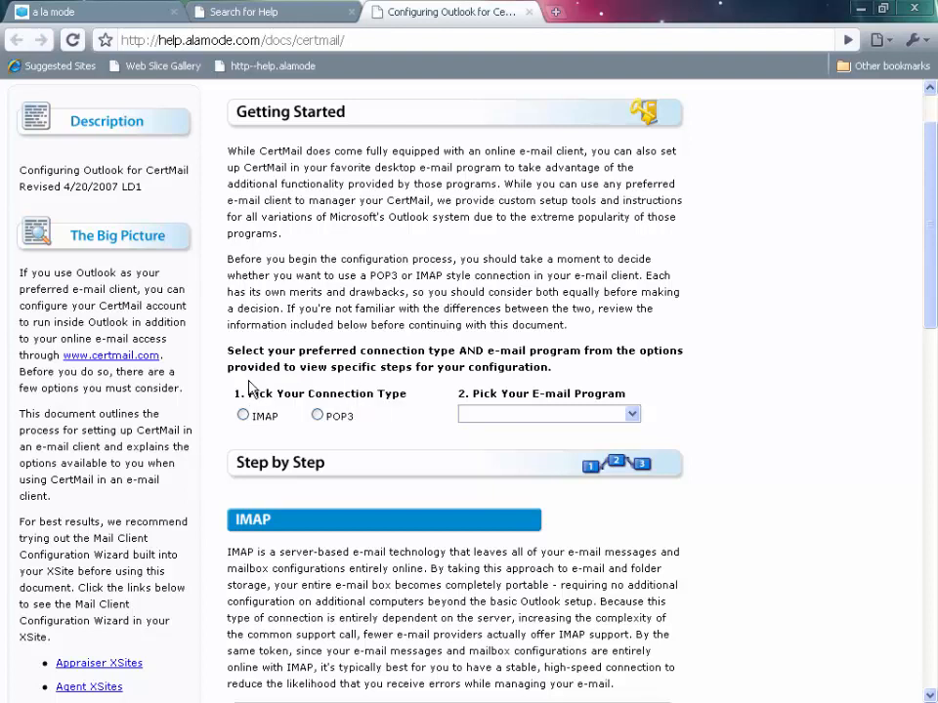
pyautogui.click(246, 419)
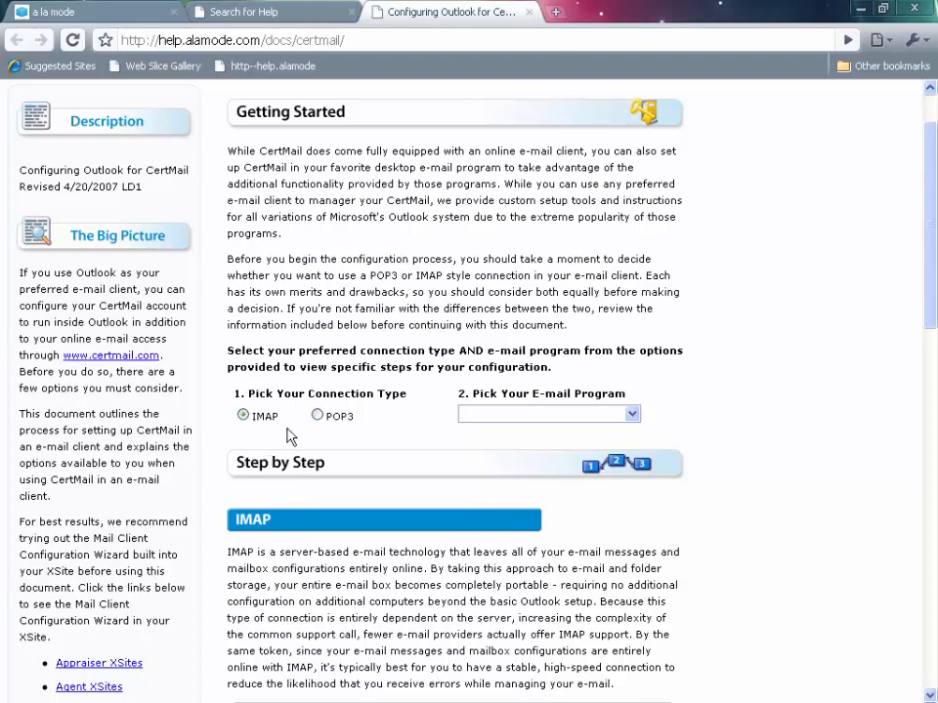
pyautogui.click(565, 415)
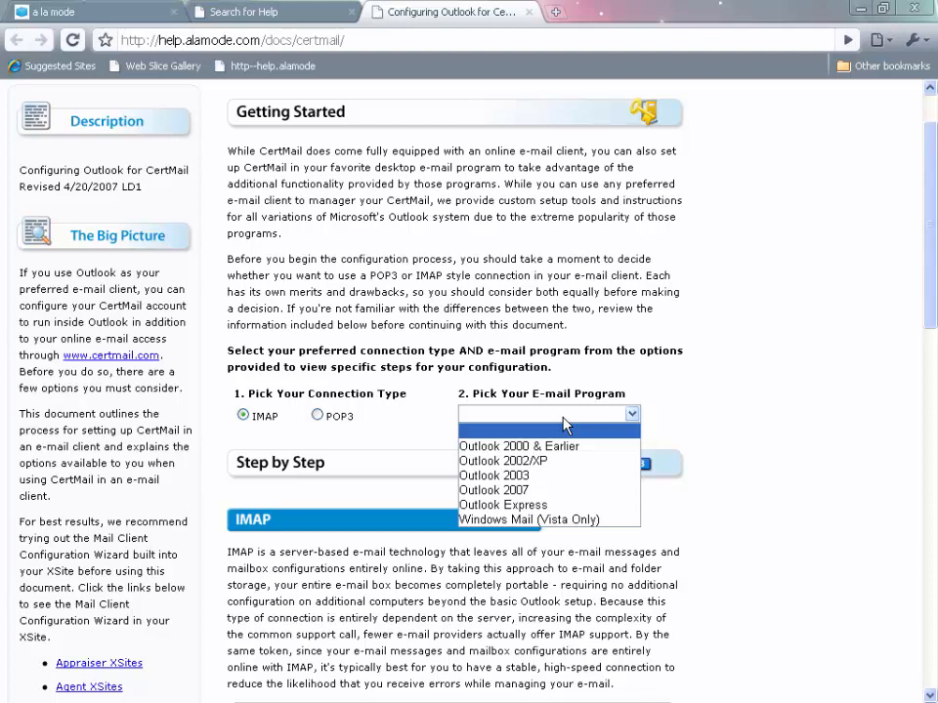
pyautogui.click(602, 518)
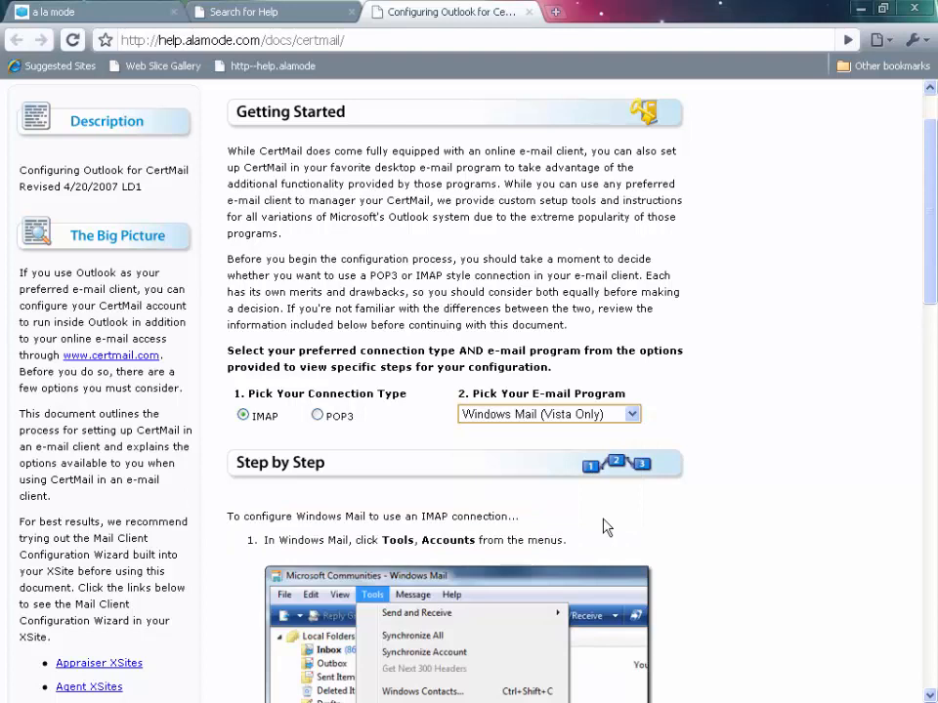
pyautogui.scroll(-3, 602, 528)
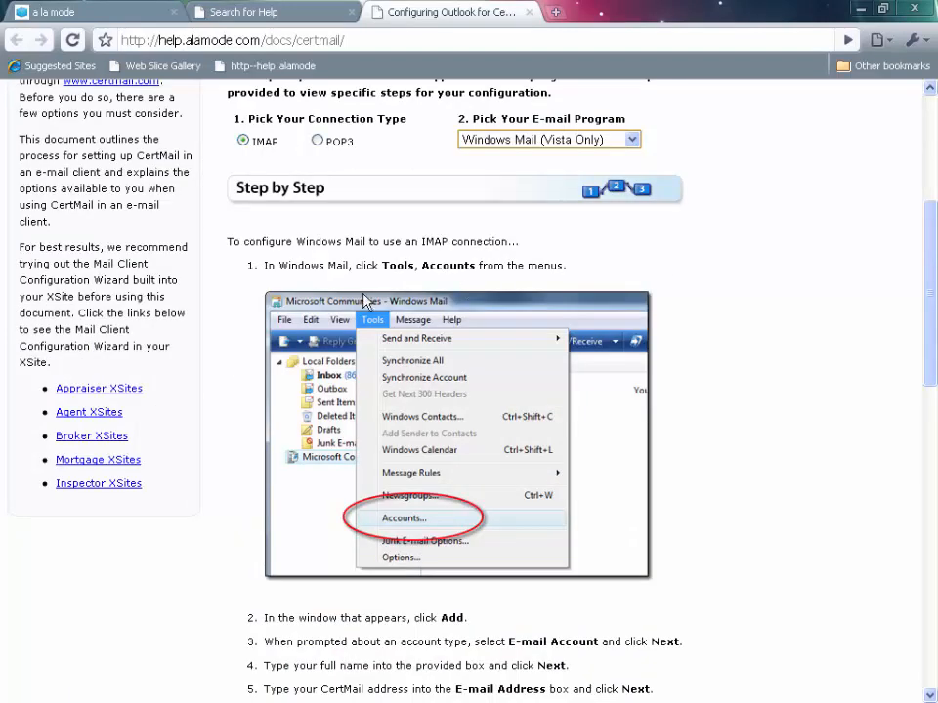
# Display the IMAP setup instructions for Outlook 2007 and for Outlook Express.
pyautogui.click(521, 140)
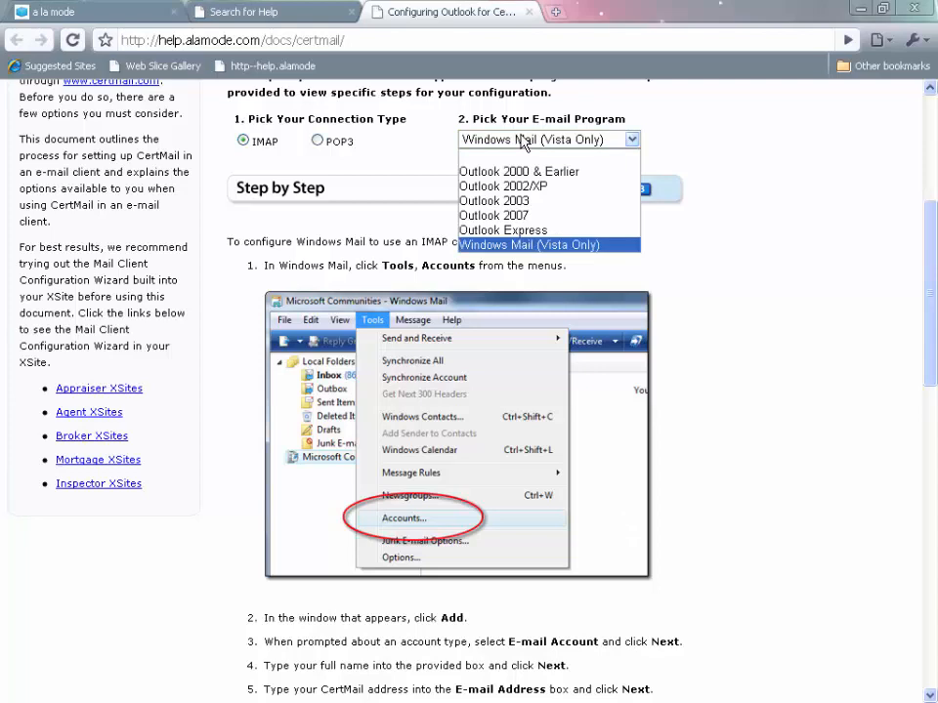
pyautogui.click(533, 215)
pyautogui.click(552, 141)
pyautogui.click(542, 231)
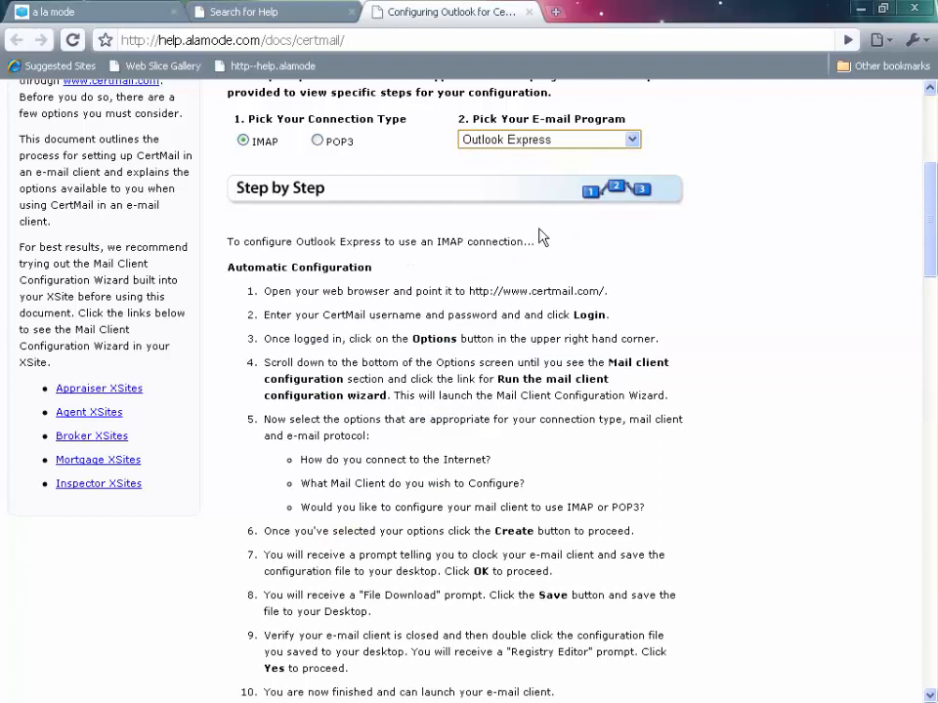
pyautogui.click(559, 139)
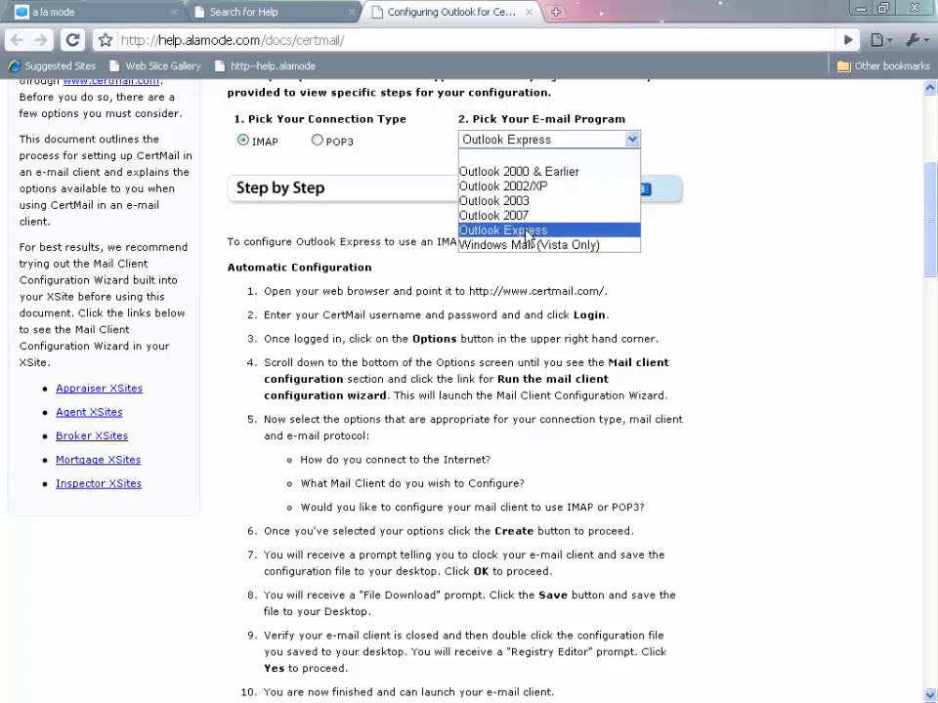
pyautogui.click(545, 112)
pyautogui.scroll(3, 652, 299)
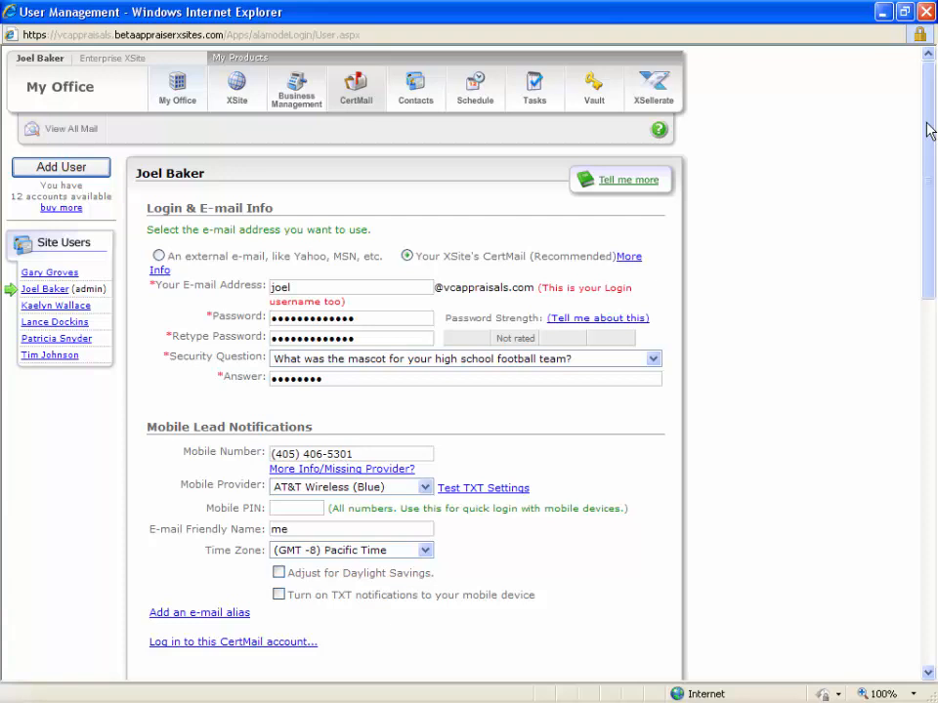
# Examine the appraiser license number in the user's Mercury Network profile and view the E & O policy form without saving.
pyautogui.moveTo(928, 130); pyautogui.dragTo(928, 489)
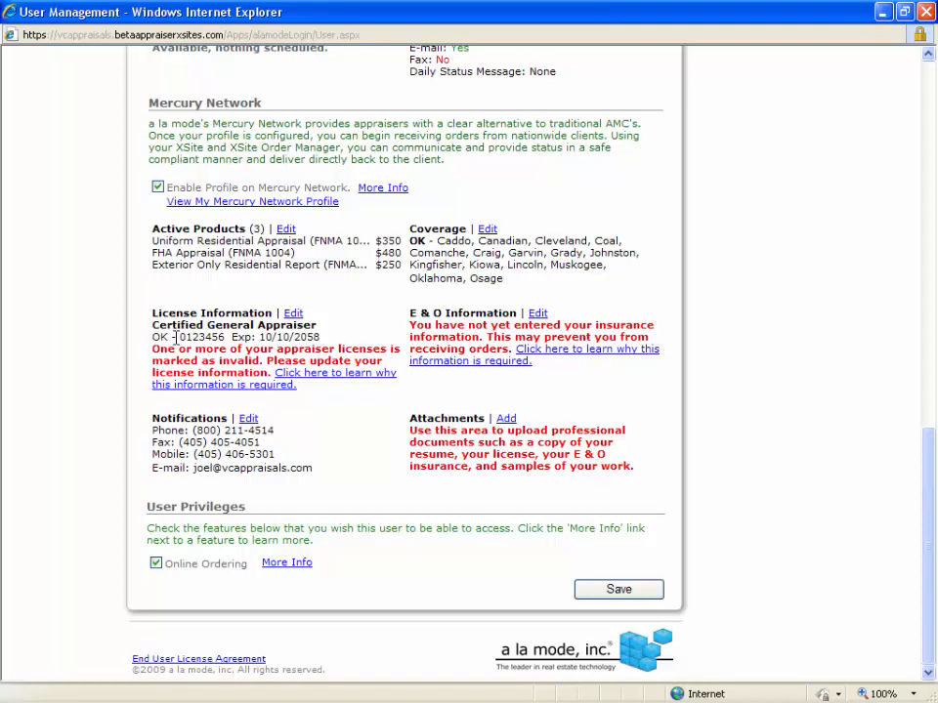
pyautogui.doubleClick(201, 337)
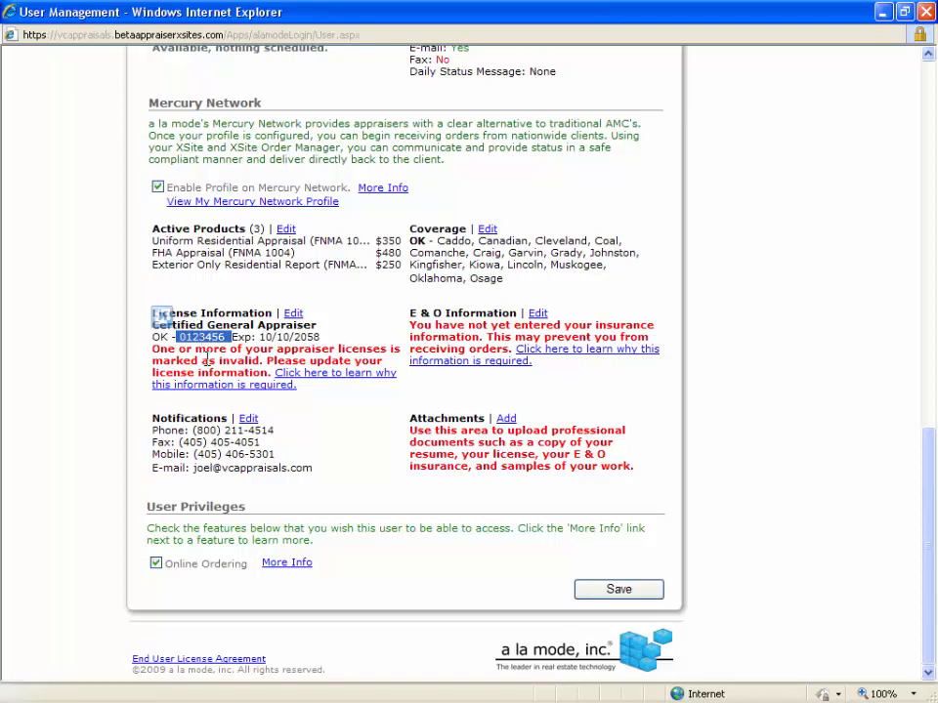
pyautogui.click(207, 360)
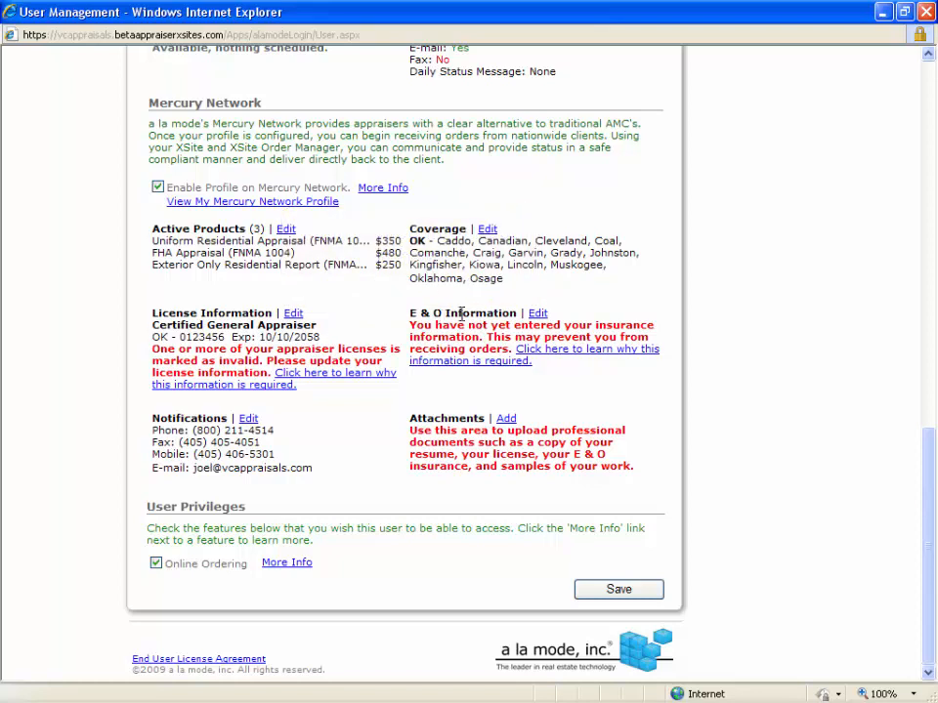
pyautogui.click(539, 314)
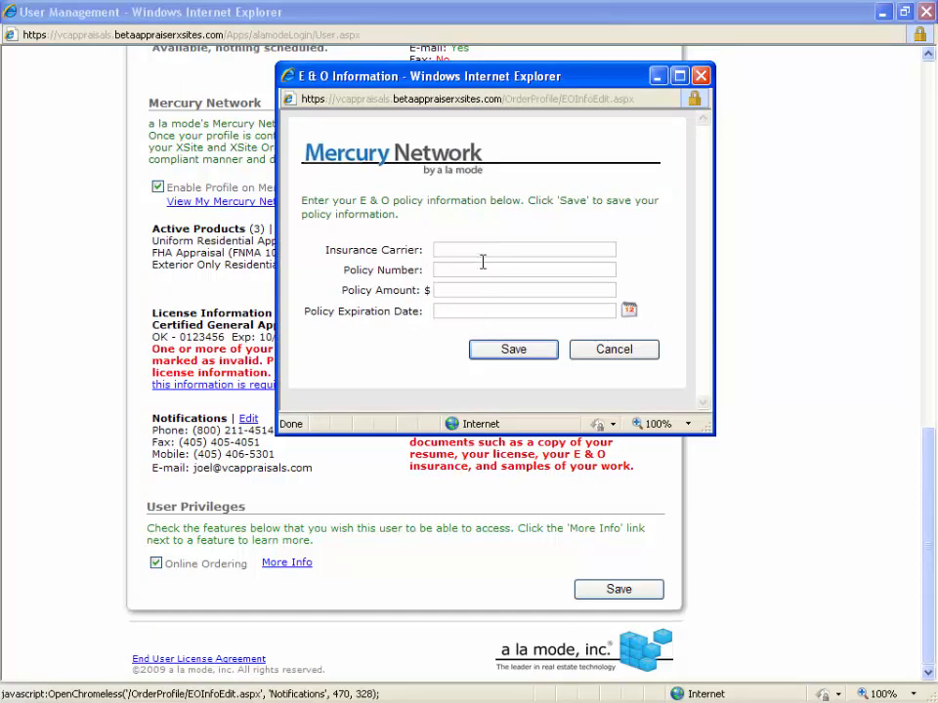
pyautogui.click(604, 351)
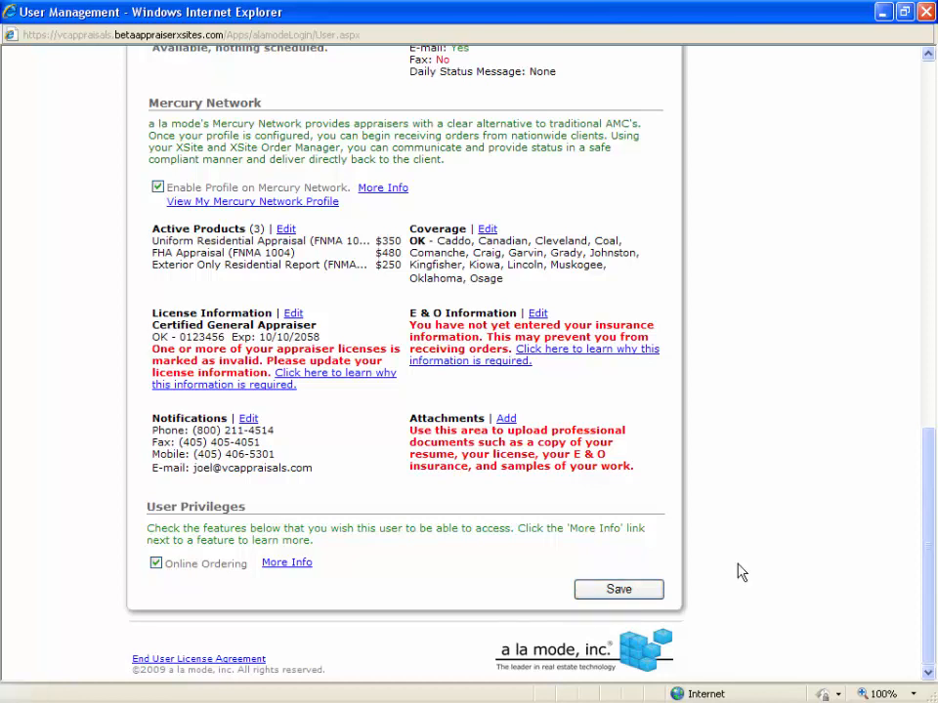
# Open the XSites Network coverage information in Business Management and review the counties, availability, services and job types.
pyautogui.scroll(10, 734, 507)
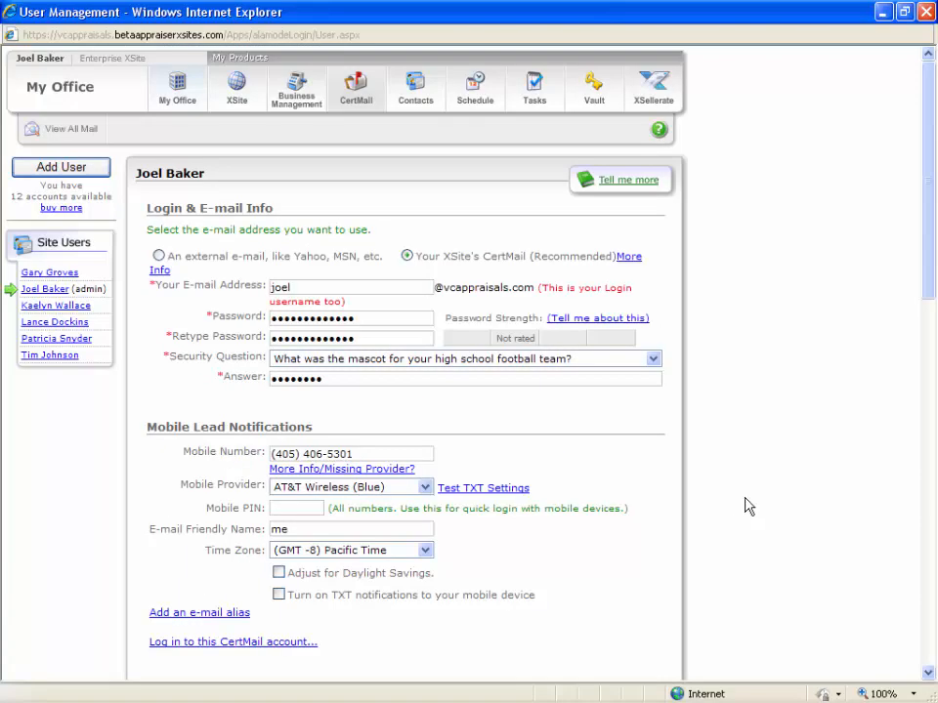
pyautogui.click(293, 91)
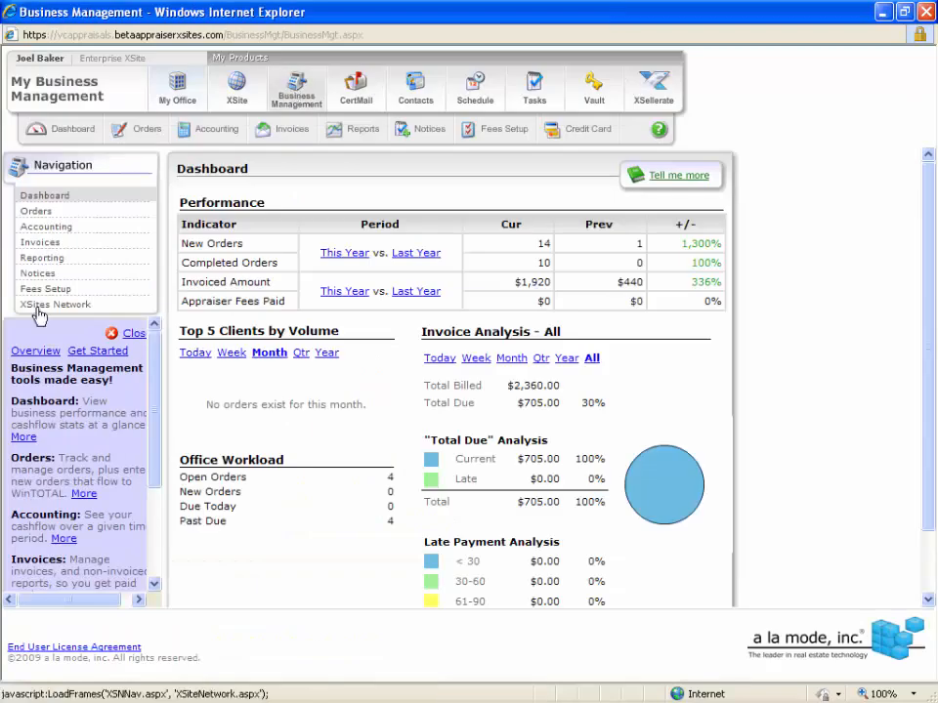
pyautogui.click(39, 305)
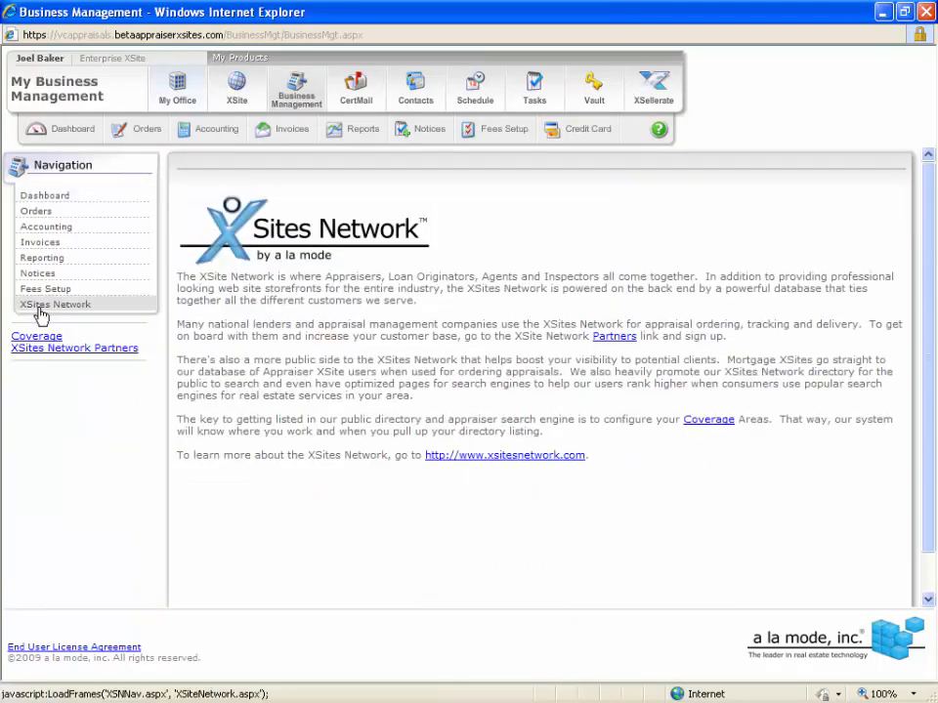
pyautogui.click(35, 337)
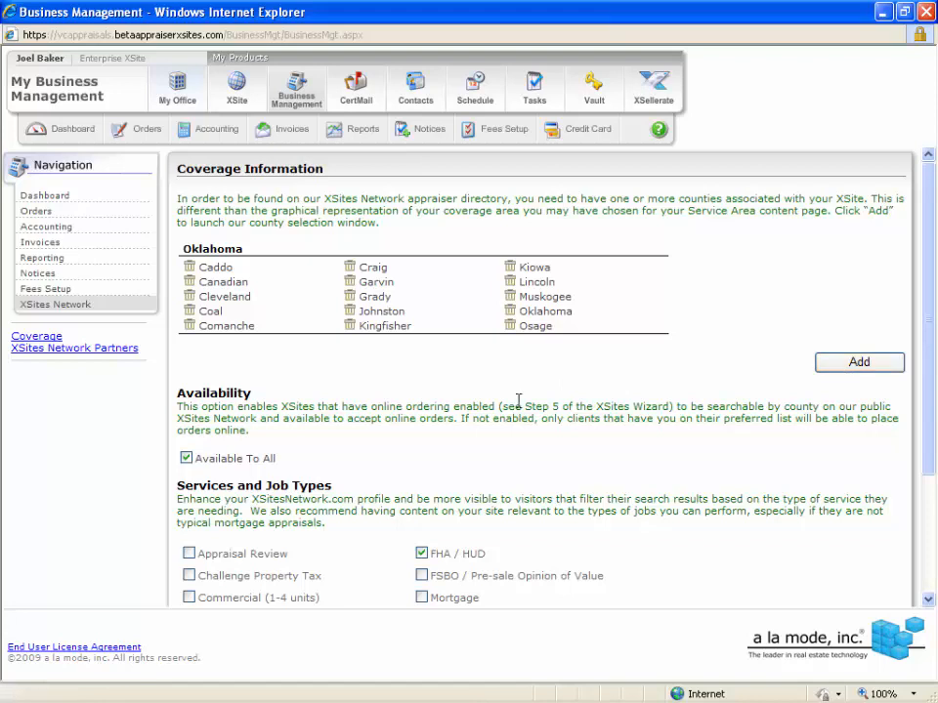
pyautogui.scroll(-3, 467, 376)
pyautogui.scroll(-1, 209, 308)
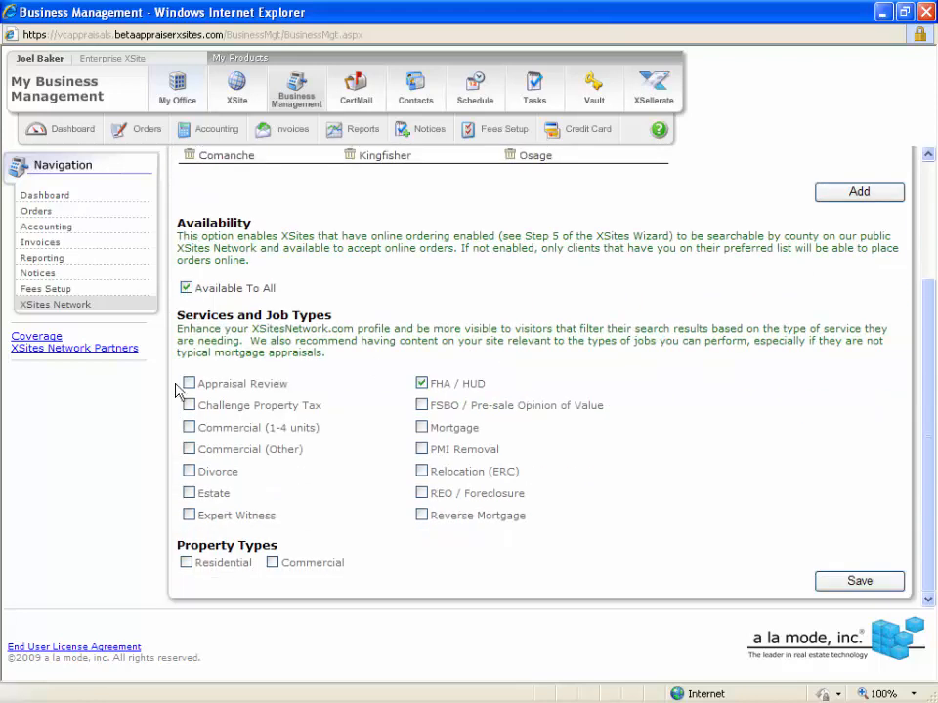
# Try the Residential and Commercial property type options and clear both again.
pyautogui.click(206, 565)
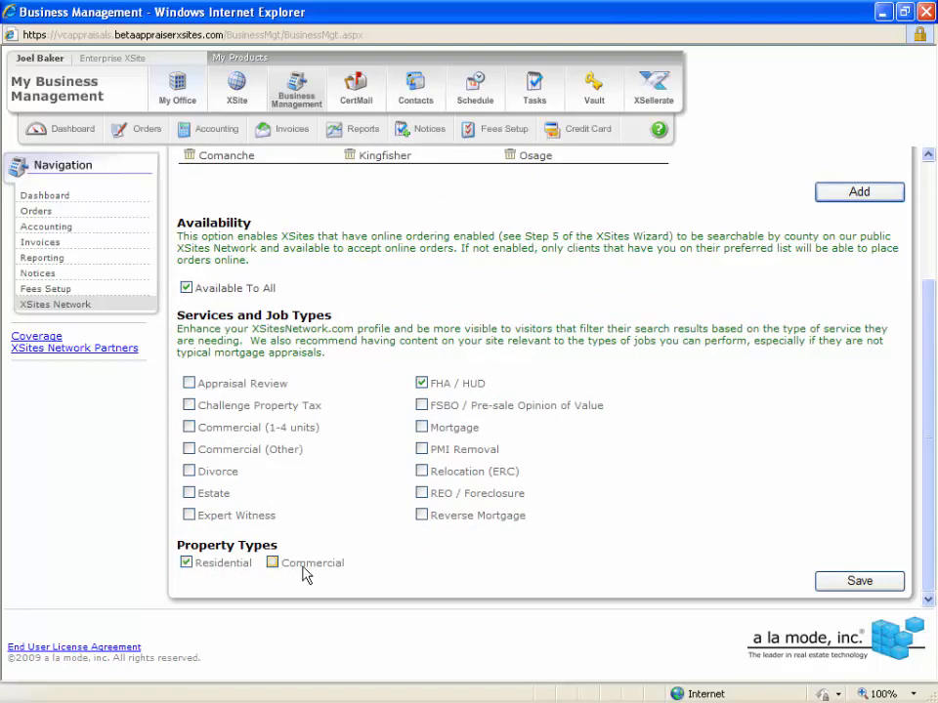
pyautogui.doubleClick(304, 567)
pyautogui.click(187, 565)
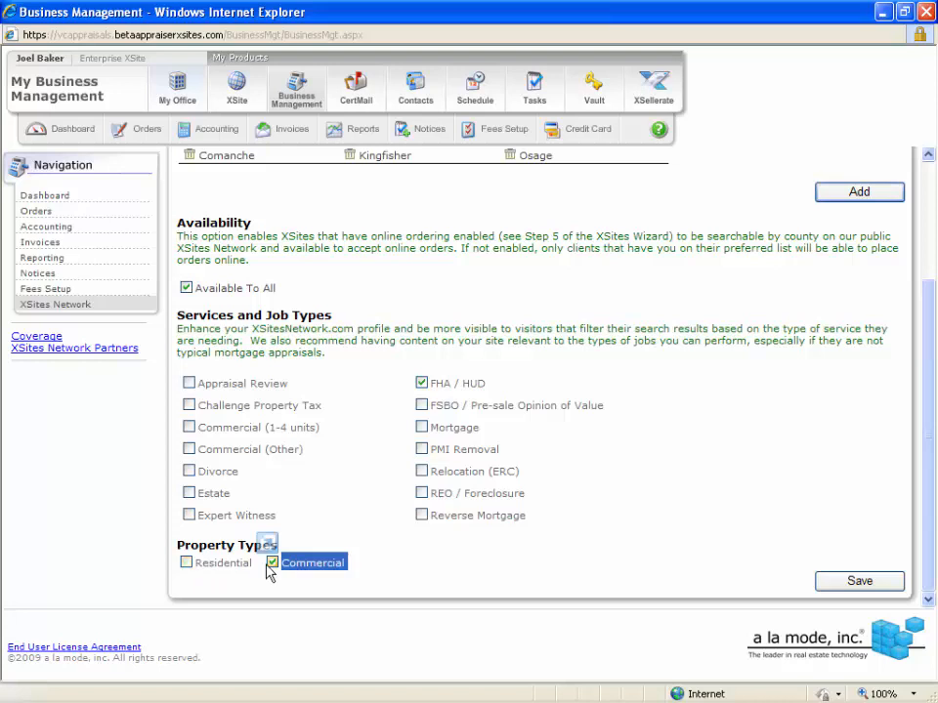
pyautogui.click(273, 564)
pyautogui.click(374, 516)
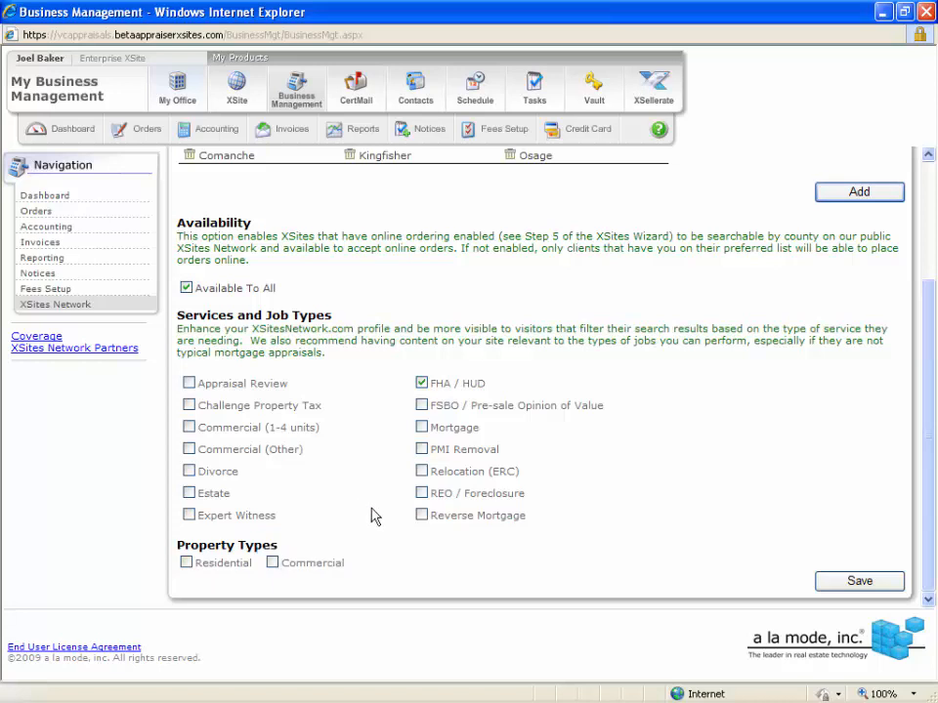
# Return to the XSite wizard and view the Manage Domains step with the site's primary domain.
pyautogui.scroll(3, 374, 516)
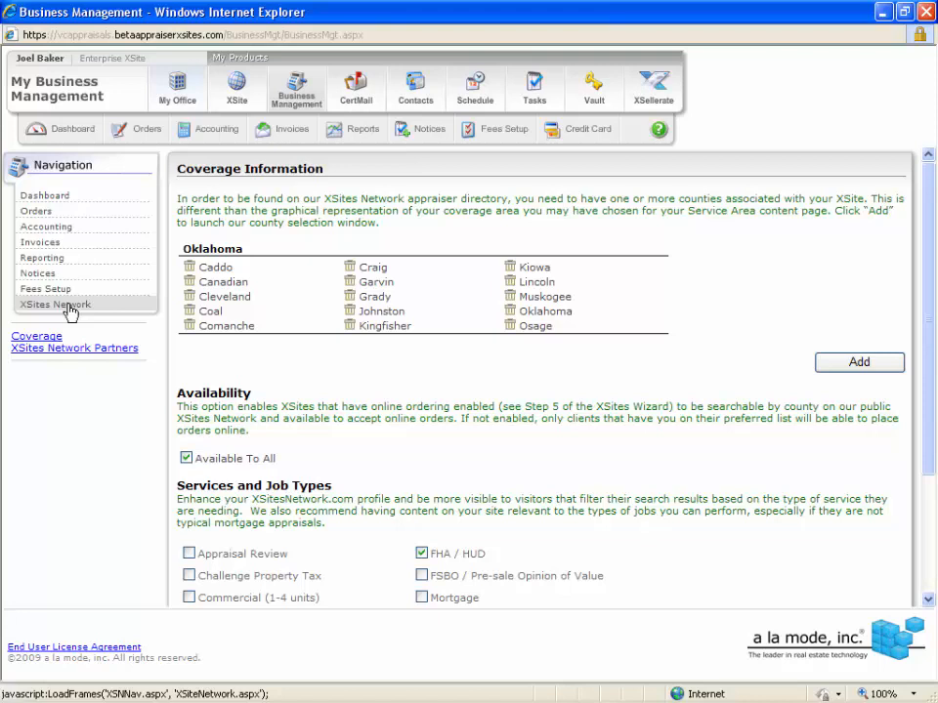
pyautogui.click(249, 92)
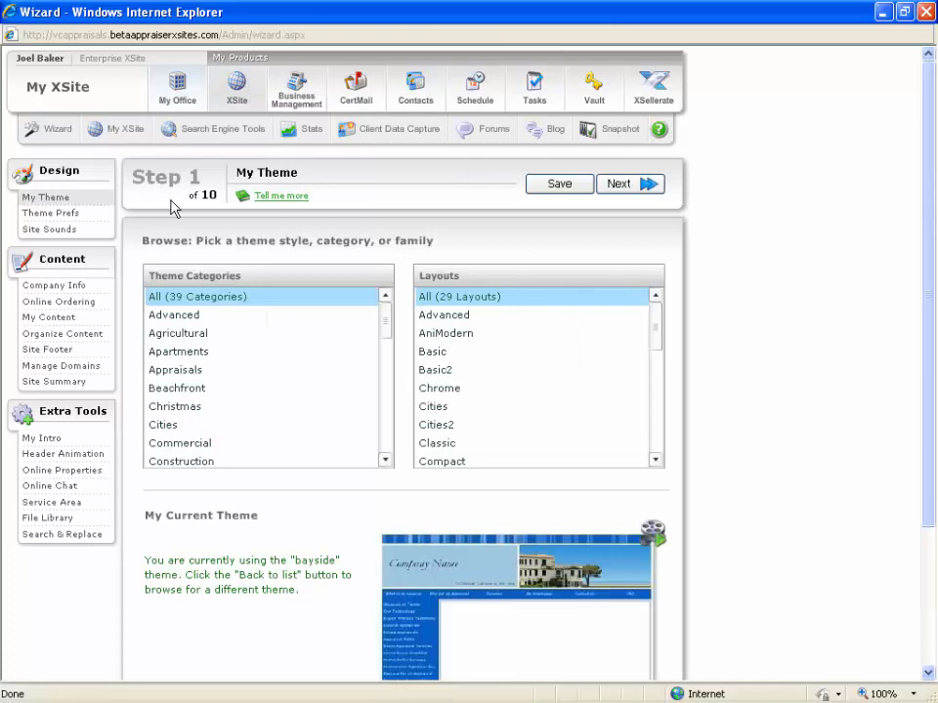
pyautogui.click(103, 369)
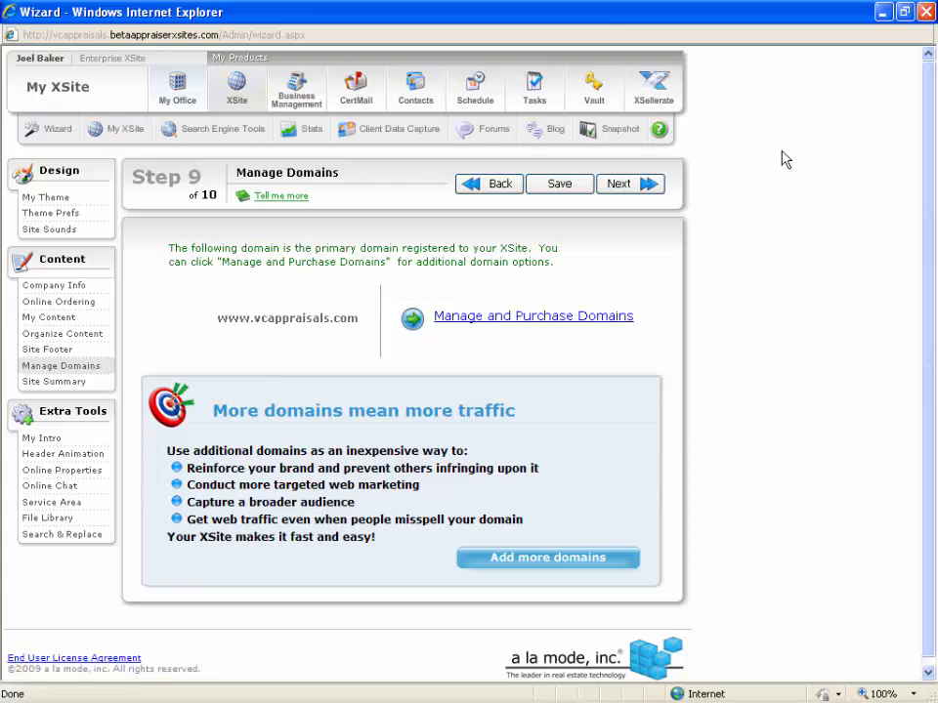
# Open the provided pages in My Content, try including the Appraisal Info page and clear it again.
pyautogui.click(62, 318)
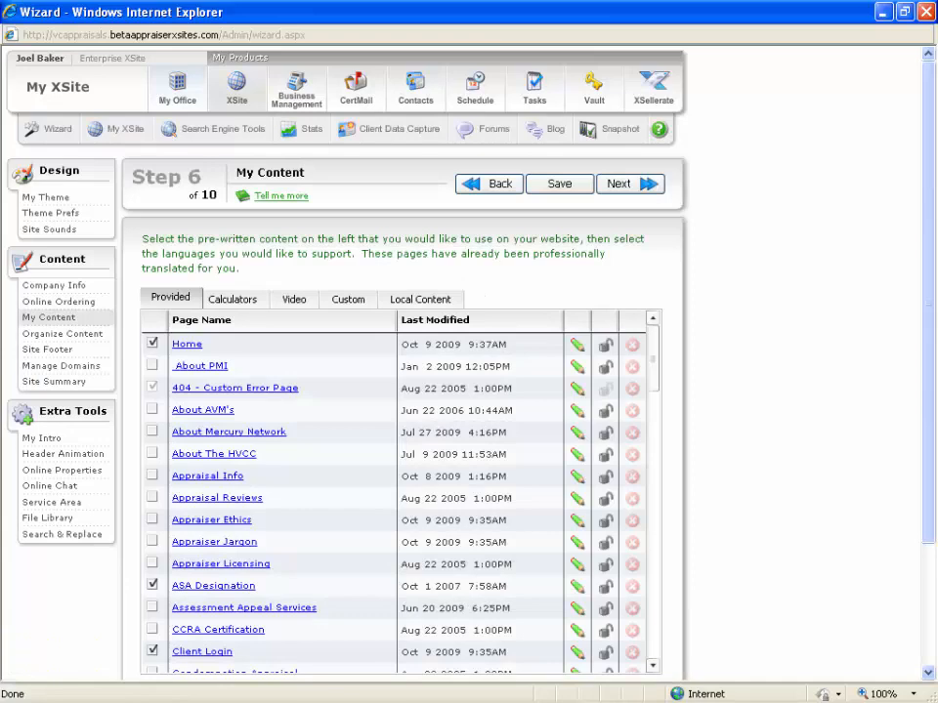
pyautogui.moveTo(928, 266); pyautogui.dragTo(924, 338)
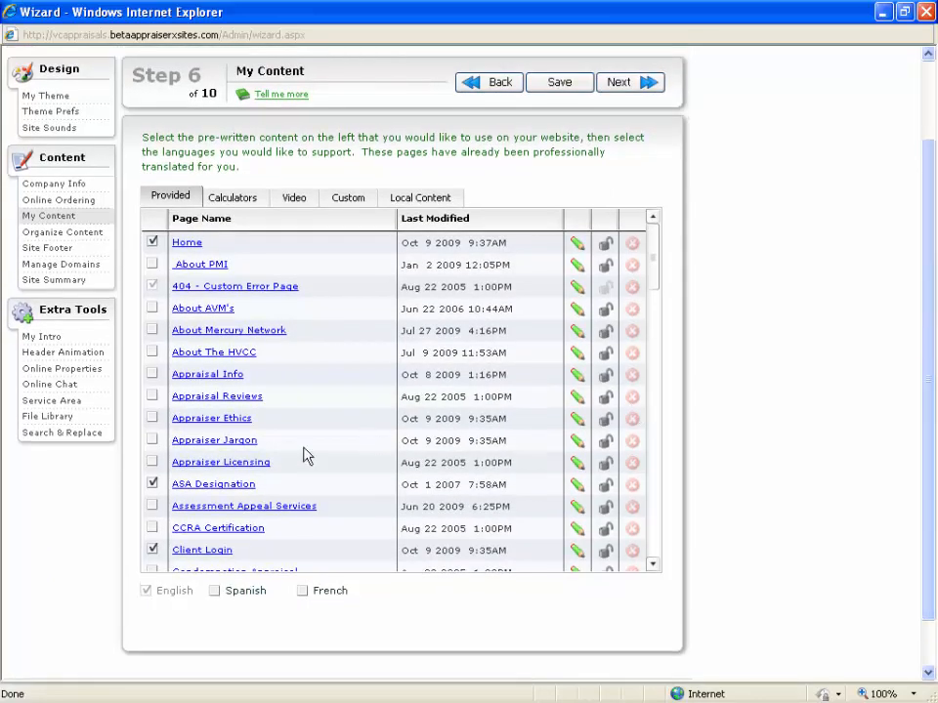
pyautogui.click(152, 374)
pyautogui.click(152, 376)
# Include the pre-written Estate page in the website's provided content.
pyautogui.scroll(-4, 349, 406)
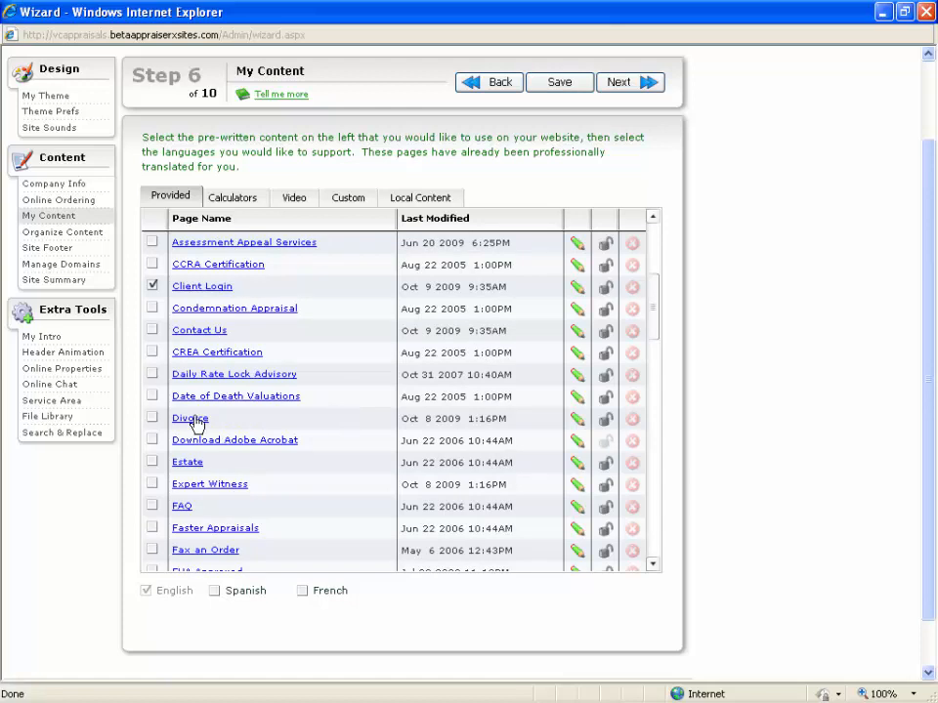
pyautogui.click(152, 462)
pyautogui.scroll(1, 928, 257)
pyautogui.moveTo(928, 257); pyautogui.dragTo(928, 162)
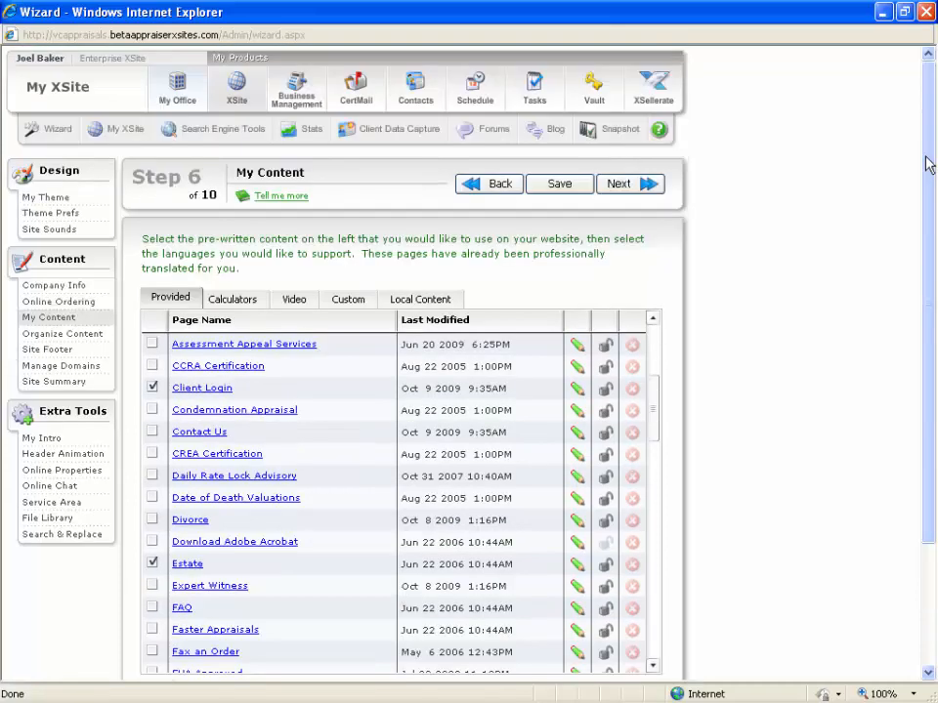